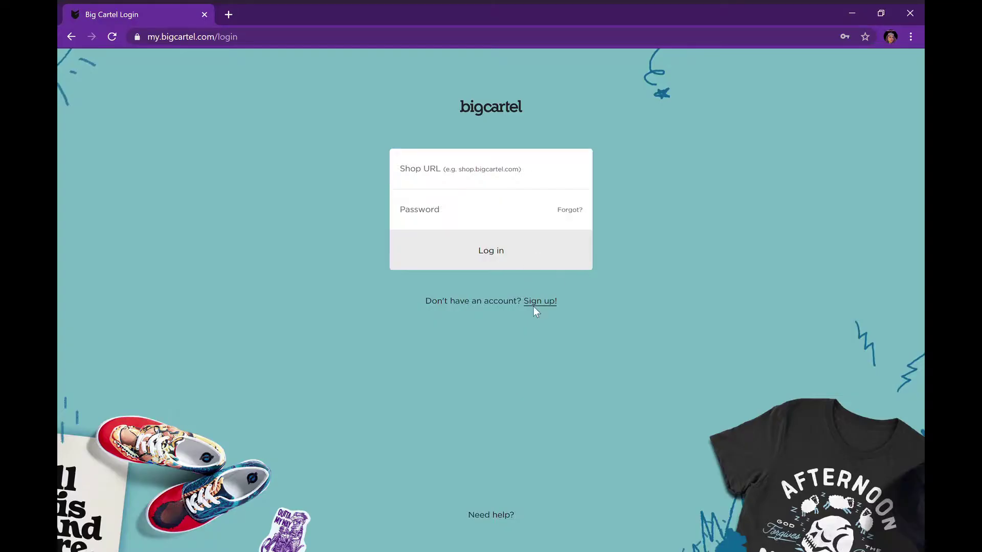
Leave the login page for the Sign up! pricing page to start a new shop.
{"action": "left_click", "coordinate": [551, 303]}
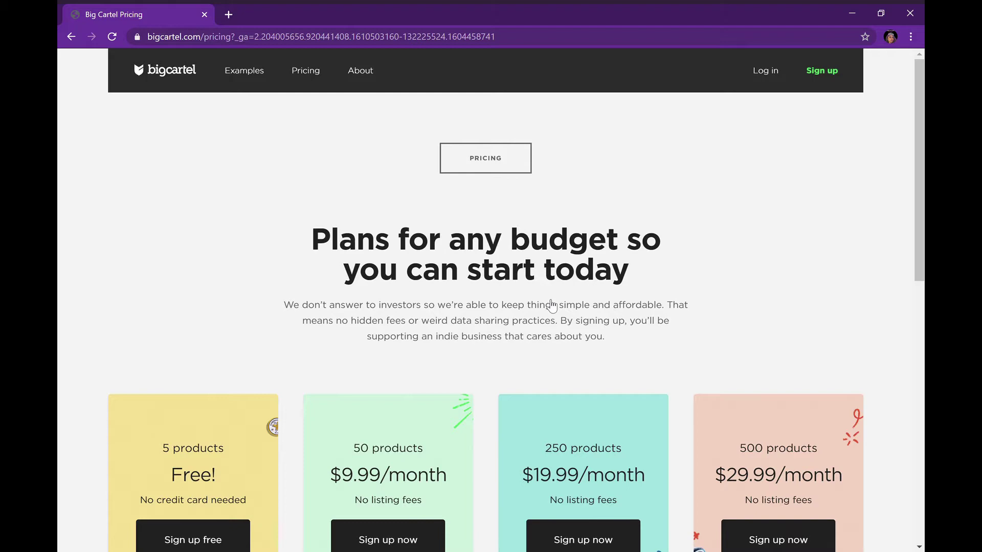
Compare the pricing plans and begin signing up for the free 5-product plan.
{"action": "scroll", "coordinate": [551, 305], "scroll_direction": "down", "scroll_amount": 5}
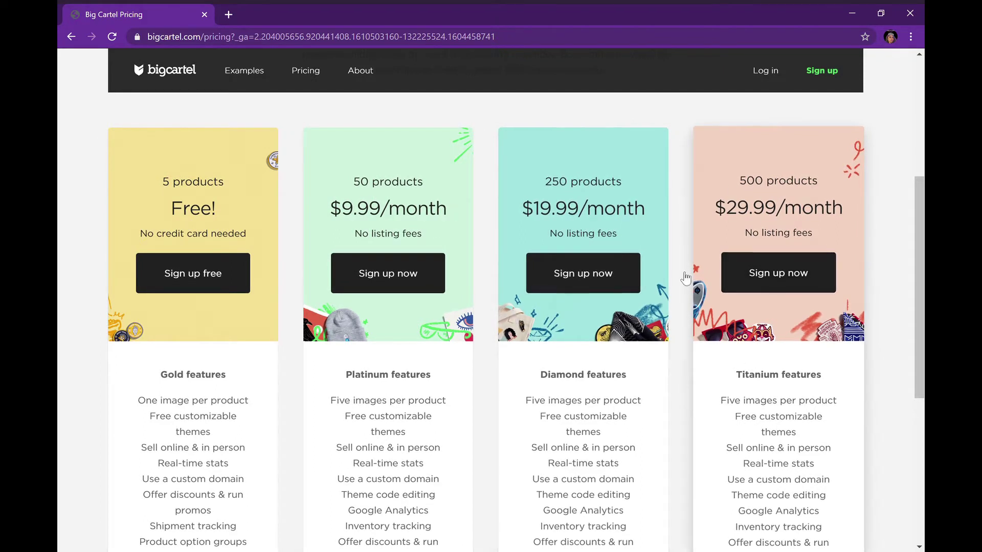
{"action": "scroll", "coordinate": [513, 317], "scroll_direction": "down", "scroll_amount": 1}
{"action": "scroll", "coordinate": [516, 322], "scroll_direction": "down", "scroll_amount": 1}
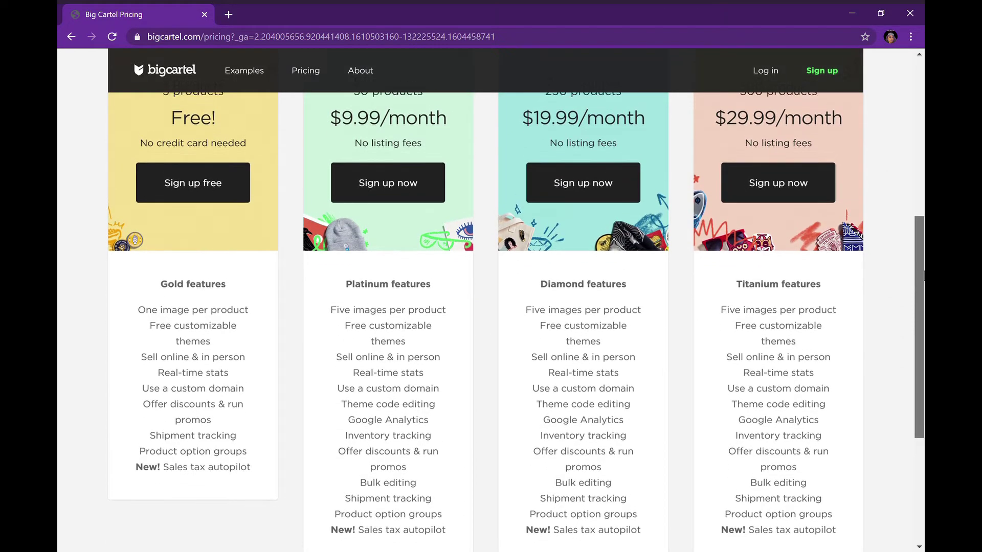
{"action": "scroll", "coordinate": [923, 266], "scroll_direction": "up", "scroll_amount": 1}
{"action": "scroll", "coordinate": [923, 248], "scroll_direction": "up", "scroll_amount": 1}
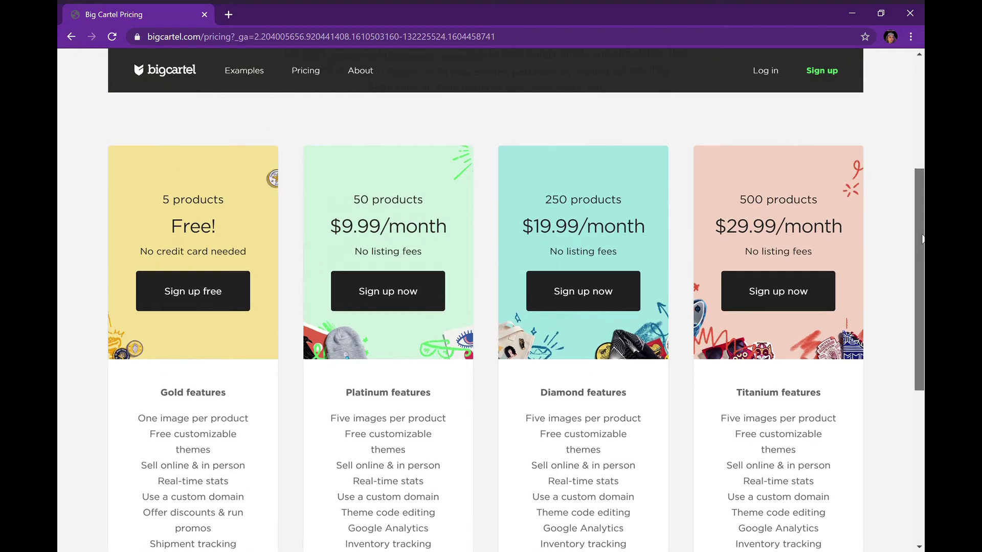
{"action": "left_click", "coordinate": [202, 290]}
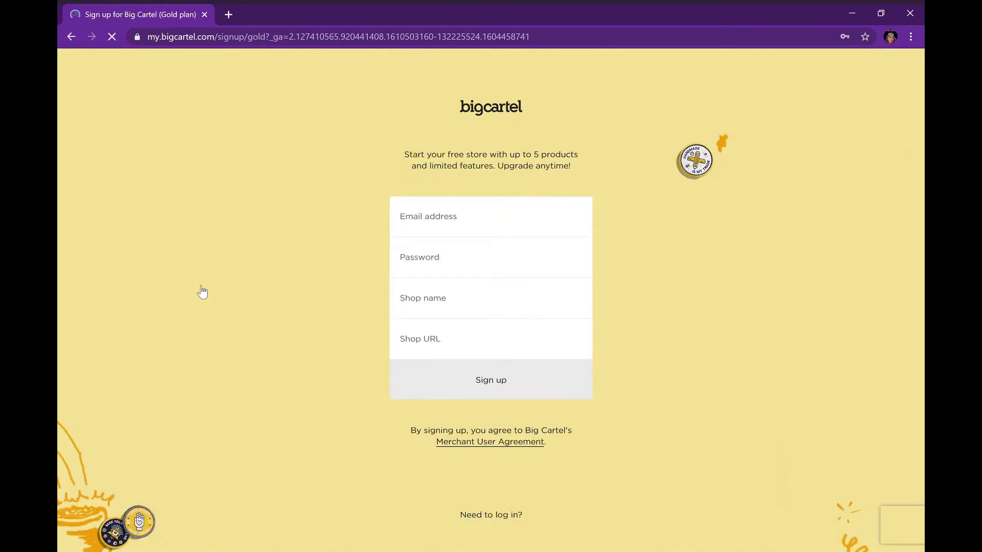
Enter the account e-mail, a password and shop name 'Lucky Charms LLC', then create the shop.
{"action": "left_click", "coordinate": [453, 224]}
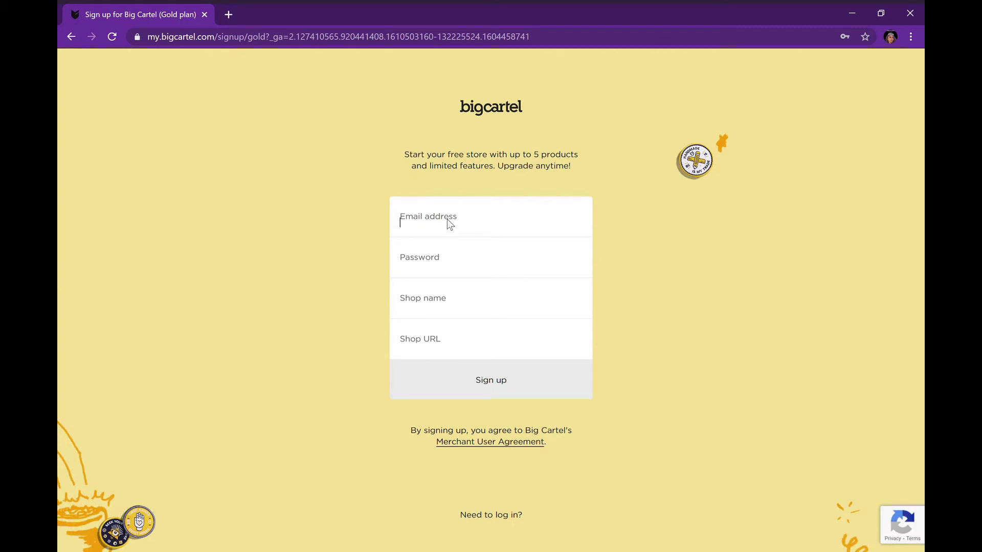
{"action": "left_click", "coordinate": [447, 218]}
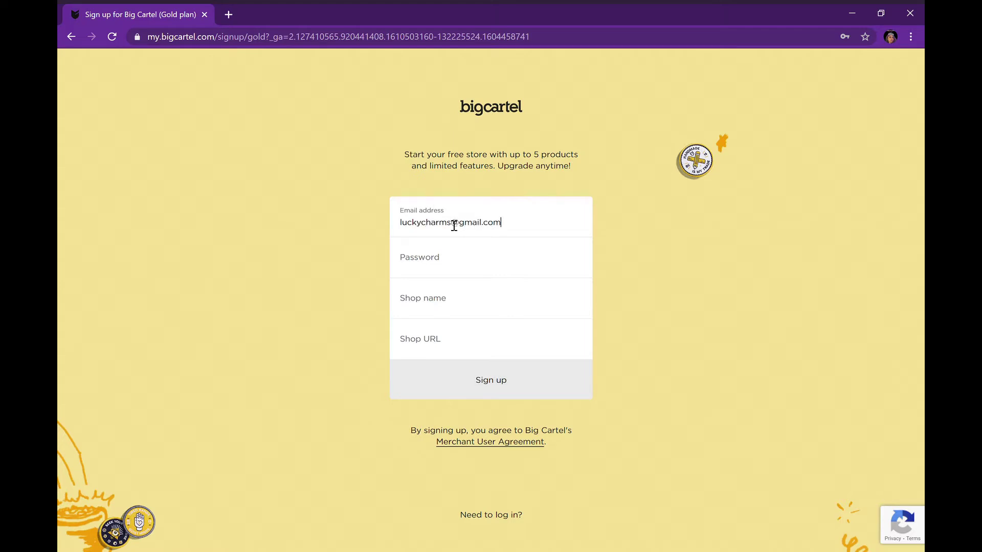
{"action": "key", "text": "Tab"}
{"action": "type", "text": "••••••••••"}
{"action": "left_click", "coordinate": [451, 306]}
{"action": "type", "text": "L"}
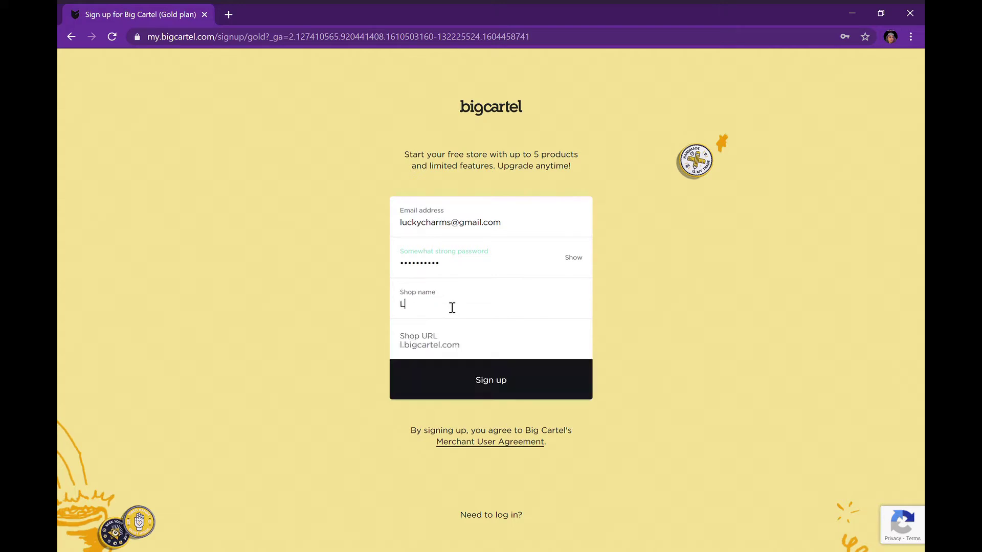
{"action": "type", "text": "ucky Charms"}
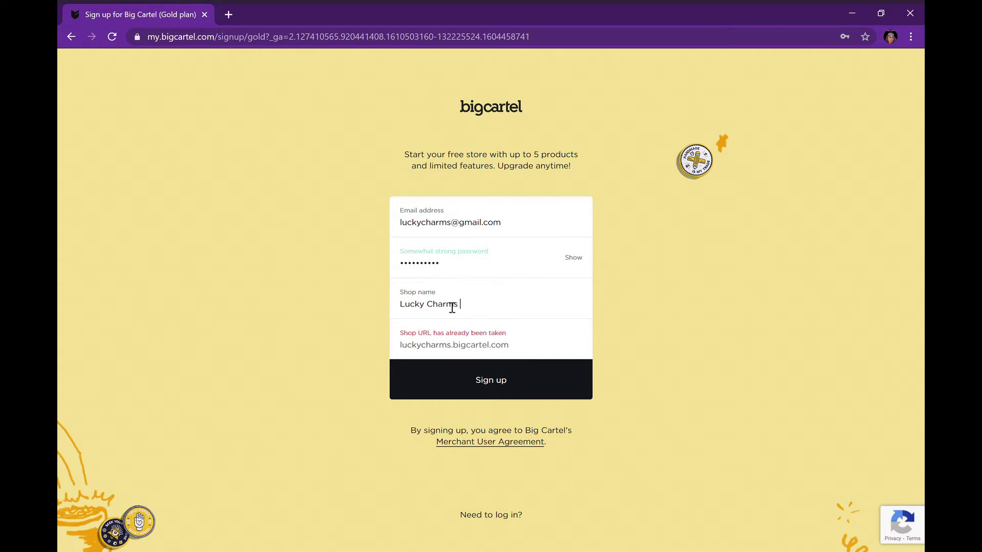
{"action": "type", "text": " LLC"}
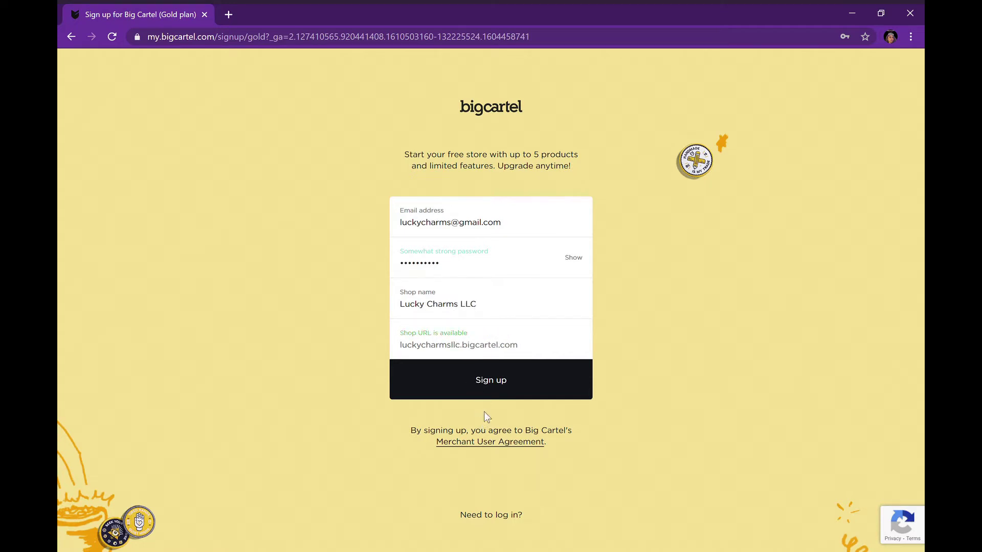
{"action": "left_click", "coordinate": [504, 383]}
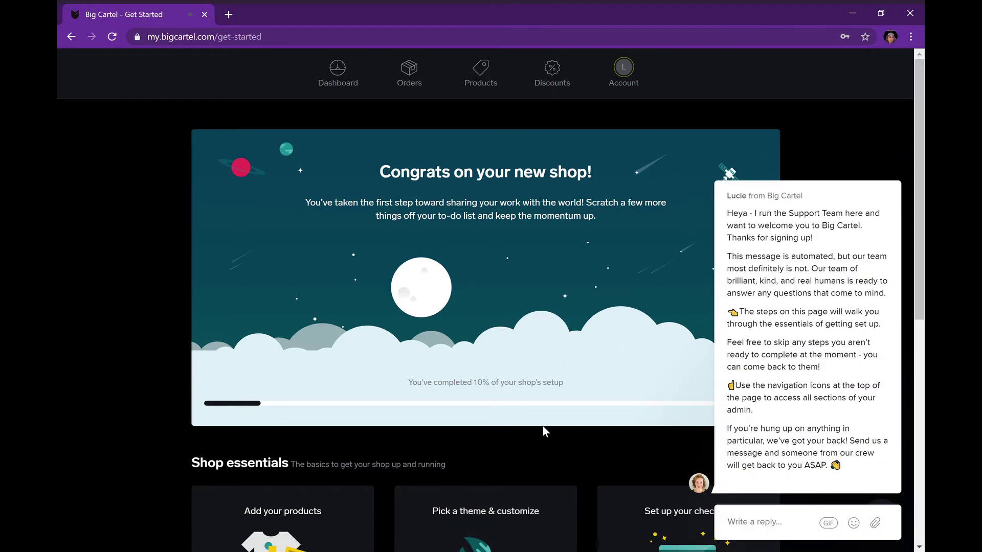
Close the welcome chat, scroll to Shop essentials, and start the Add your products task.
{"action": "mouse_move", "coordinate": [876, 141]}
{"action": "left_click", "coordinate": [891, 153]}
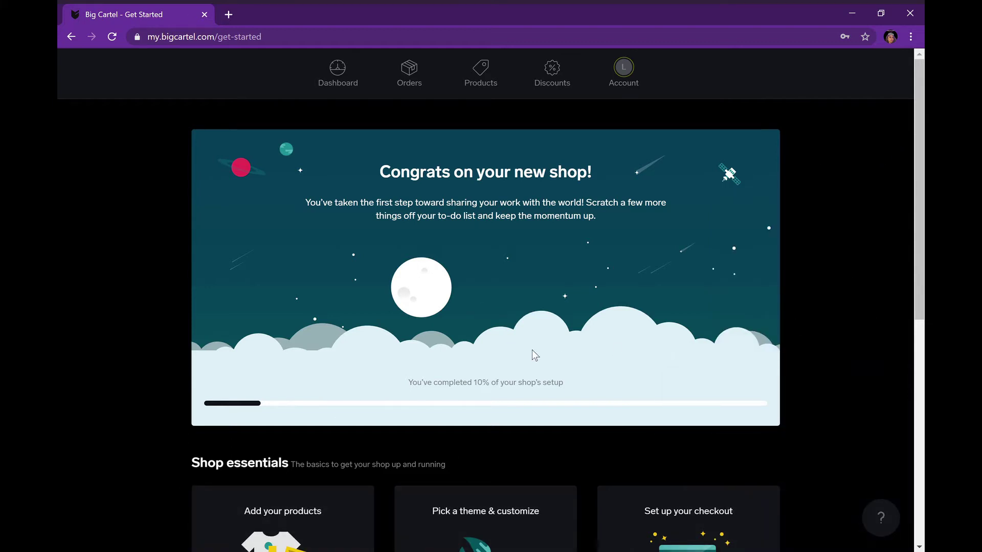
{"action": "scroll", "coordinate": [597, 324], "scroll_direction": "down", "scroll_amount": 2}
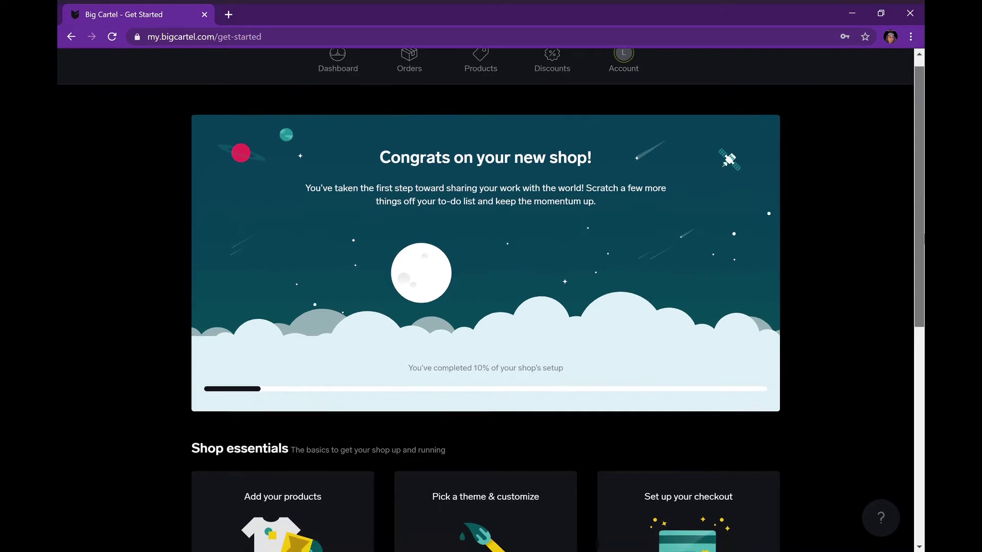
{"action": "scroll", "coordinate": [491, 300], "scroll_direction": "down", "scroll_amount": 3}
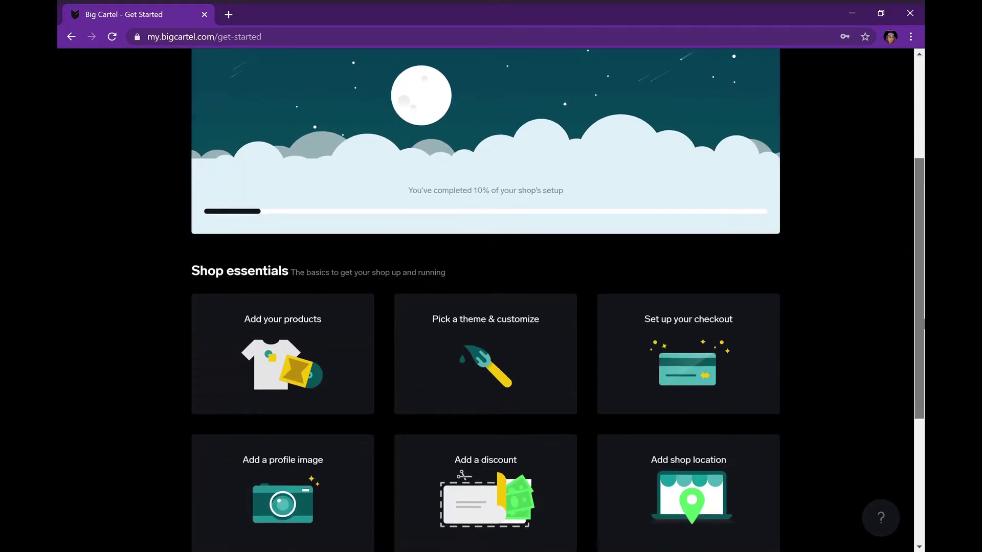
{"action": "scroll", "coordinate": [325, 200], "scroll_direction": "down", "scroll_amount": 2}
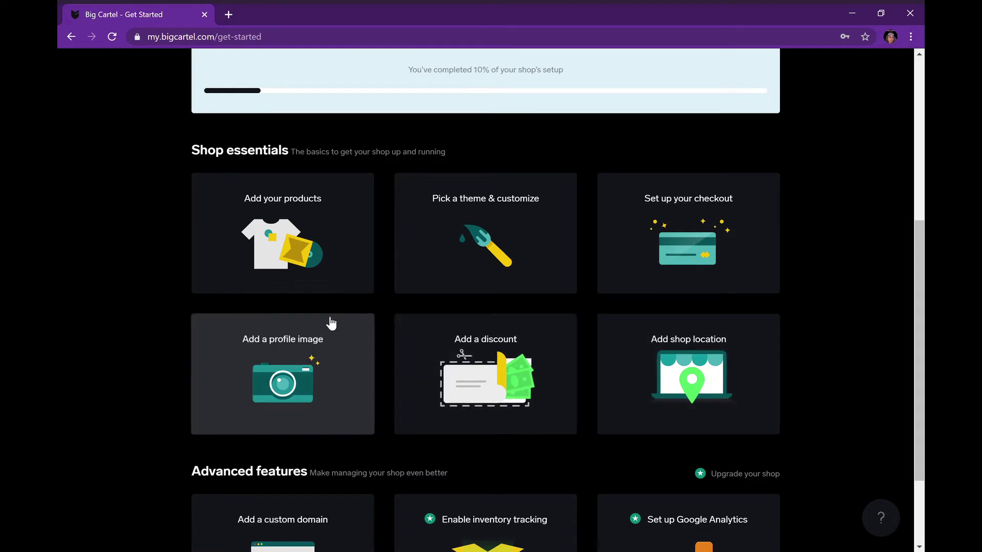
{"action": "left_click", "coordinate": [333, 272]}
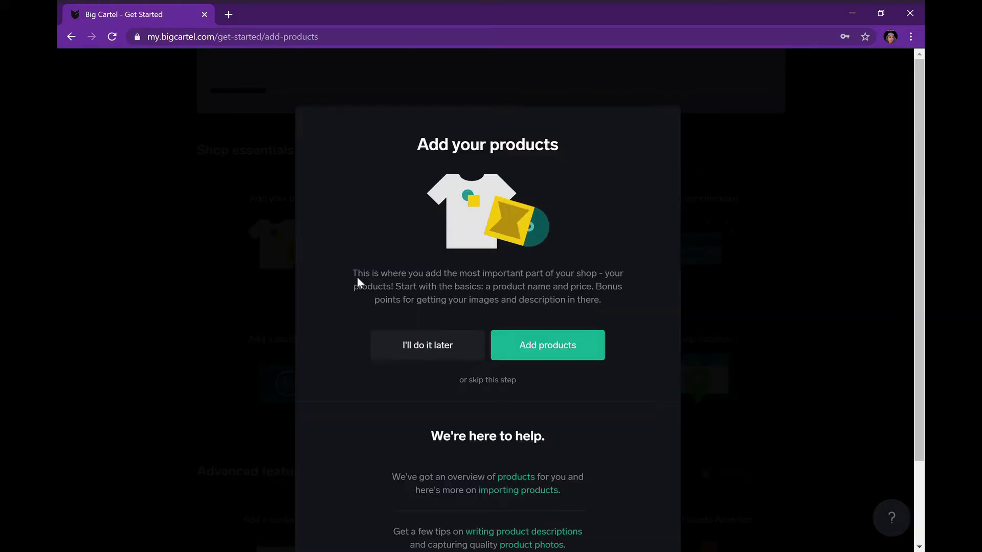
Go to the products page and start a new blank product.
{"action": "left_click", "coordinate": [530, 355]}
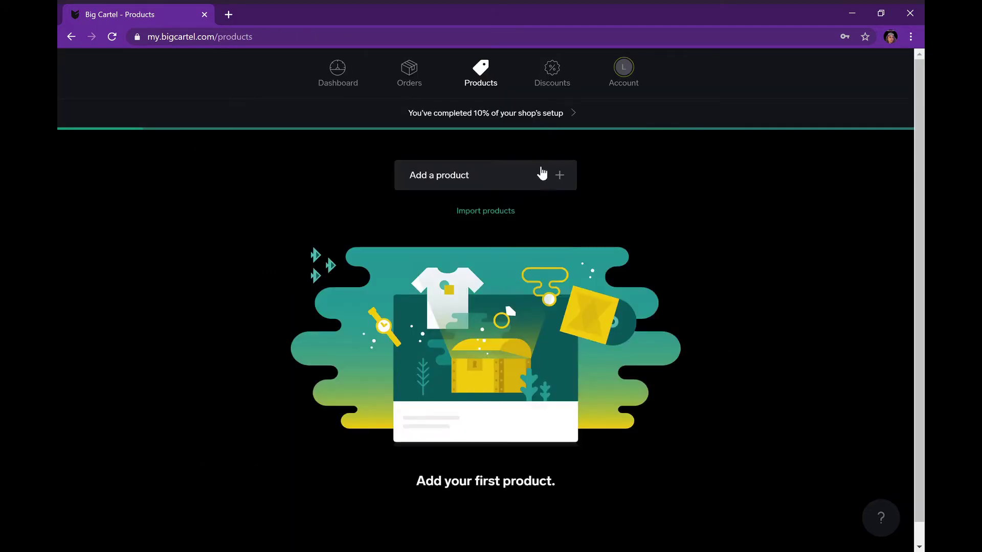
{"action": "left_click", "coordinate": [541, 174]}
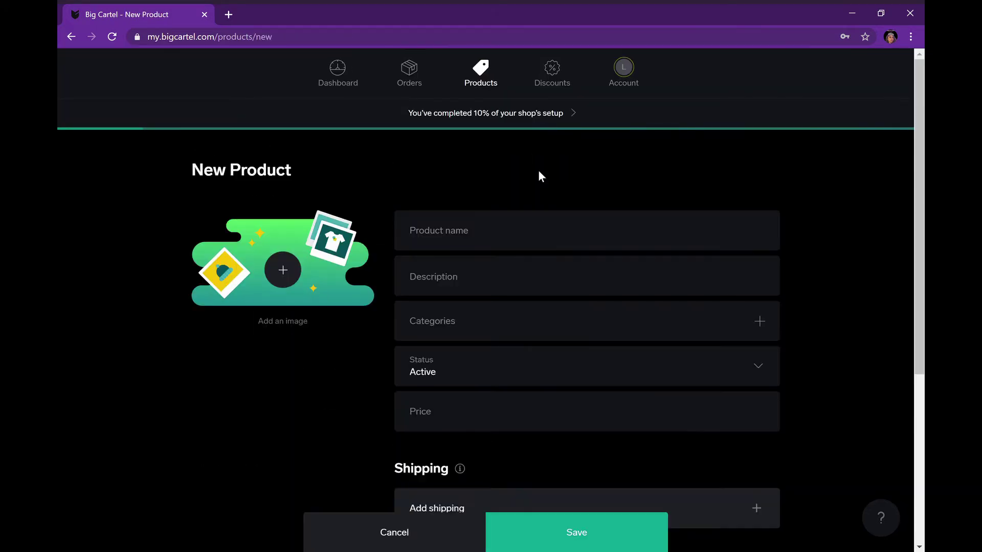
Name the product 'Candy Christmas' with description 'This product include:..........'.
{"action": "left_click", "coordinate": [464, 234]}
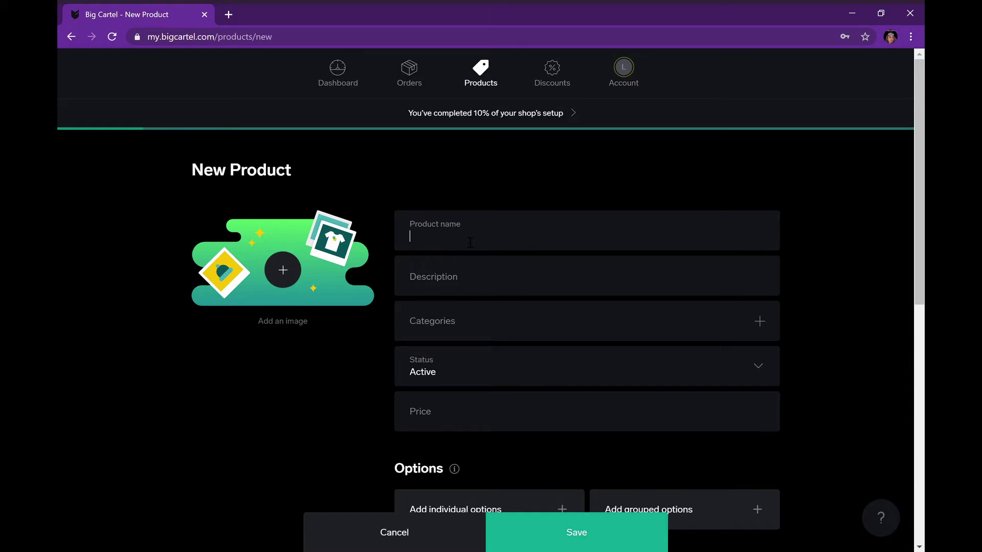
{"action": "type", "text": "Cand"}
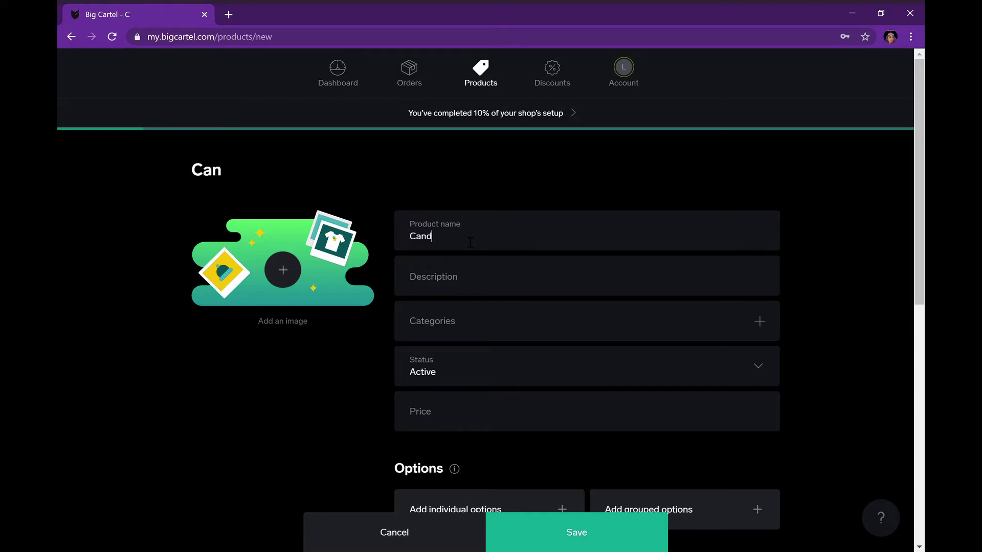
{"action": "type", "text": "y C hristmas"}
{"action": "left_click", "coordinate": [466, 286]}
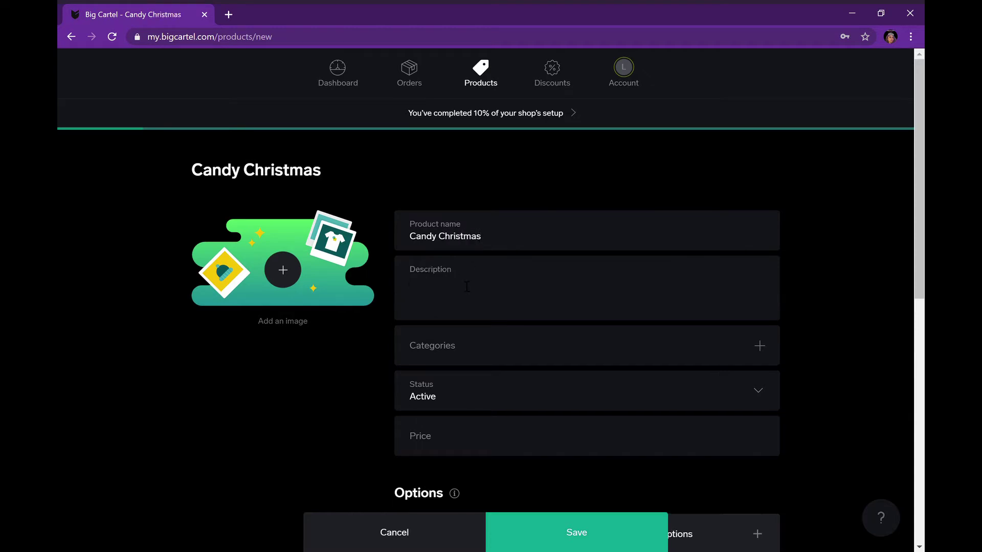
{"action": "type", "text": "This product include:.........."}
Create a new 'Lip Gloss' category and assign it to Candy Christmas.
{"action": "left_click", "coordinate": [470, 356]}
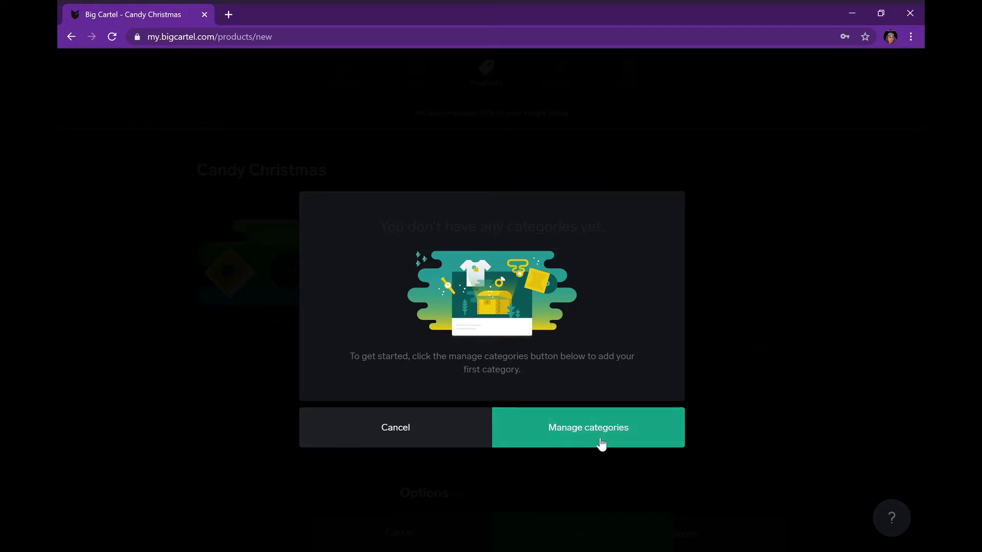
{"action": "left_click", "coordinate": [601, 443]}
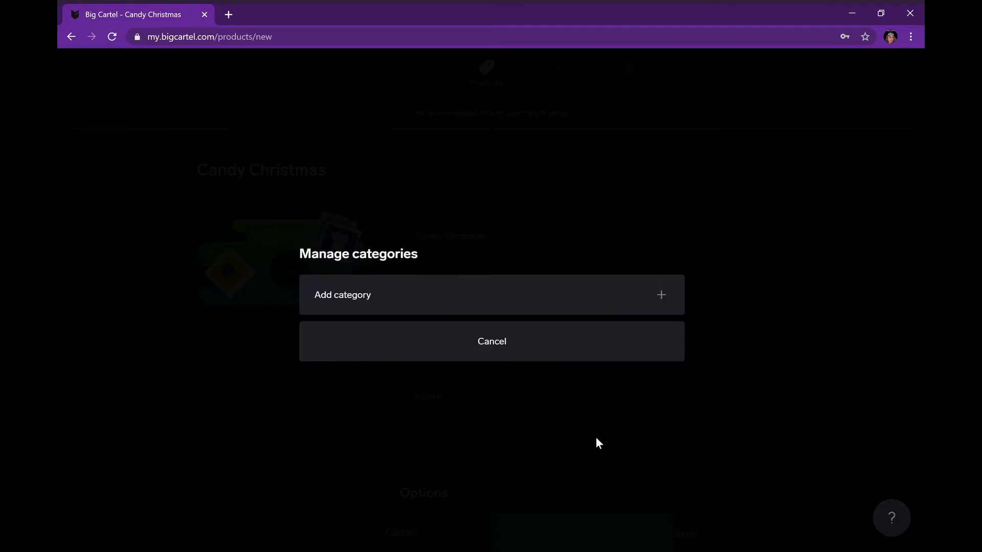
{"action": "left_click", "coordinate": [514, 301]}
{"action": "type", "text": "Lip Gloss"}
{"action": "left_click", "coordinate": [557, 367]}
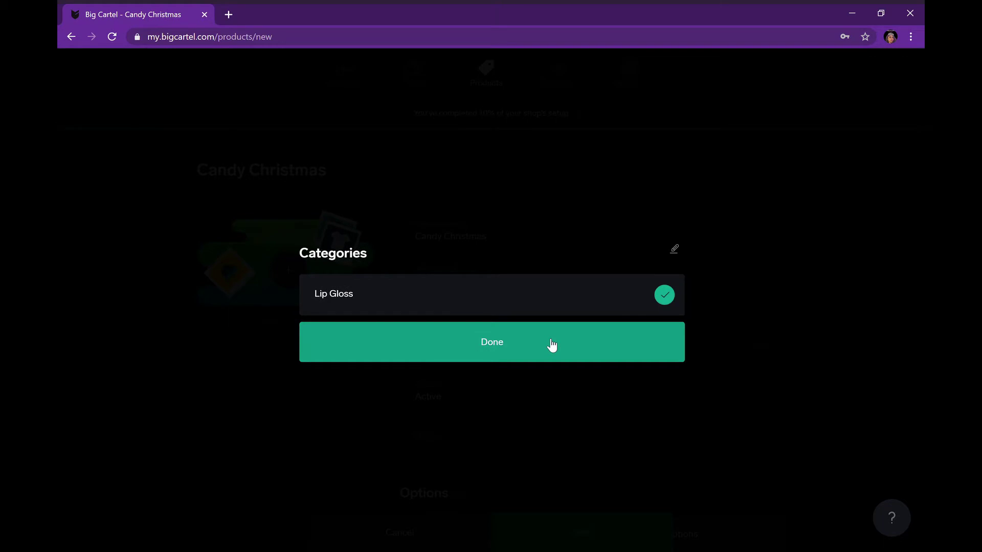
{"action": "left_click", "coordinate": [552, 346]}
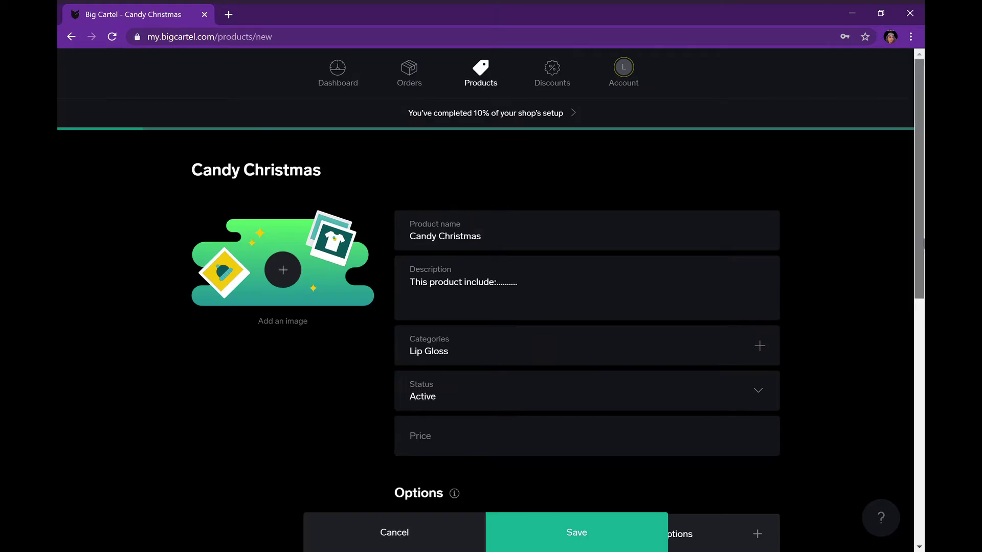
{"action": "scroll", "coordinate": [915, 294], "scroll_direction": "down", "scroll_amount": 3}
Set the product price to $1.99 and add a 'Squeeze Tube' option.
{"action": "left_click", "coordinate": [423, 271]}
{"action": "left_click", "coordinate": [429, 297]}
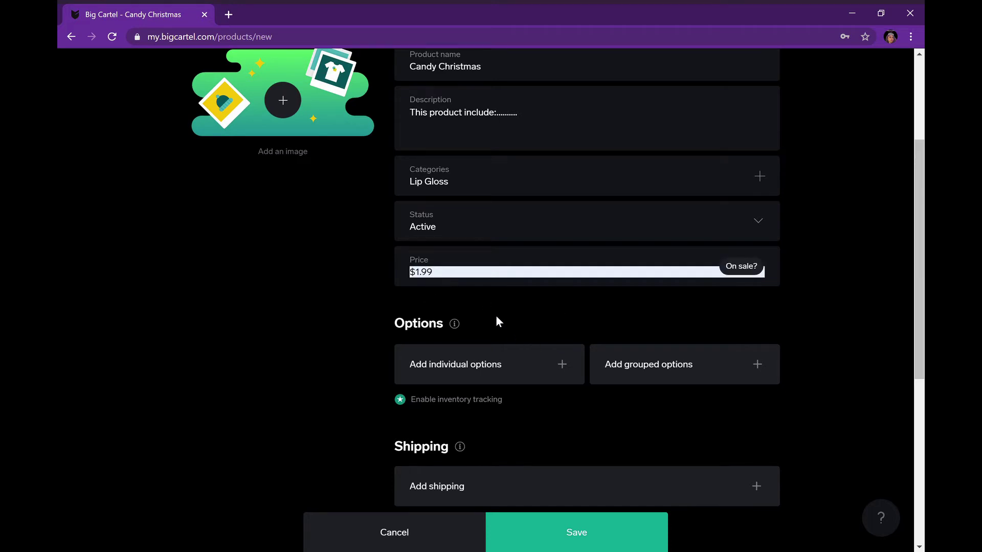
{"action": "left_click", "coordinate": [523, 373]}
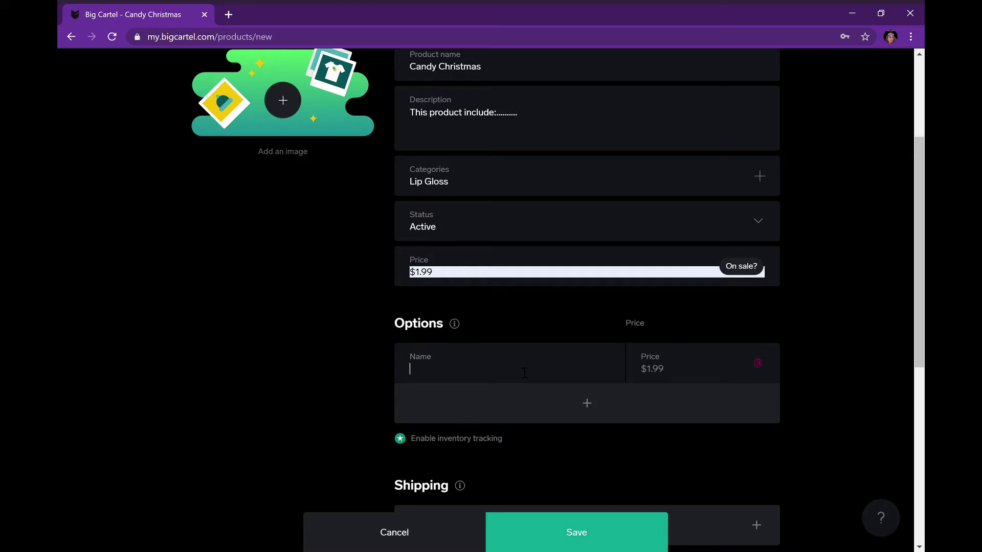
{"action": "type", "text": "Squeeze Tube"}
Add a second option, 'Wand Tube', priced at $2.50.
{"action": "left_click", "coordinate": [587, 404]}
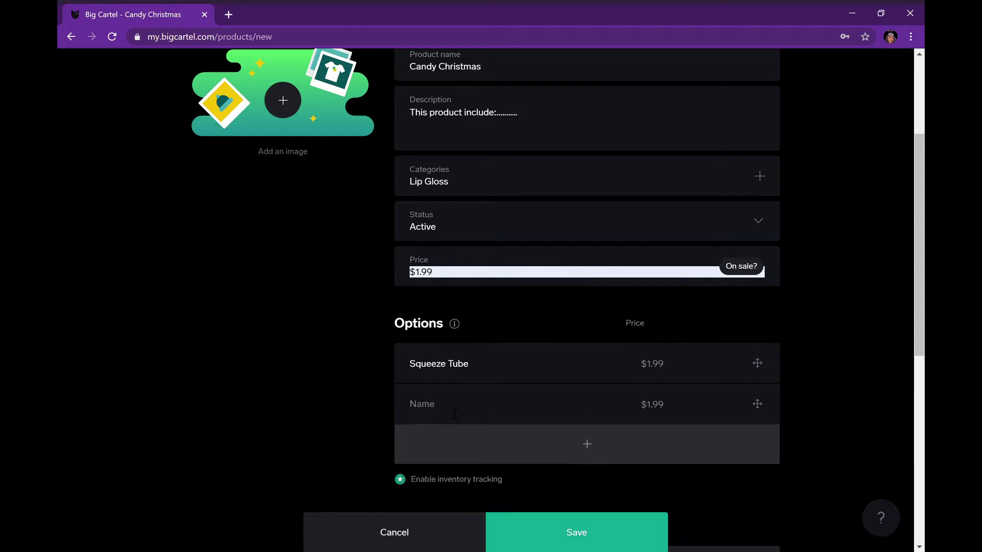
{"action": "left_click", "coordinate": [454, 414]}
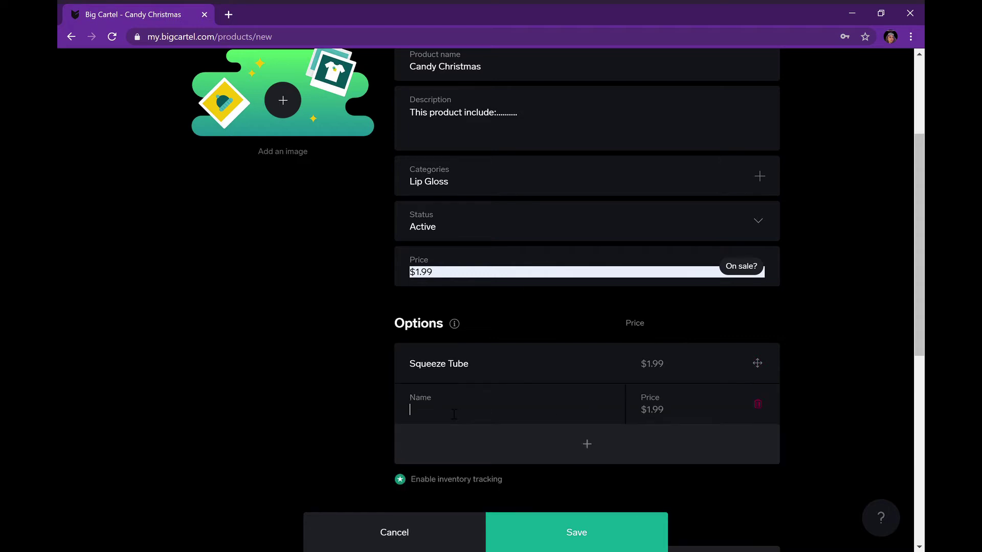
{"action": "type", "text": "Wand Tube"}
{"action": "key", "text": "Tab"}
{"action": "type", "text": "2.50"}
{"action": "left_click", "coordinate": [830, 406]}
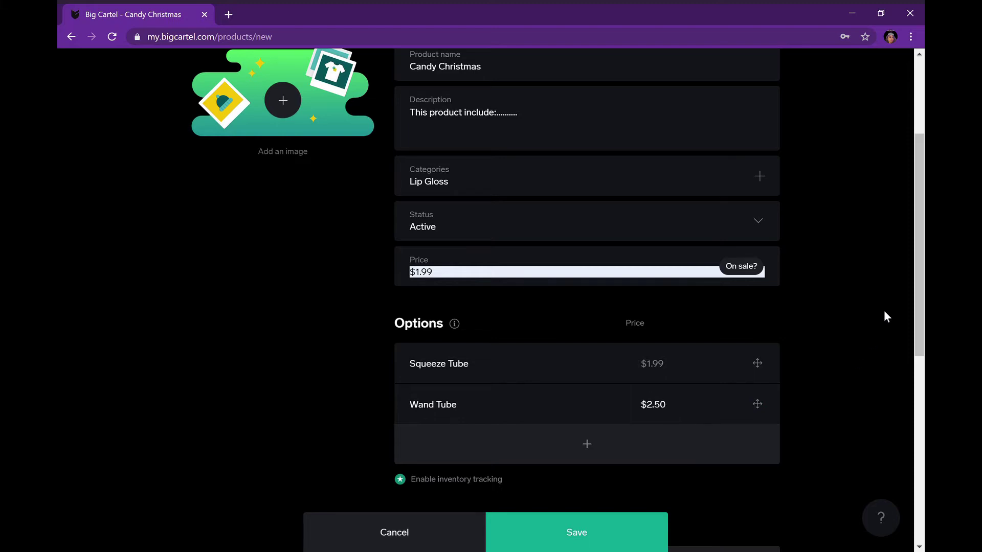
{"action": "left_click_drag", "start_coordinate": [920, 240], "coordinate": [919, 249]}
{"action": "scroll", "coordinate": [634, 333], "scroll_direction": "down", "scroll_amount": 5}
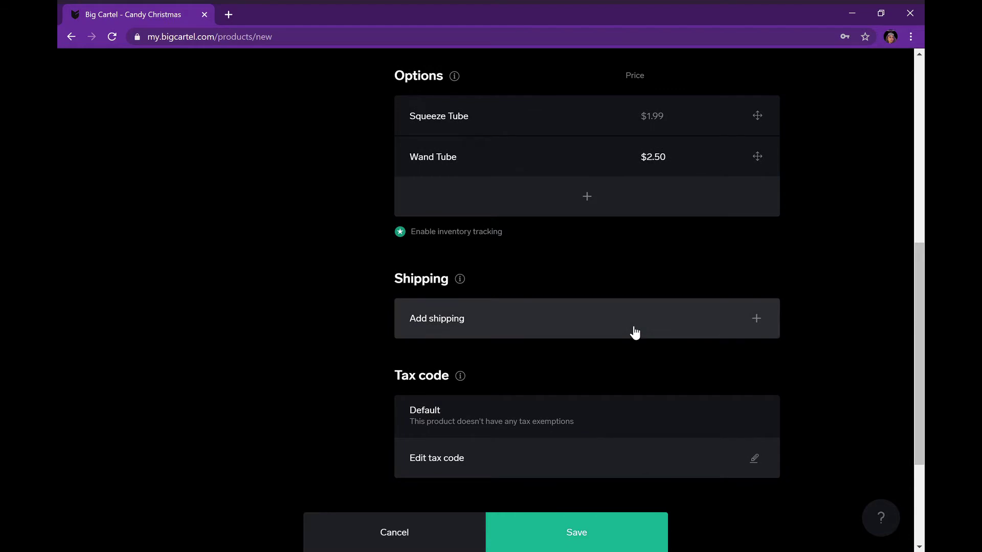
Add a United States shipping rate of $3.25.
{"action": "left_click", "coordinate": [629, 325]}
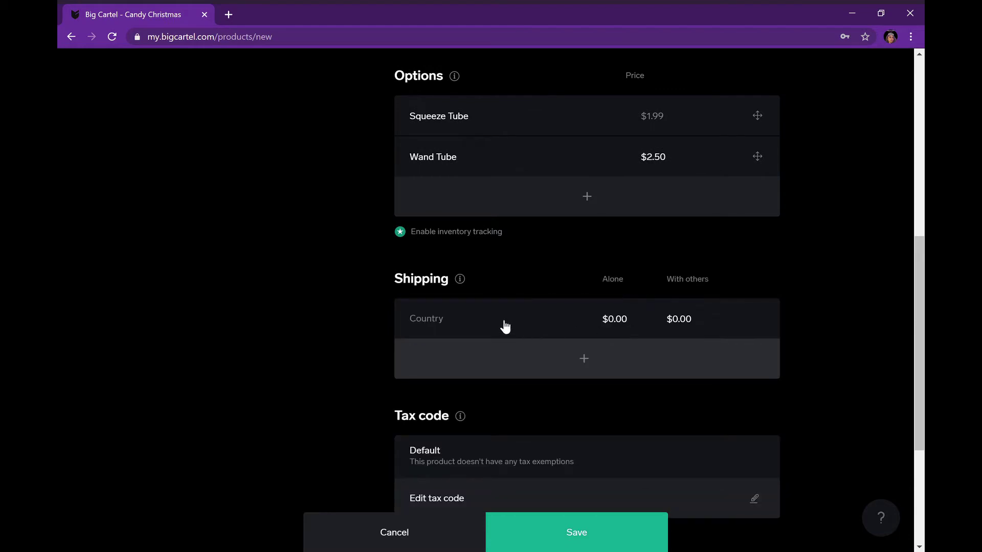
{"action": "left_click", "coordinate": [502, 35]}
{"action": "left_click", "coordinate": [639, 330]}
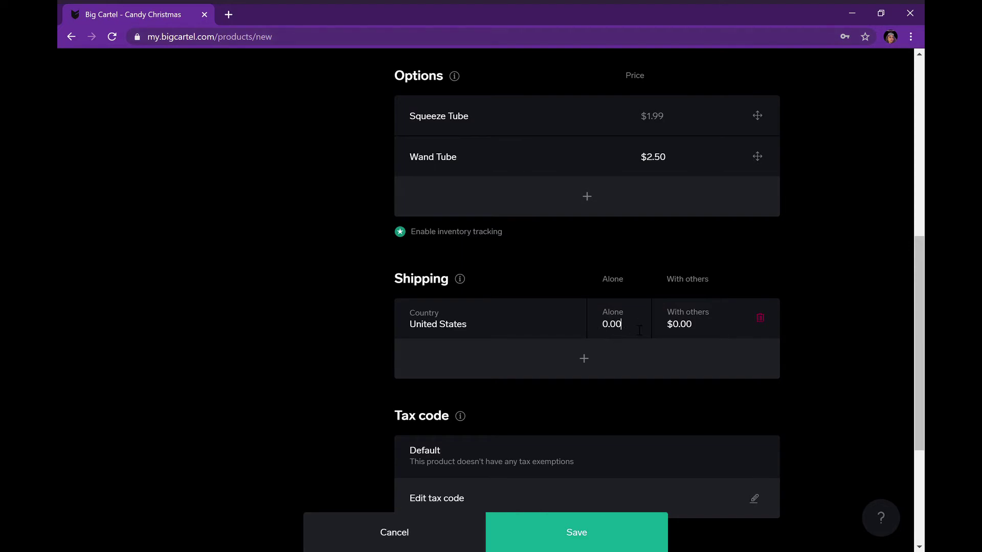
{"action": "key", "text": "BackSpace"}
{"action": "key", "text": "BackSpace"}
{"action": "key", "text": "BackSpace"}
{"action": "key", "text": "BackSpace"}
{"action": "type", "text": "3.25"}
{"action": "left_click", "coordinate": [864, 320]}
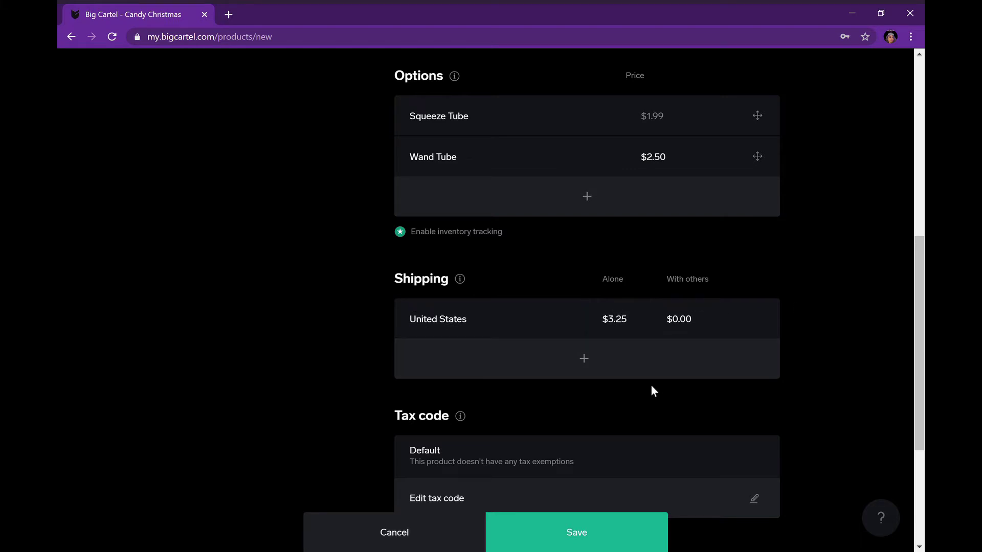
Add an Everywhere else shipping rate of $9.50.
{"action": "left_click", "coordinate": [628, 370]}
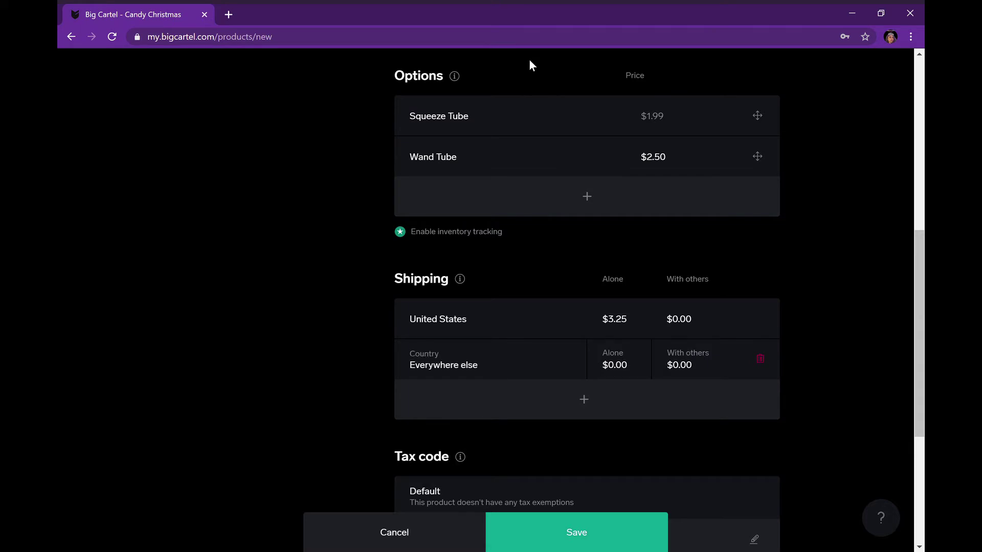
{"action": "left_click", "coordinate": [634, 371]}
{"action": "key", "text": "BackSpace"}
{"action": "key", "text": "BackSpace"}
{"action": "key", "text": "BackSpace"}
{"action": "key", "text": "BackSpace"}
{"action": "type", "text": "9.50"}
{"action": "left_click", "coordinate": [860, 395]}
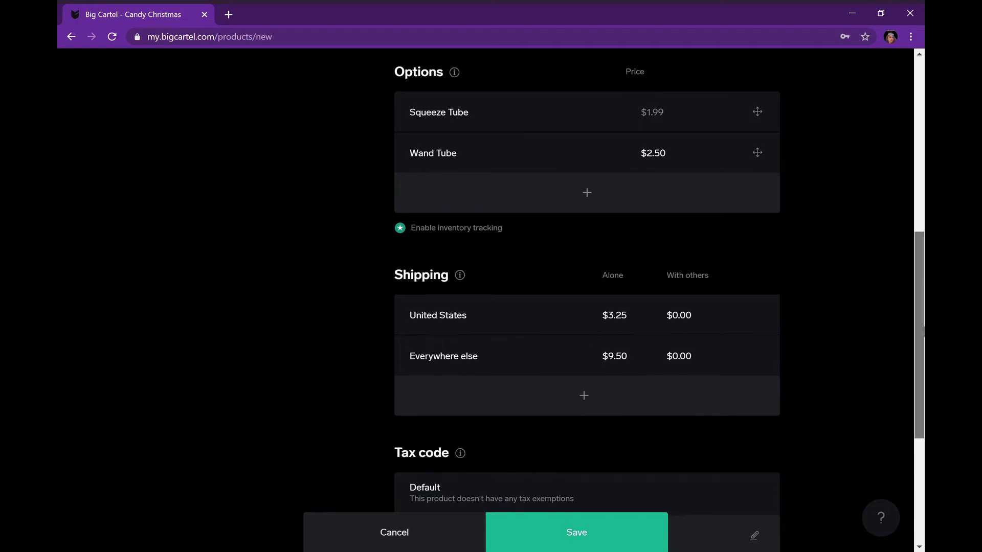
{"action": "scroll", "coordinate": [587, 302], "scroll_direction": "down", "scroll_amount": 5}
{"action": "scroll", "coordinate": [923, 406], "scroll_direction": "up", "scroll_amount": 5}
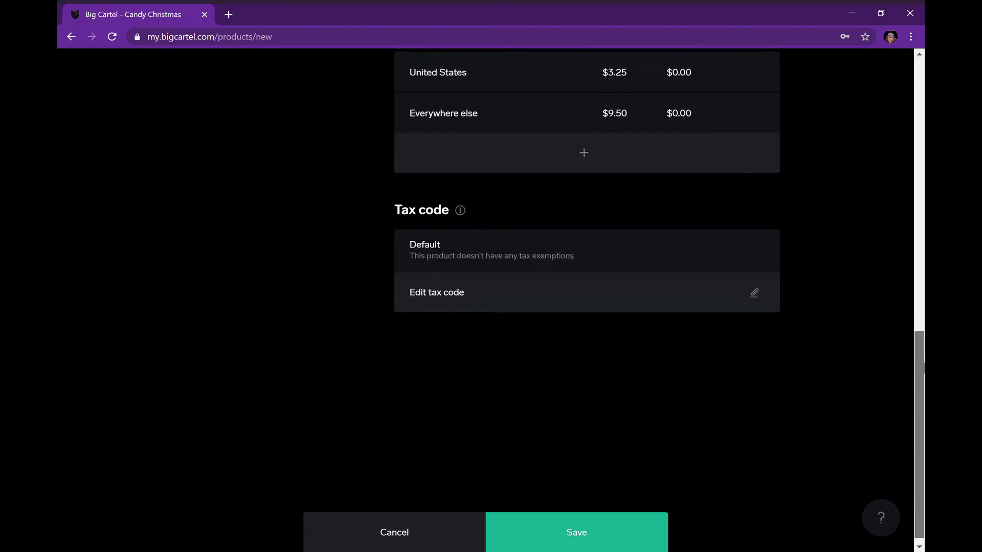
{"action": "left_click_drag", "start_coordinate": [923, 233], "coordinate": [920, 40]}
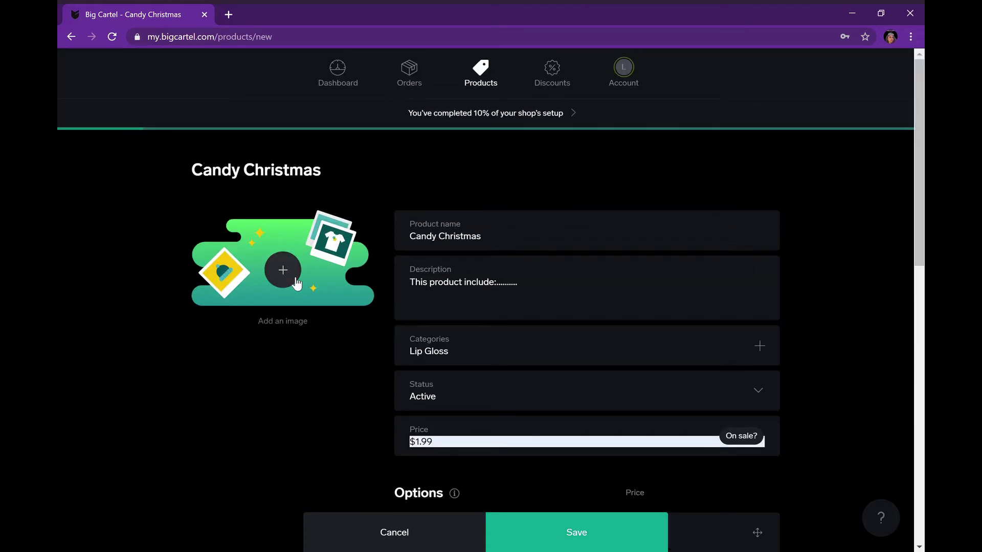
Upload the candy-cane lip gloss photo and save Candy Christmas to the Products list.
{"action": "left_click", "coordinate": [495, 406]}
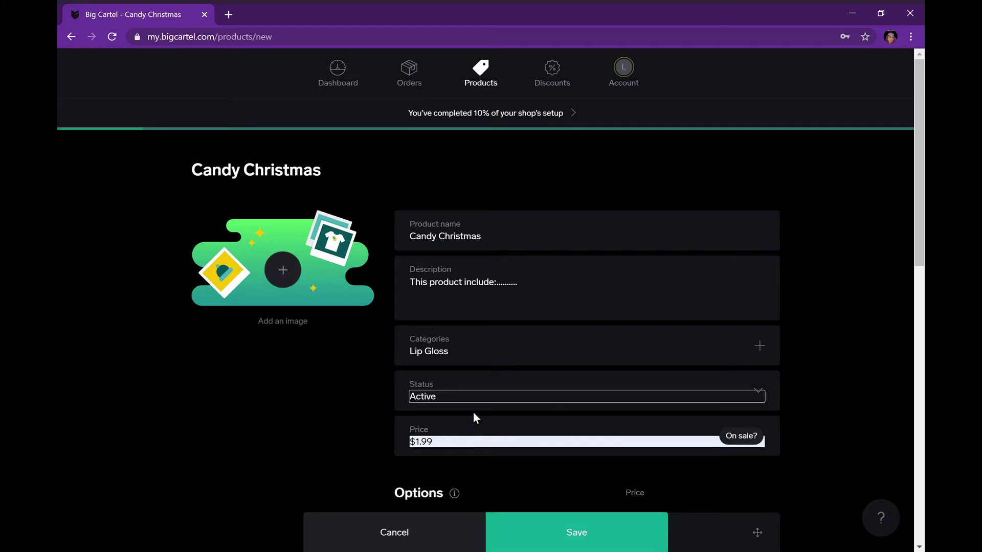
{"action": "left_click", "coordinate": [288, 267]}
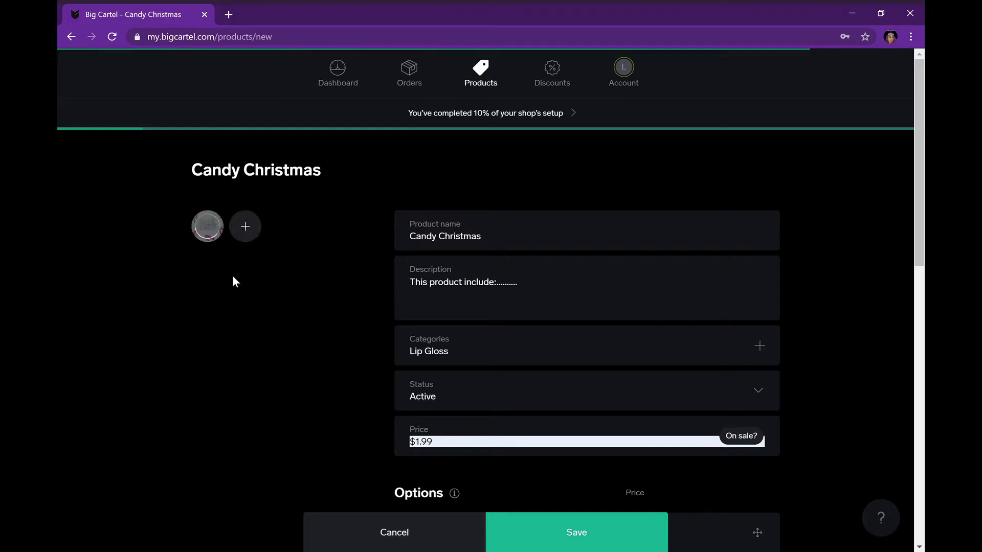
{"action": "left_click", "coordinate": [572, 539]}
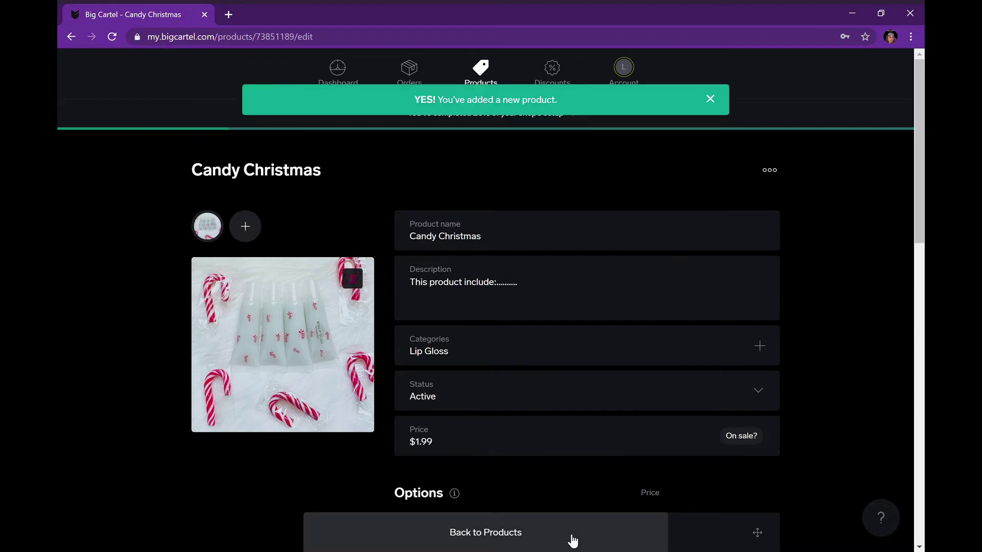
{"action": "scroll", "coordinate": [914, 344], "scroll_direction": "down", "scroll_amount": 16}
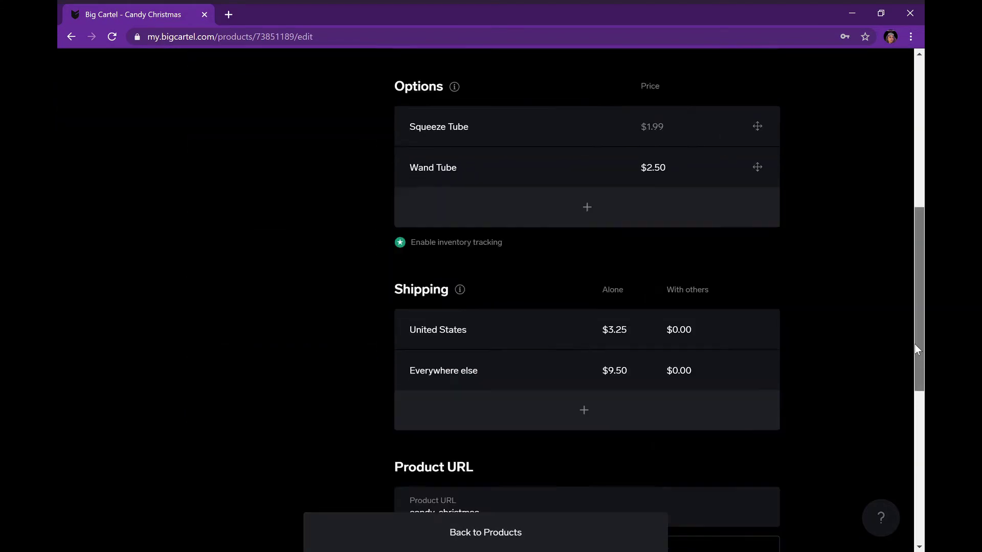
{"action": "left_click", "coordinate": [504, 526]}
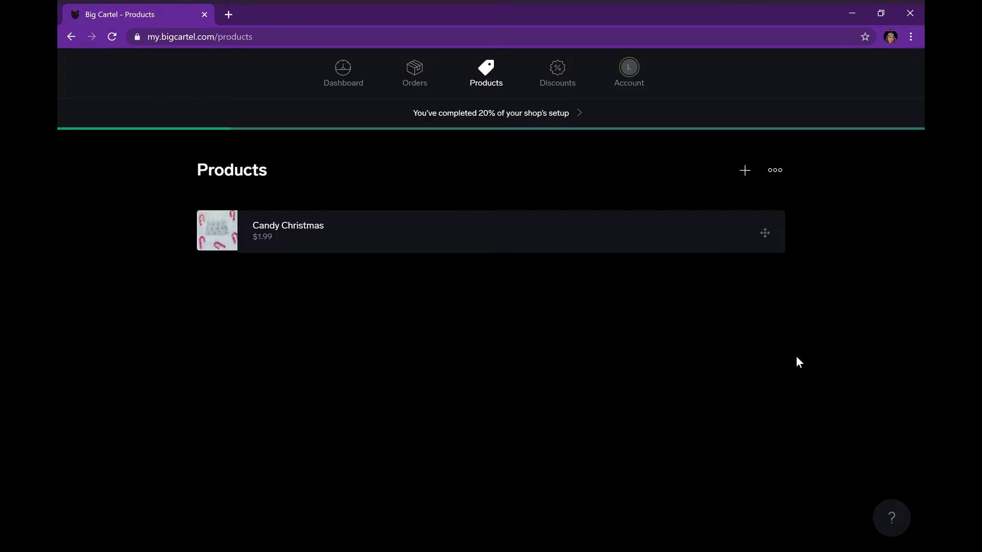
Switch the products list to grid view, then go to the Discounts page.
{"action": "left_click", "coordinate": [783, 179]}
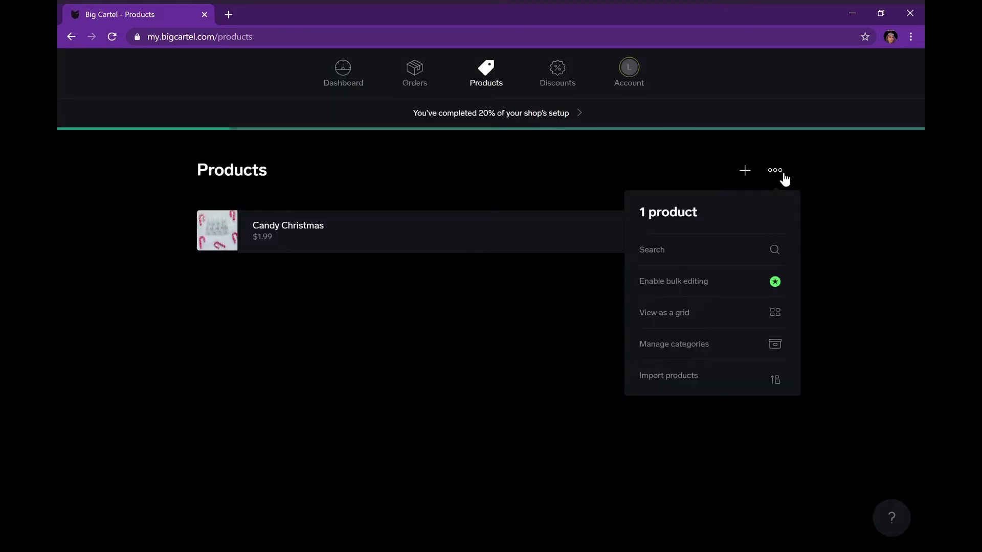
{"action": "left_click", "coordinate": [690, 321]}
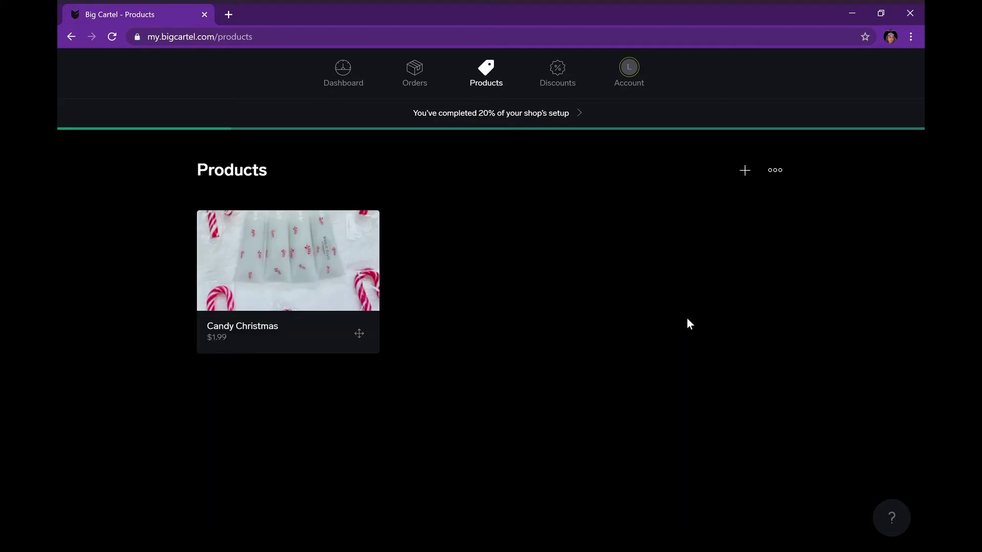
{"action": "left_click", "coordinate": [571, 86]}
Create discount code Newyear1 with description 'Happy New Year' as a 25% percentage discount.
{"action": "left_click", "coordinate": [487, 180]}
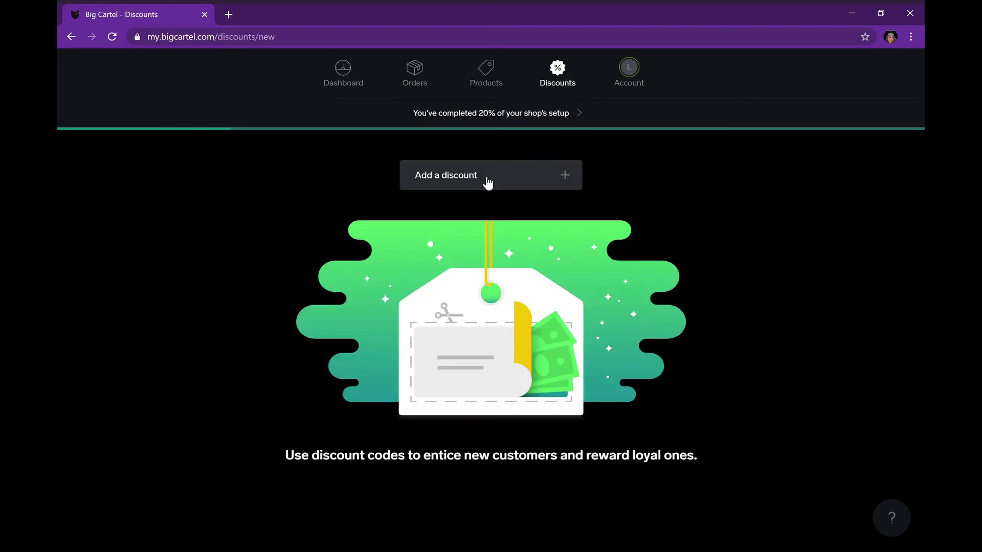
{"action": "left_click", "coordinate": [263, 236]}
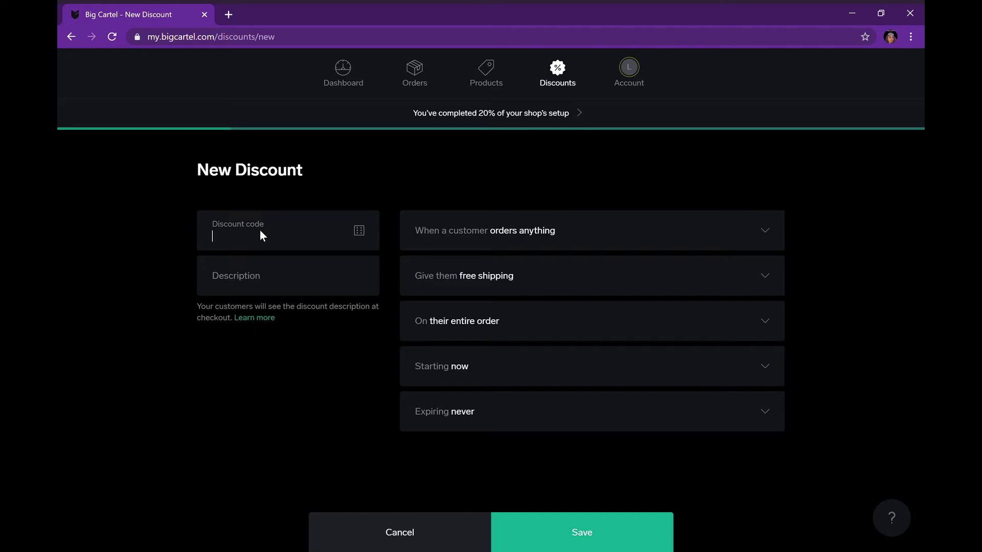
{"action": "type", "text": "Newyear1"}
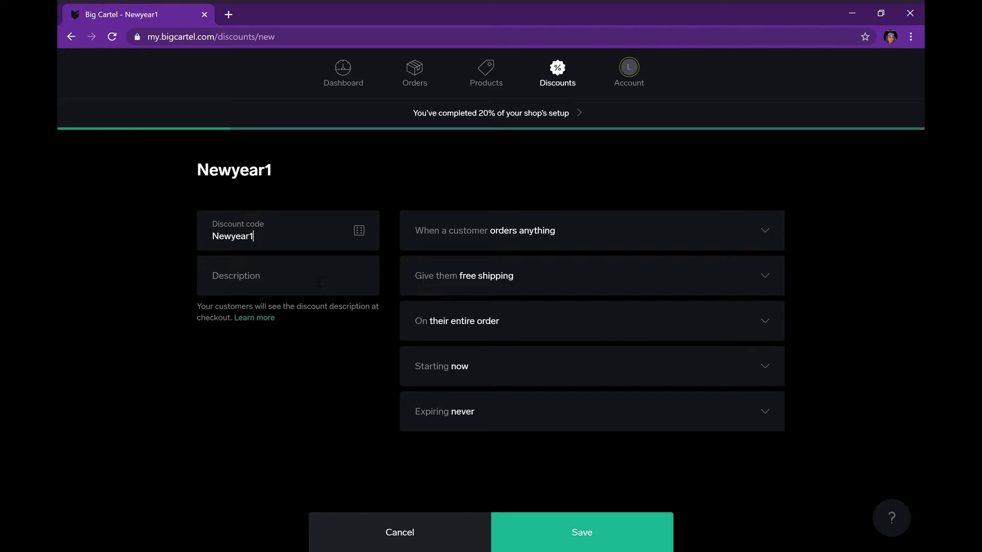
{"action": "left_click", "coordinate": [312, 280]}
{"action": "type", "text": "Happy "}
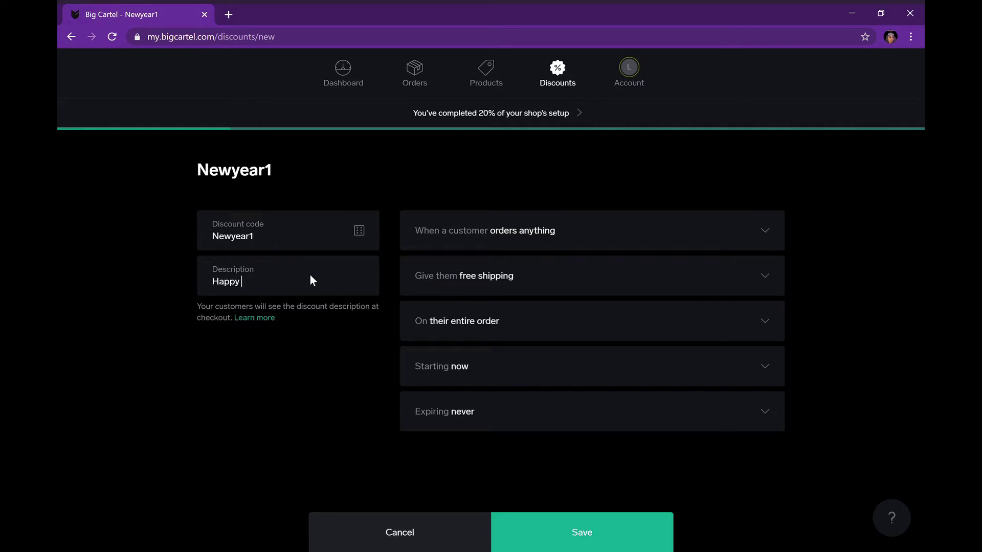
{"action": "type", "text": "New Year... Enjoy this"}
{"action": "type", "text": "25% off"}
{"action": "left_click", "coordinate": [503, 346]}
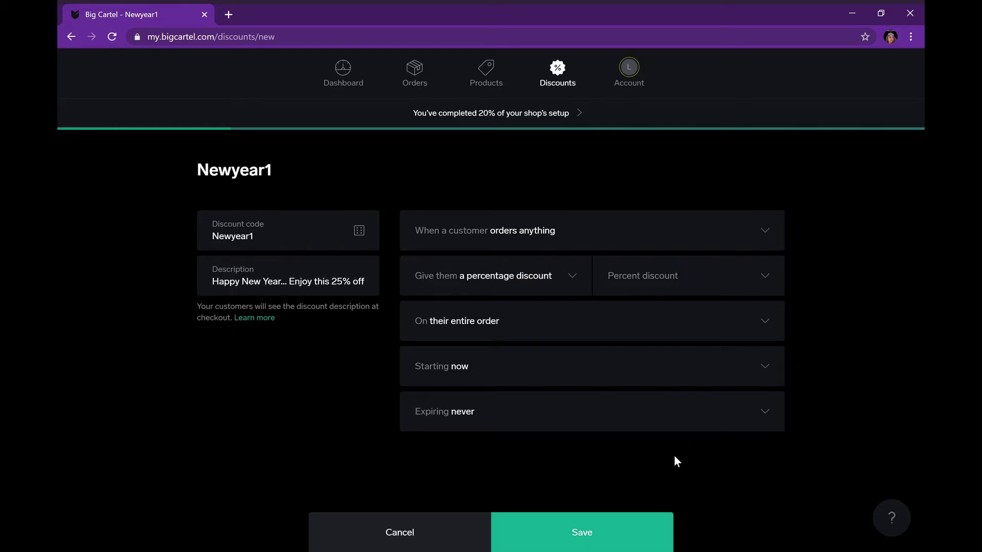
{"action": "type", "text": "25"}
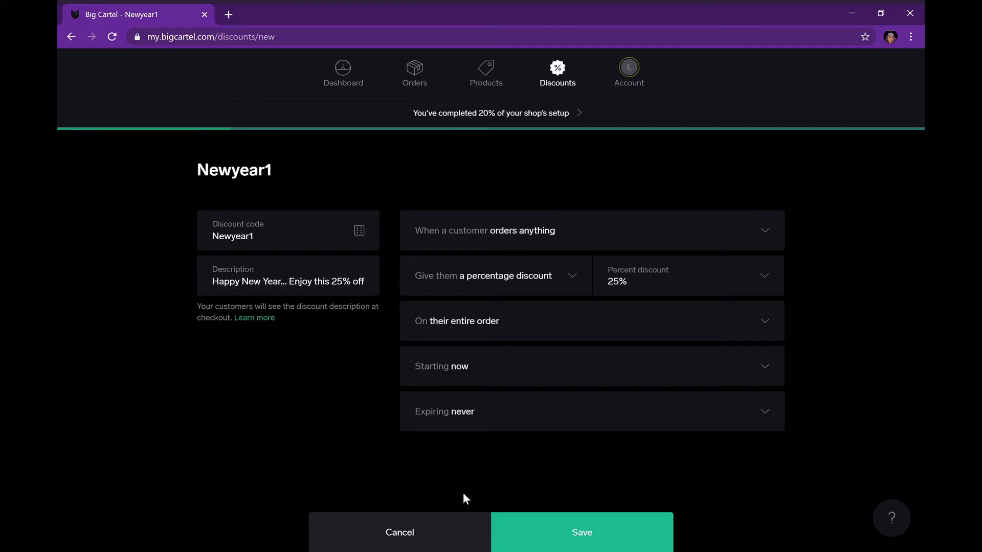
Turn on expiry and set it to January 22, 2021 at 5:45.
{"action": "left_click", "coordinate": [470, 471]}
{"action": "left_click", "coordinate": [626, 418]}
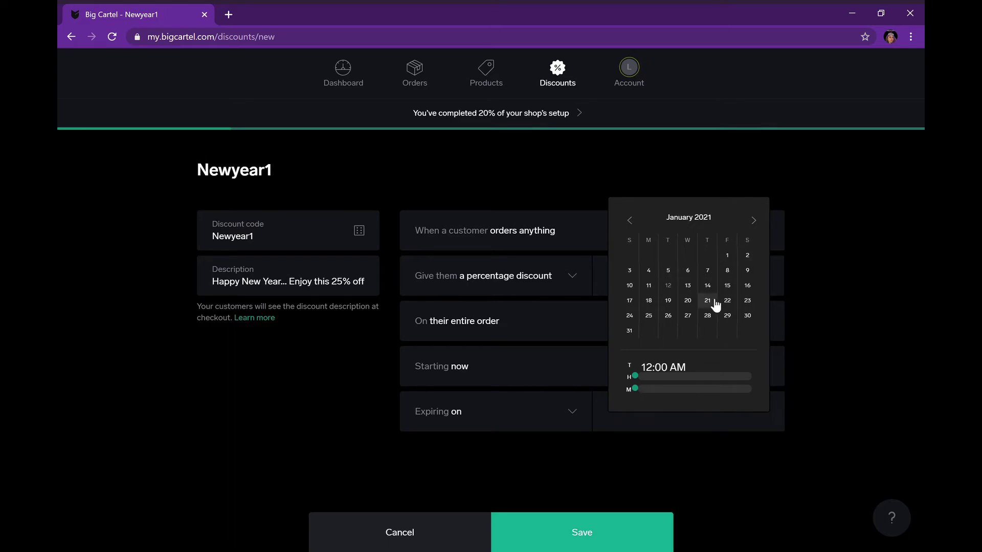
{"action": "left_click", "coordinate": [728, 310]}
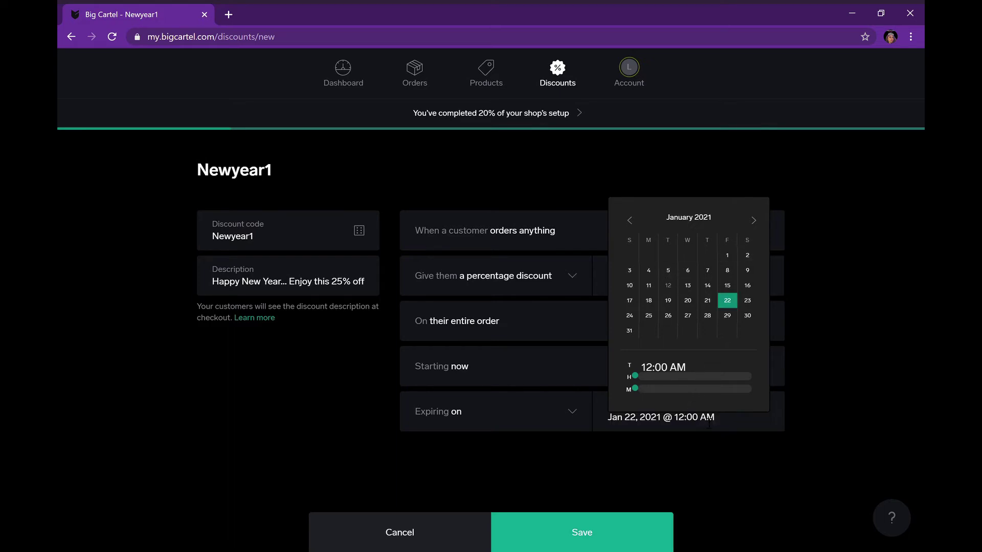
{"action": "key", "text": "BackSpace"}
{"action": "key", "text": "BackSpace"}
{"action": "key", "text": "BackSpace"}
{"action": "key", "text": "BackSpace"}
{"action": "key", "text": "BackSpace"}
{"action": "key", "text": "BackSpace"}
{"action": "key", "text": "BackSpace"}
{"action": "key", "text": "BackSpace"}
{"action": "type", "text": "5:45"}
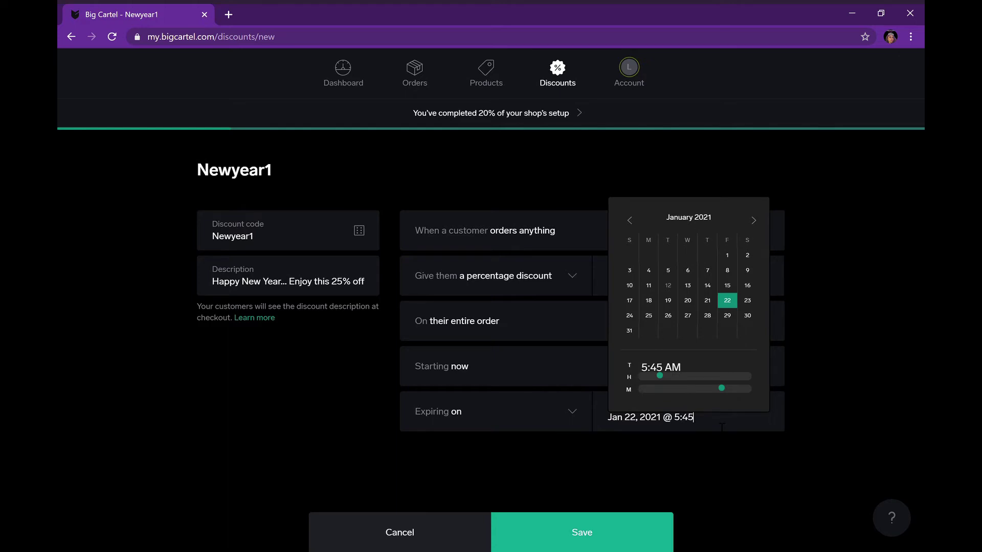
Save the 25% NEWYEAR1 discount and return to the Dashboard.
{"action": "left_click", "coordinate": [818, 389]}
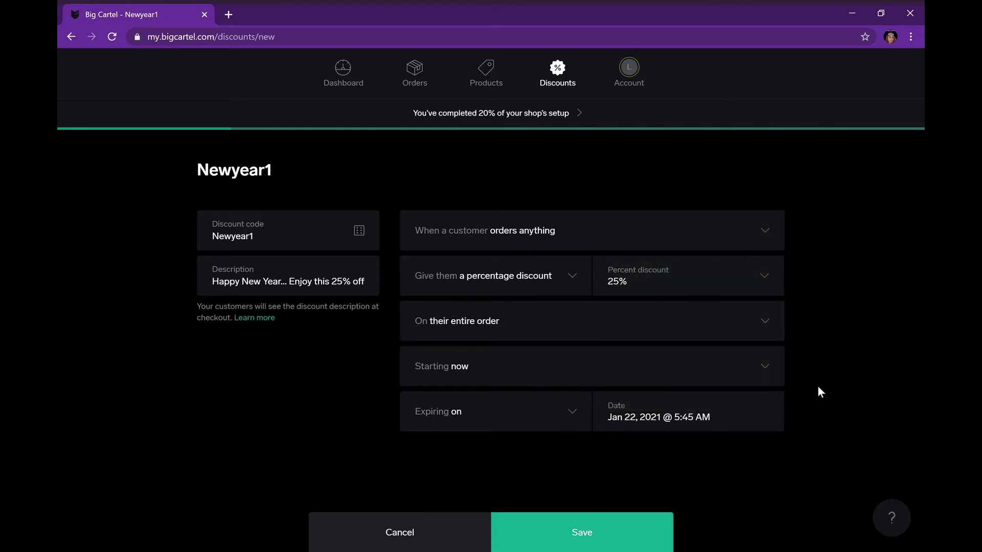
{"action": "left_click", "coordinate": [617, 531]}
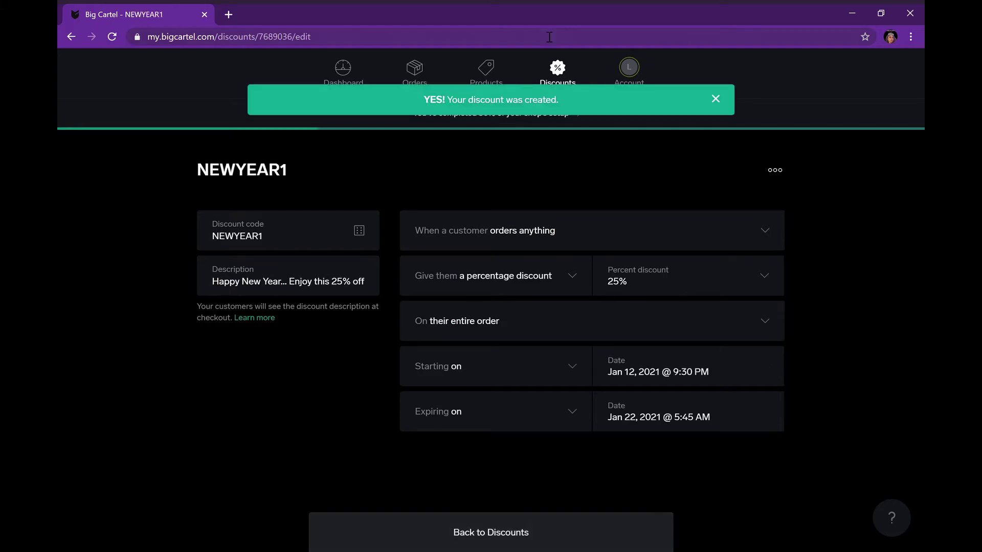
{"action": "left_click", "coordinate": [347, 82]}
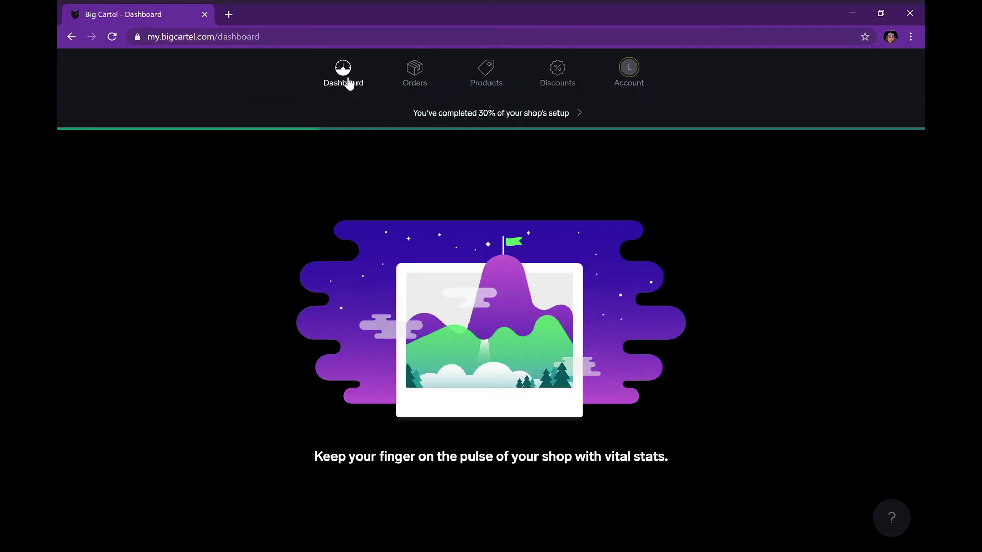
From Account, open Customize design and show the Themes list.
{"action": "left_click", "coordinate": [631, 75]}
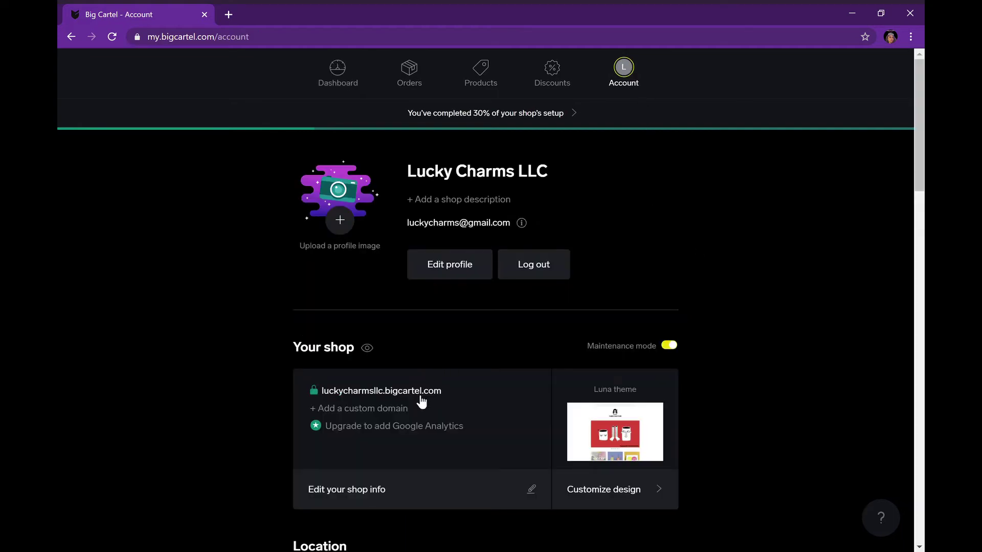
{"action": "left_click", "coordinate": [613, 498]}
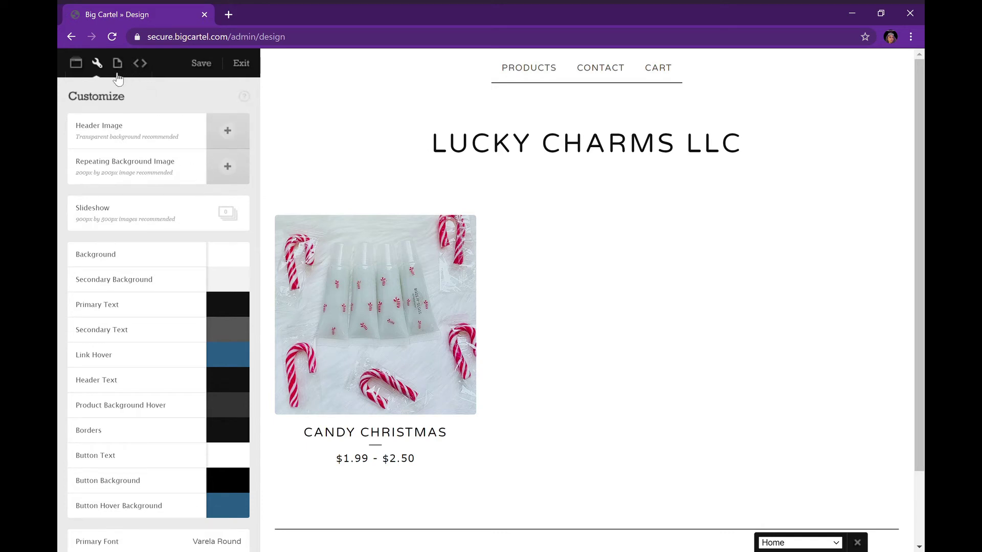
{"action": "left_click", "coordinate": [75, 63]}
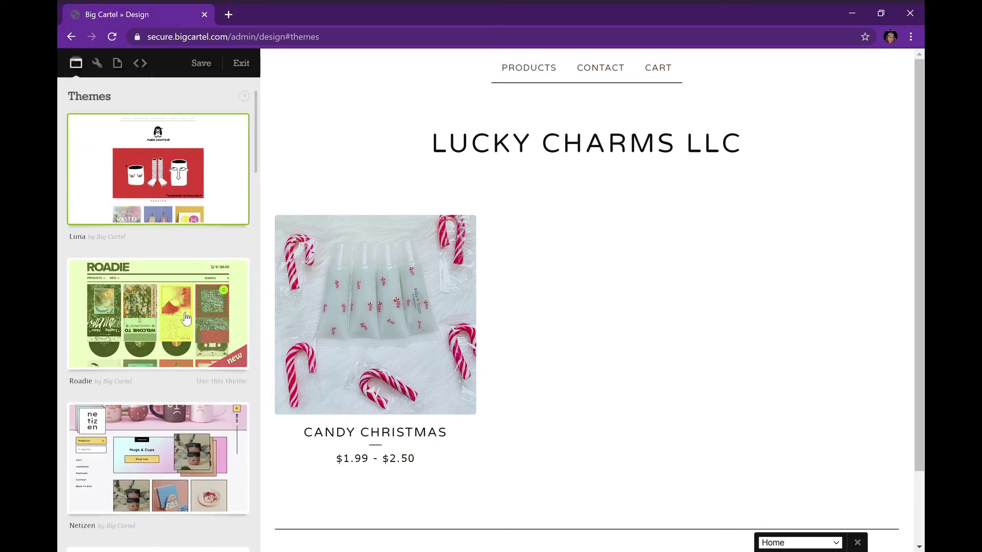
Preview the Roadie, Netizen and Sunscreen themes.
{"action": "left_click", "coordinate": [185, 318]}
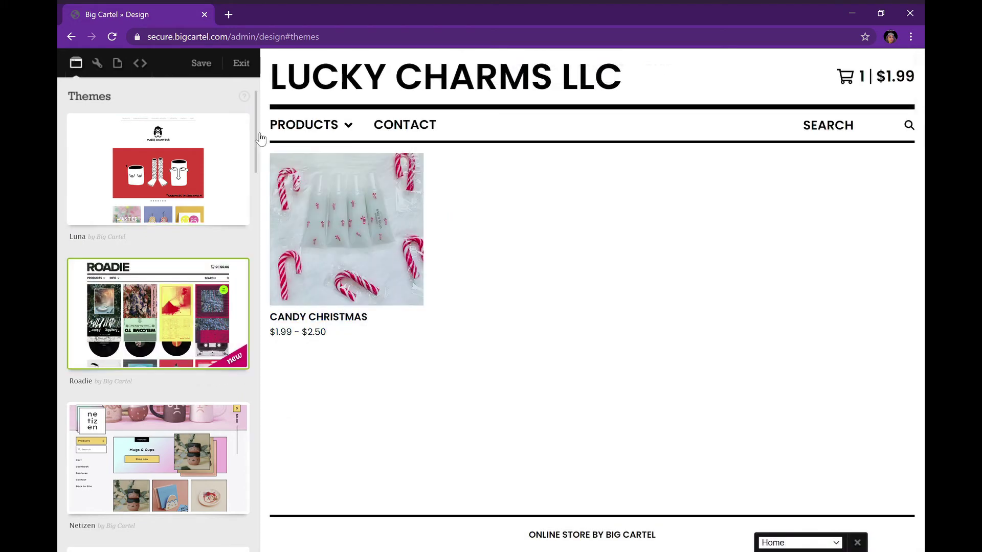
{"action": "left_click_drag", "start_coordinate": [261, 138], "coordinate": [261, 176]}
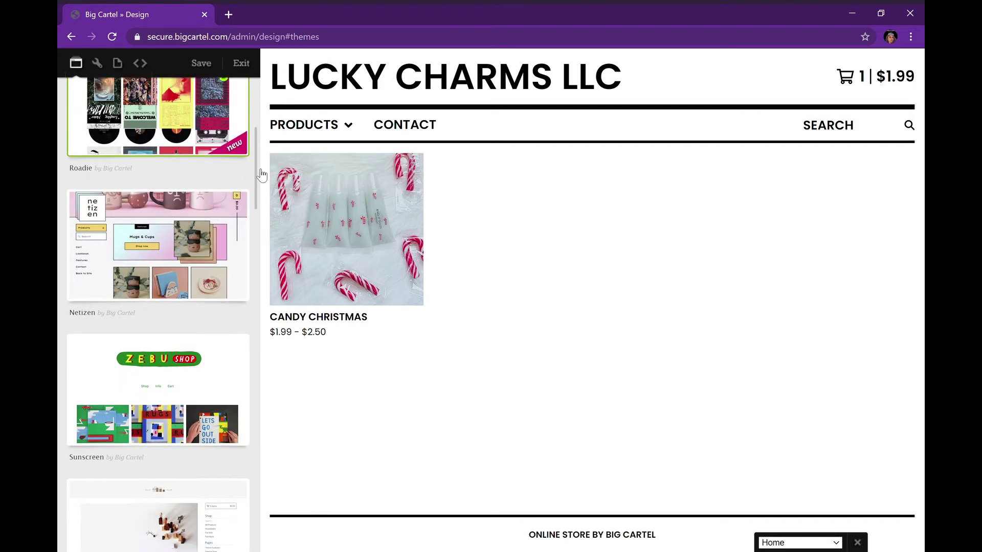
{"action": "left_click", "coordinate": [220, 227]}
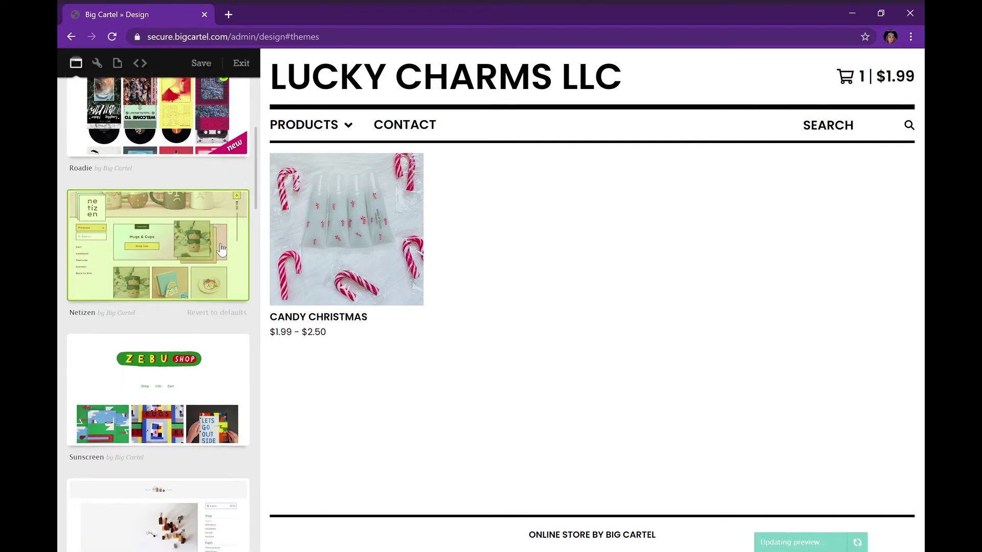
{"action": "left_click", "coordinate": [178, 374]}
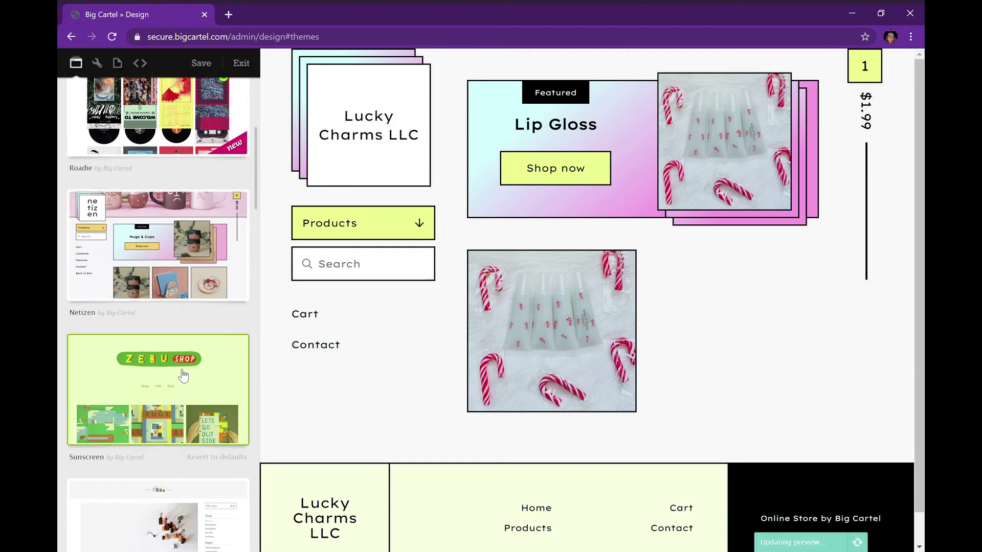
Preview the Lunch Break theme, then go back to Roadie.
{"action": "key", "text": "ctrl+a"}
{"action": "left_click", "coordinate": [258, 213]}
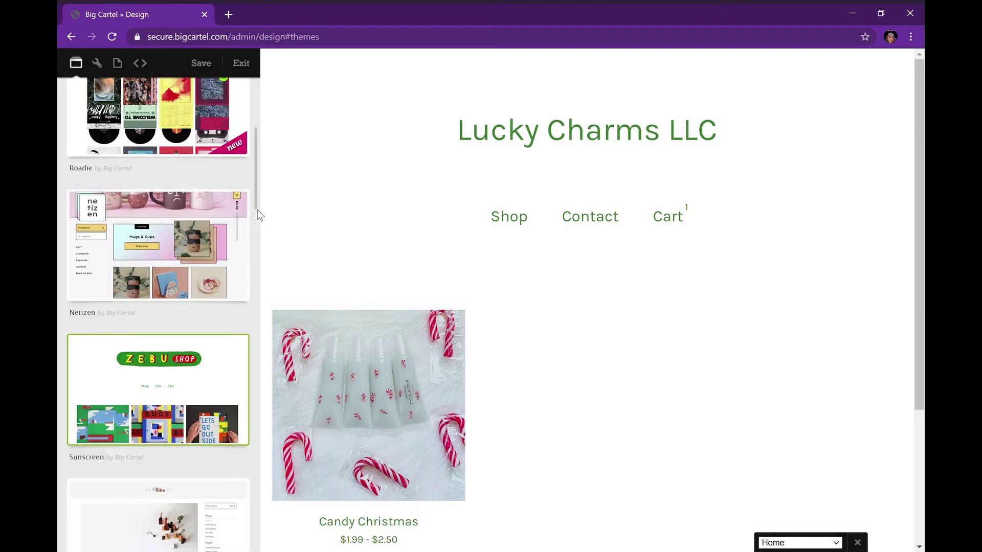
{"action": "left_click_drag", "start_coordinate": [259, 202], "coordinate": [259, 248]}
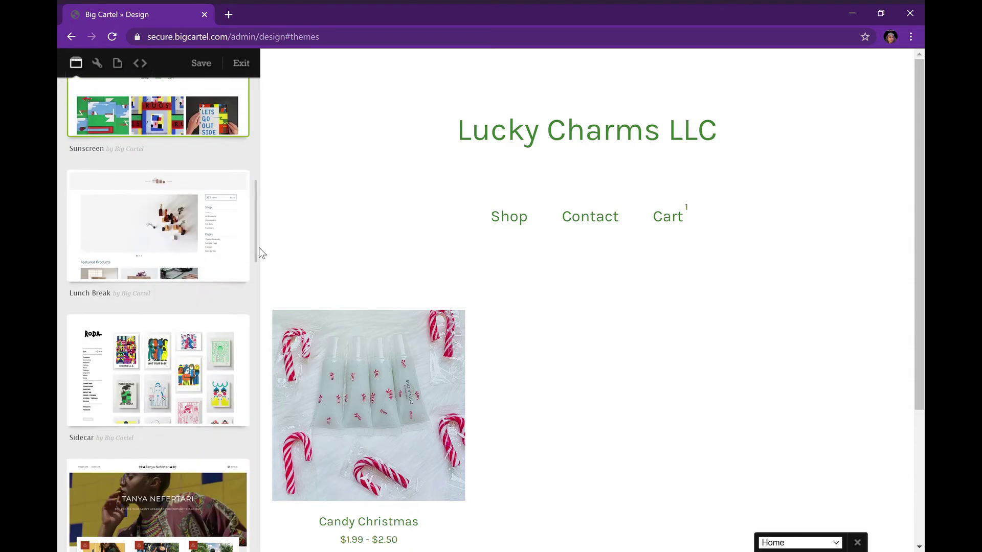
{"action": "left_click", "coordinate": [207, 228]}
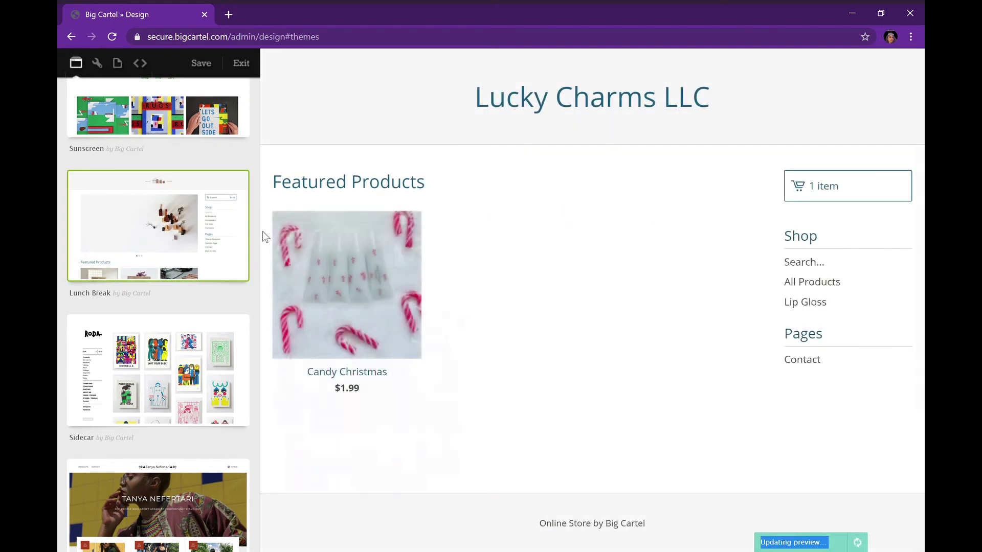
{"action": "left_click_drag", "start_coordinate": [259, 237], "coordinate": [254, 84]}
{"action": "scroll", "coordinate": [220, 155], "scroll_direction": "down", "scroll_amount": 1}
{"action": "scroll", "coordinate": [220, 154], "scroll_direction": "down", "scroll_amount": 2}
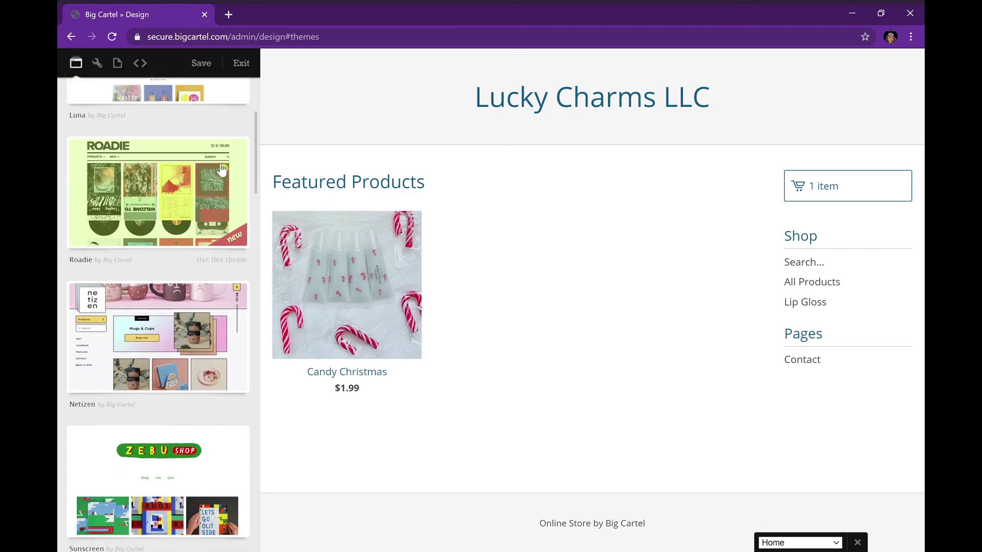
{"action": "left_click", "coordinate": [222, 169]}
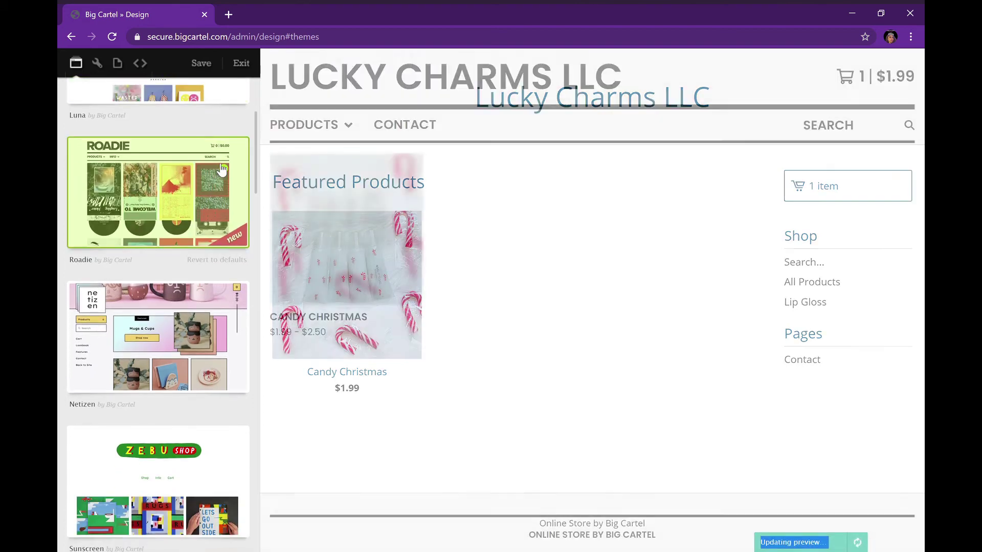
Open the Roadie theme's Customize settings and the Background colour picker.
{"action": "left_click", "coordinate": [99, 64]}
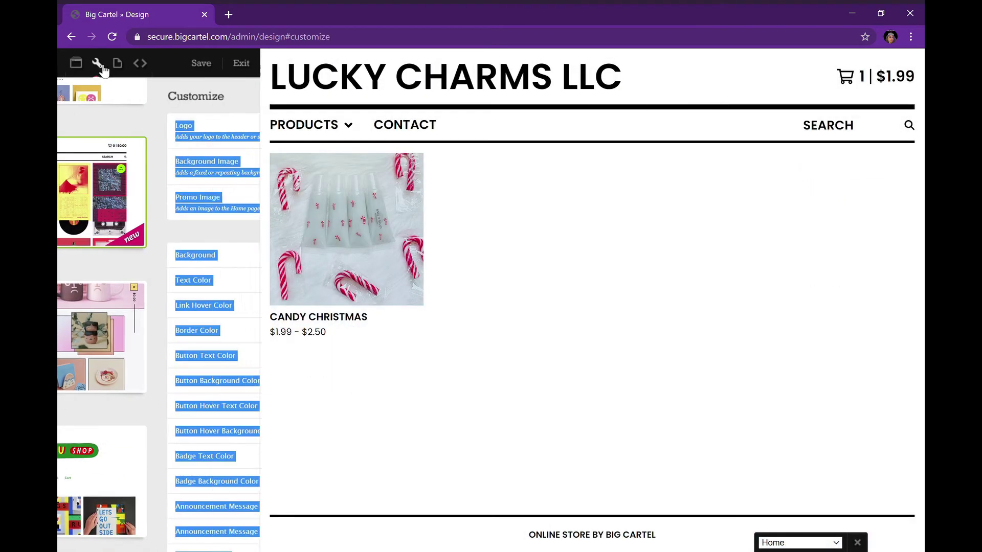
{"action": "left_click", "coordinate": [147, 102]}
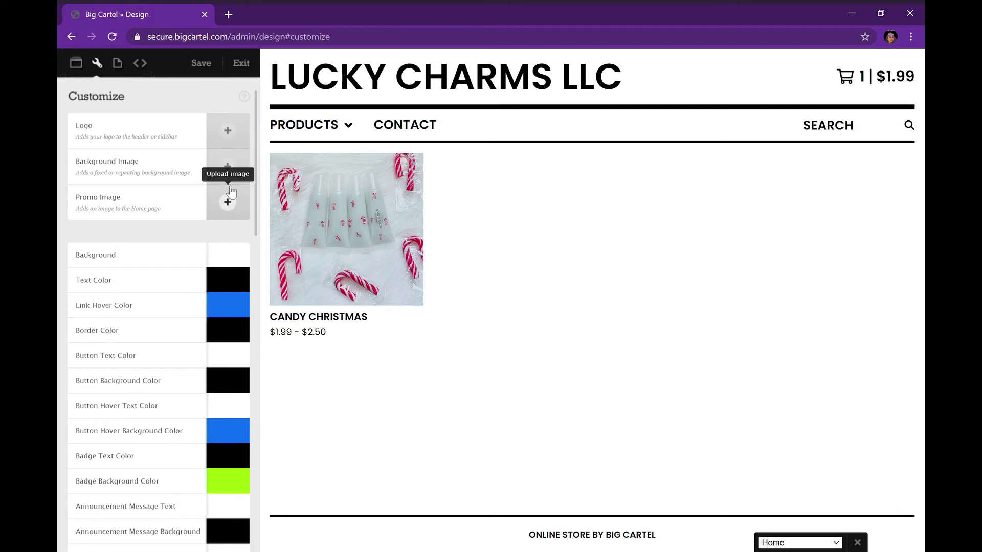
{"action": "left_click", "coordinate": [240, 259]}
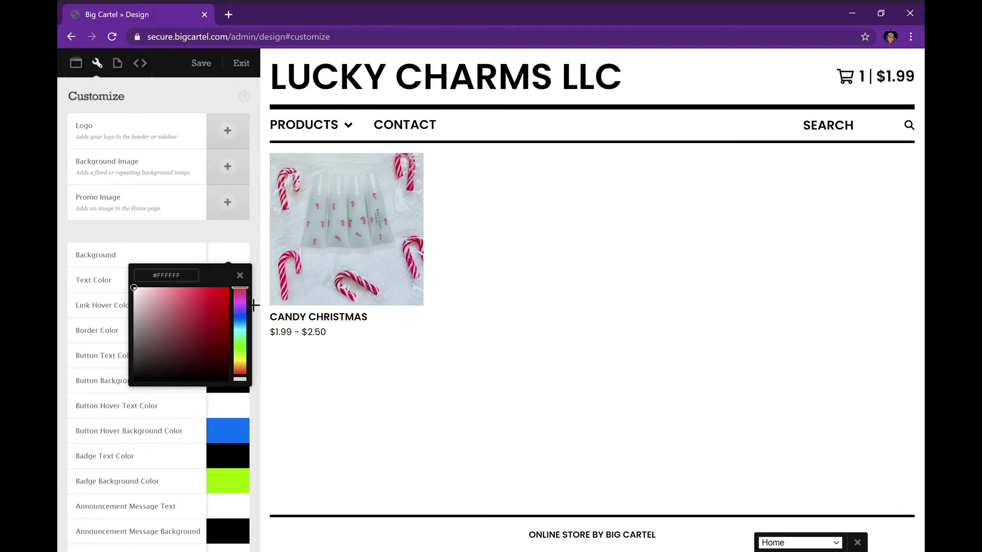
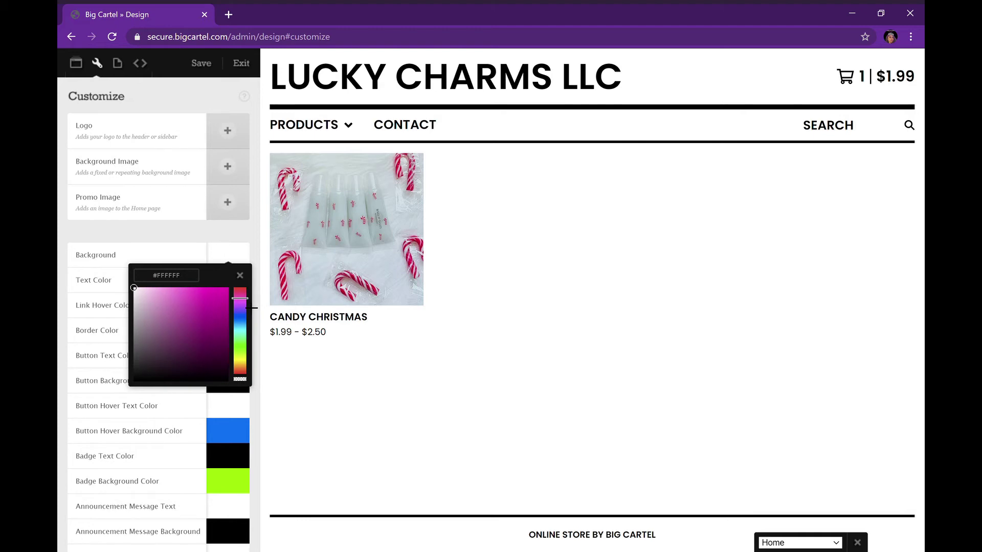
Make the store background pink (#F7368A).
{"action": "left_click_drag", "start_coordinate": [250, 303], "coordinate": [250, 301]}
{"action": "left_click", "coordinate": [215, 290]}
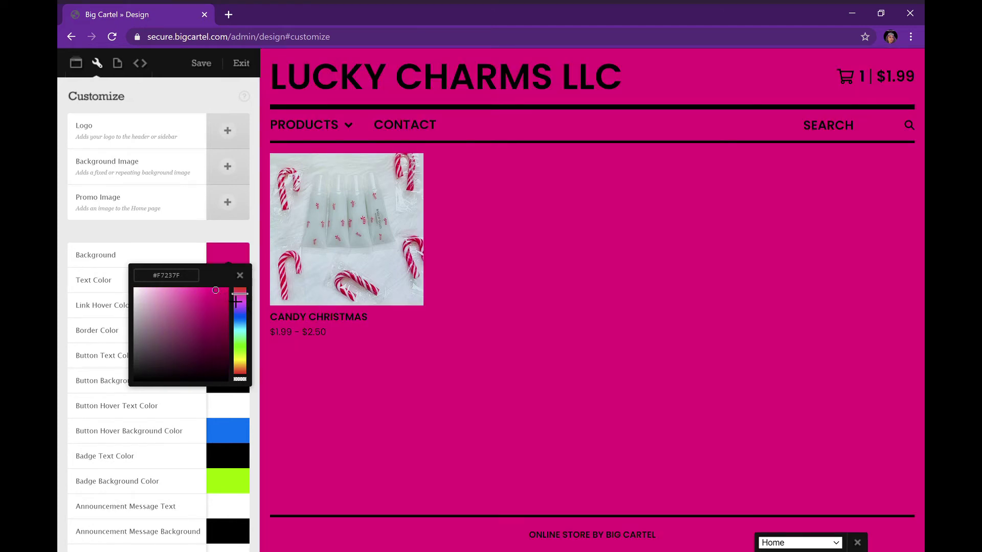
{"action": "left_click", "coordinate": [217, 290]}
{"action": "left_click", "coordinate": [207, 290]}
{"action": "left_click", "coordinate": [234, 245]}
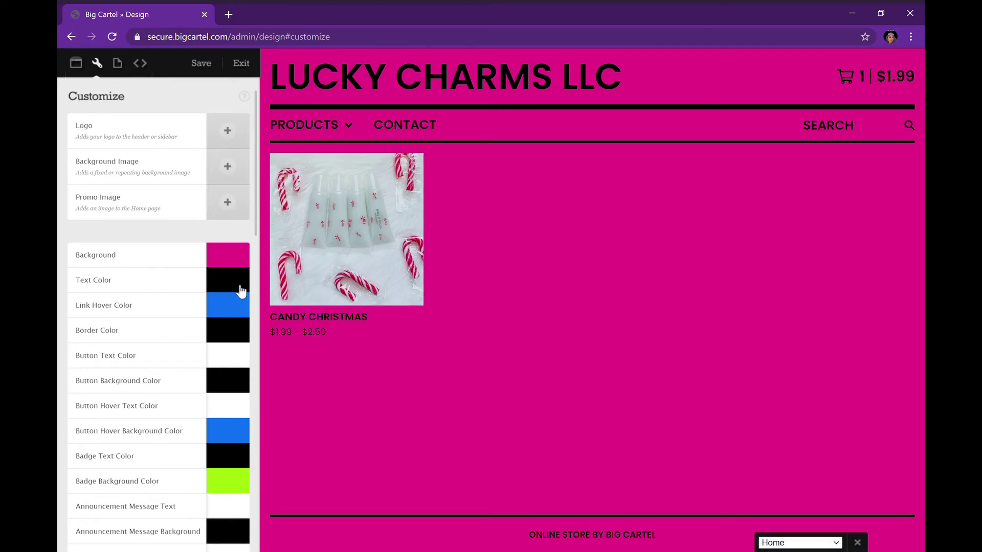
Set the link hover colour to a deeper blue, #1D56F2.
{"action": "left_click", "coordinate": [240, 312]}
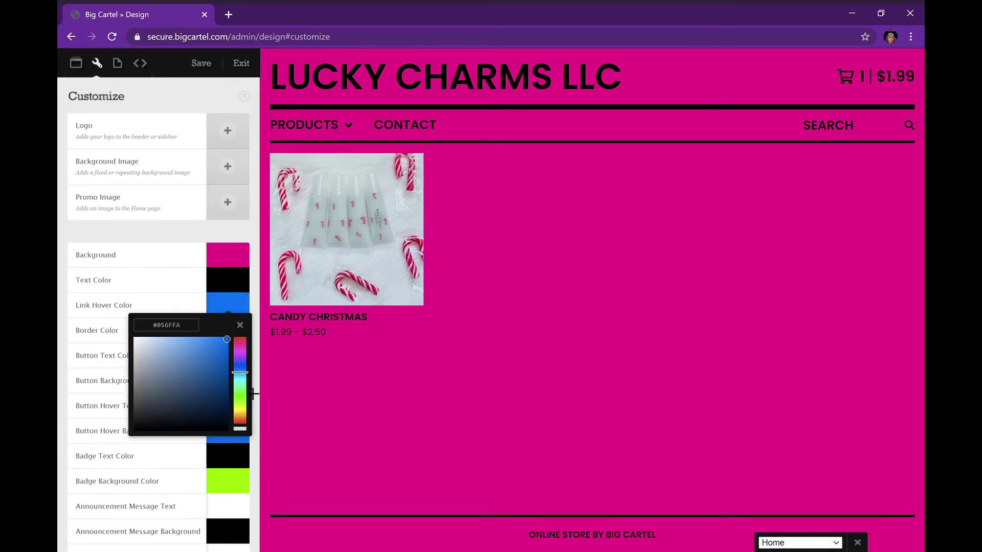
{"action": "left_click", "coordinate": [250, 419]}
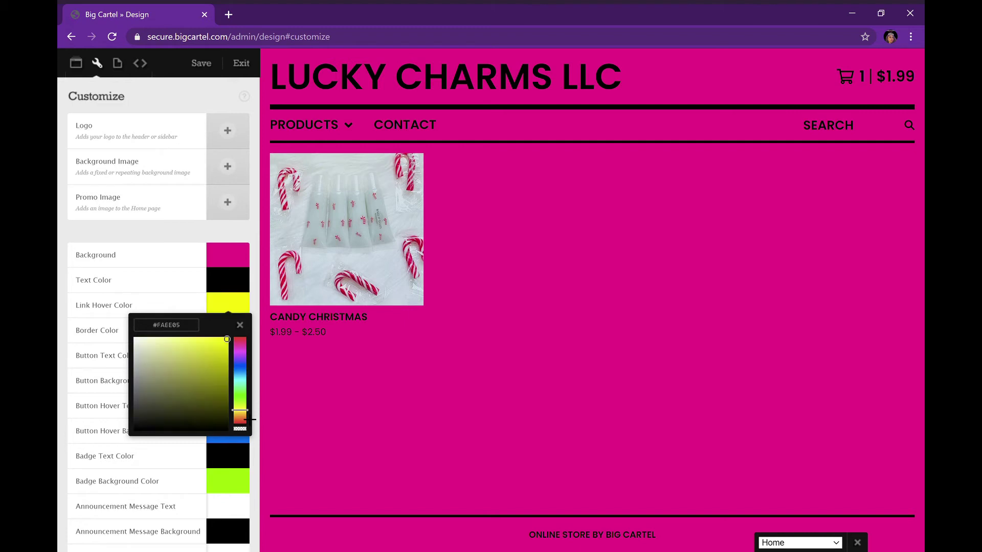
{"action": "left_click", "coordinate": [252, 380]}
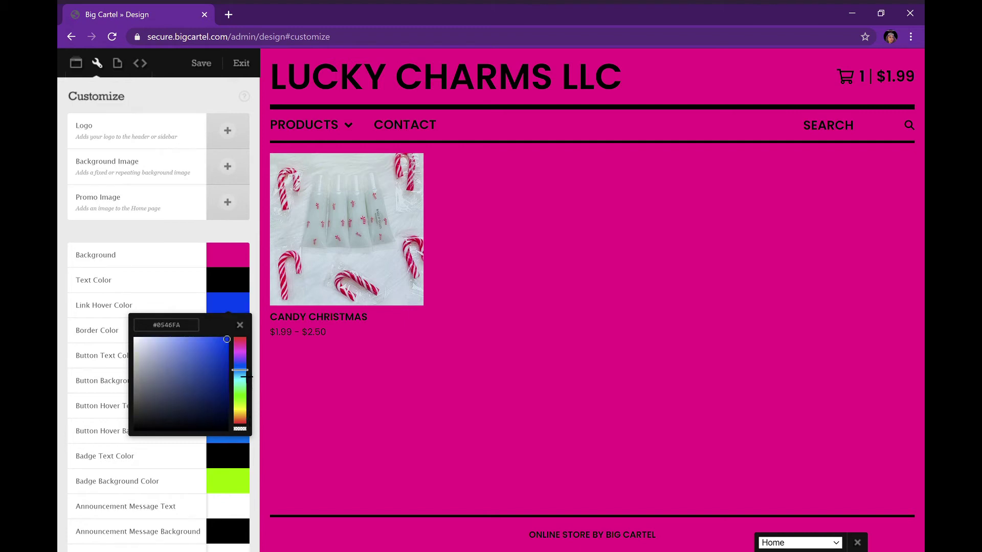
{"action": "left_click", "coordinate": [225, 352]}
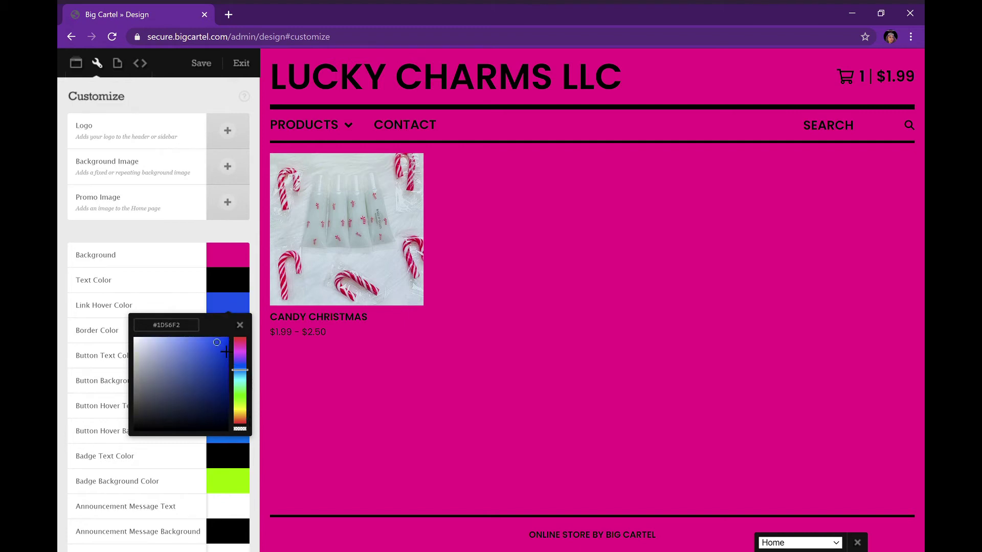
{"action": "left_click", "coordinate": [231, 349]}
{"action": "left_click", "coordinate": [239, 326]}
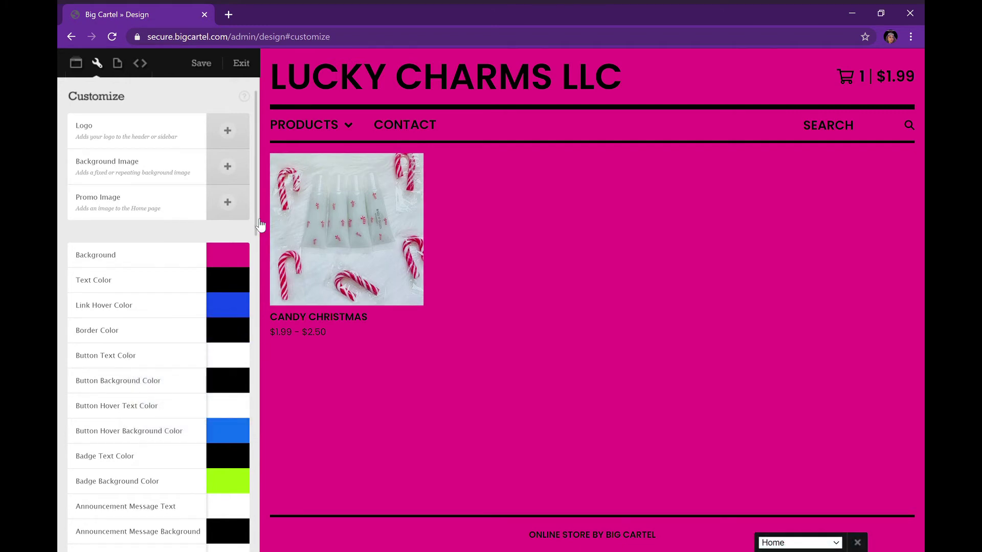
{"action": "left_click_drag", "start_coordinate": [260, 220], "coordinate": [258, 256]}
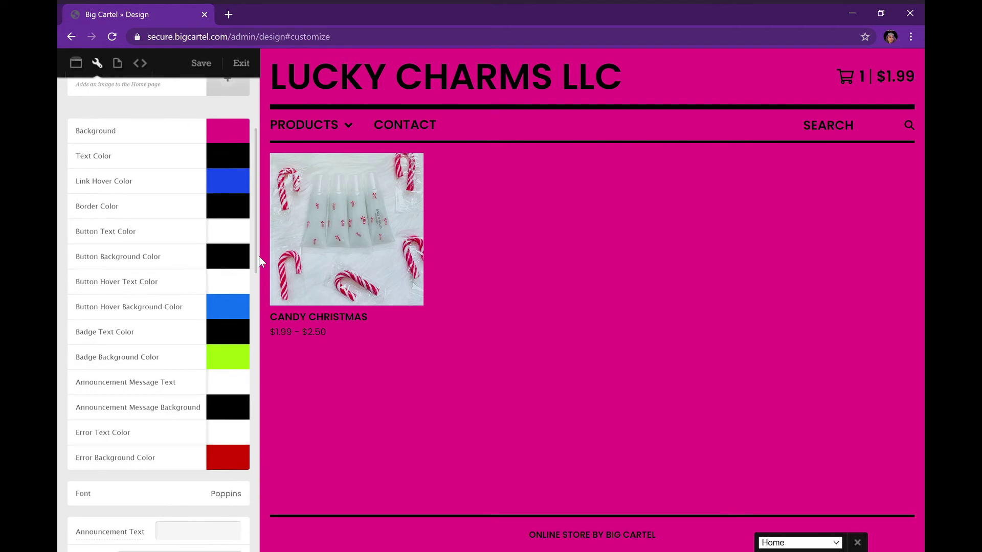
Change the link hover colour from blue to near-black.
{"action": "left_click", "coordinate": [237, 234]}
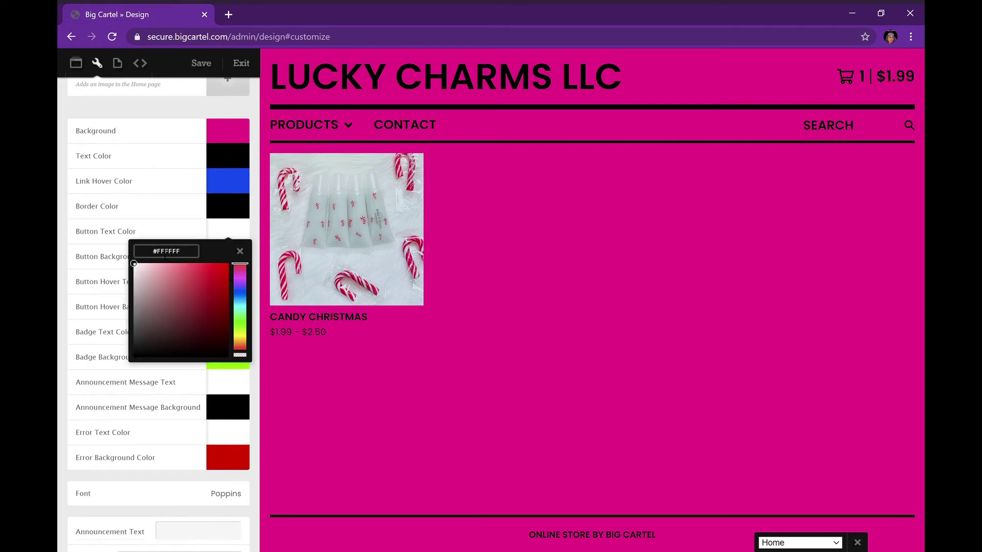
{"action": "left_click", "coordinate": [239, 251]}
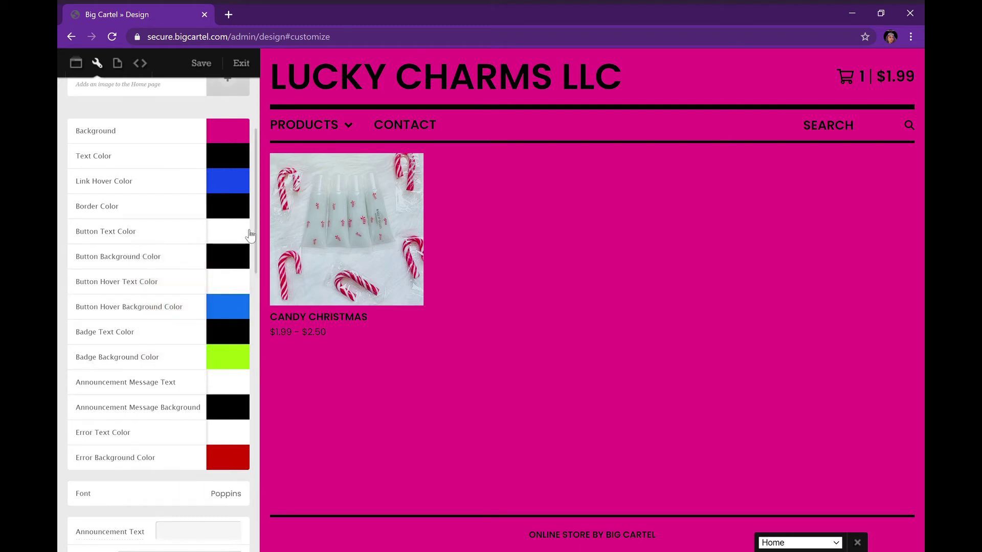
{"action": "mouse_move", "coordinate": [328, 244]}
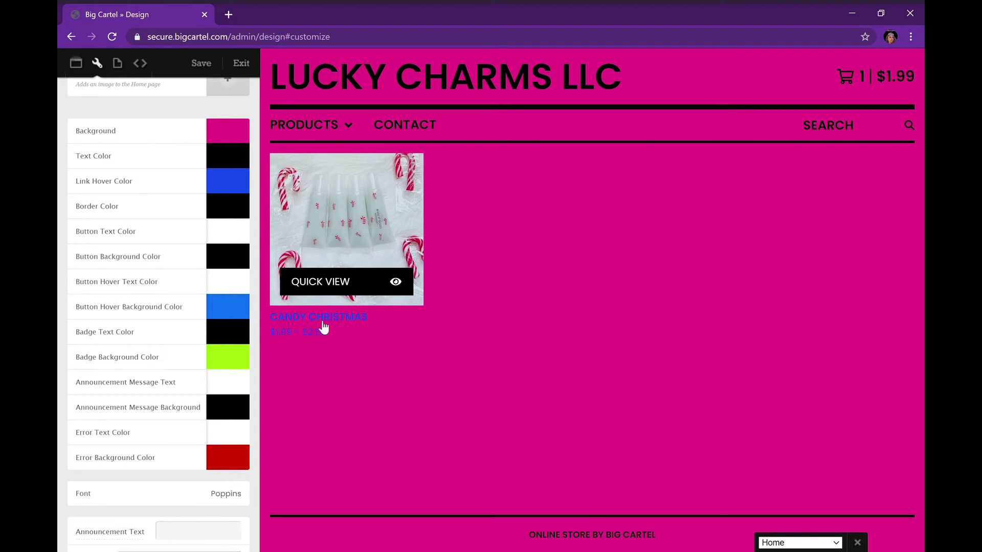
{"action": "left_click", "coordinate": [227, 188]}
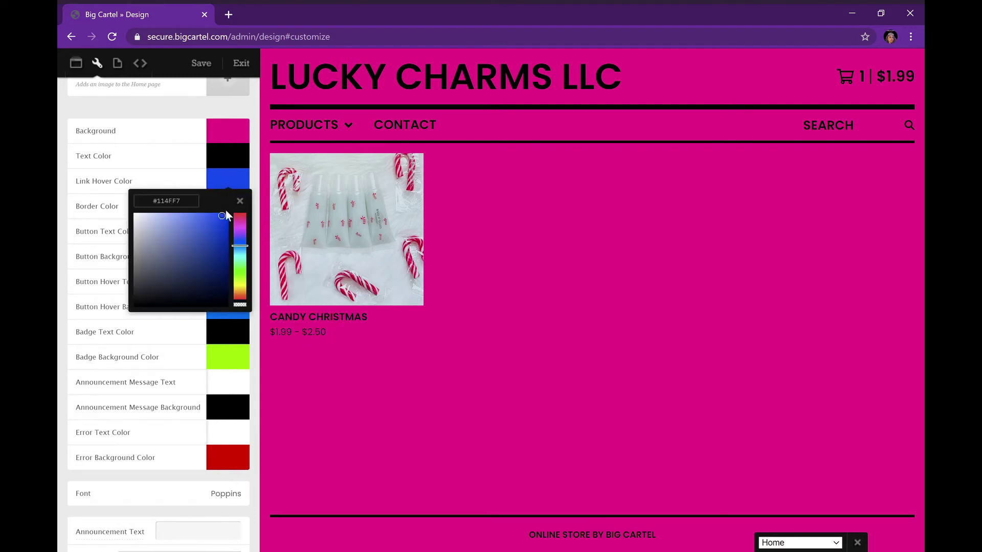
{"action": "left_click_drag", "start_coordinate": [250, 239], "coordinate": [136, 302]}
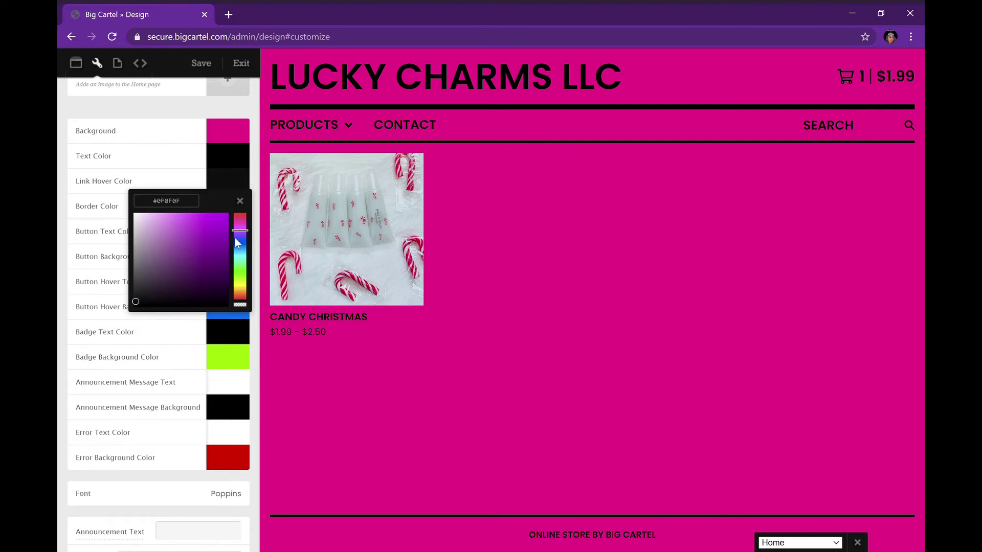
{"action": "left_click", "coordinate": [239, 200]}
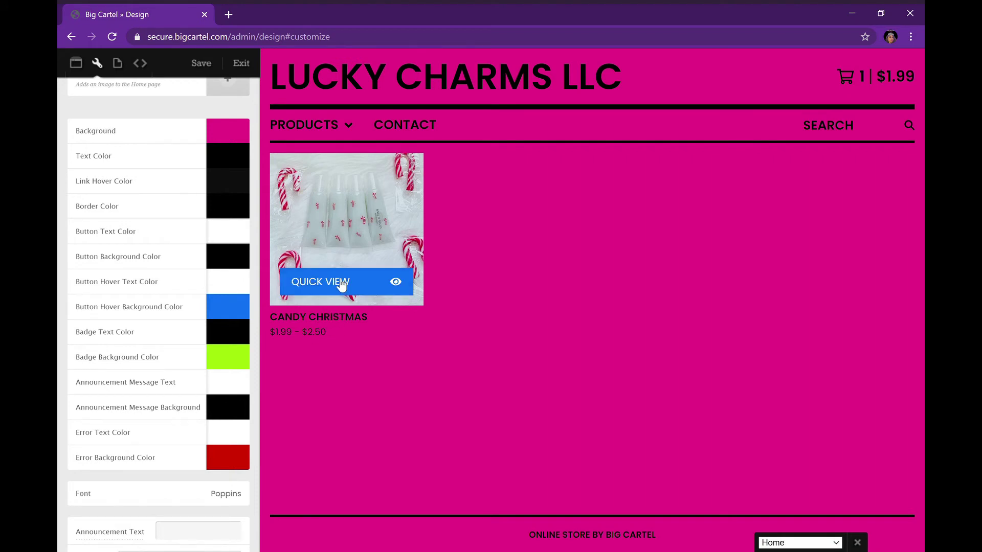
Copy the background's pink hex F7368A into the button hover background colour.
{"action": "left_click", "coordinate": [231, 313]}
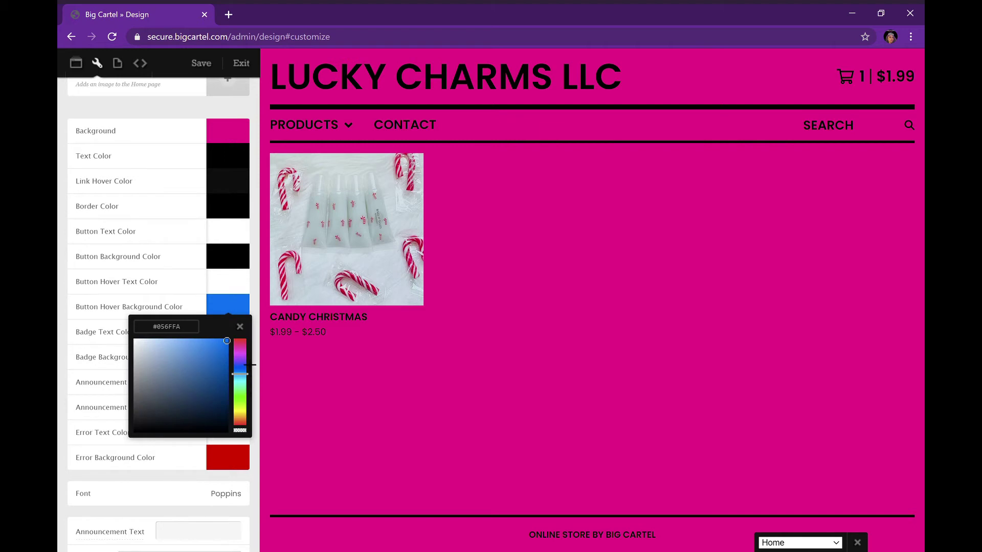
{"action": "left_click_drag", "start_coordinate": [240, 374], "coordinate": [251, 364]}
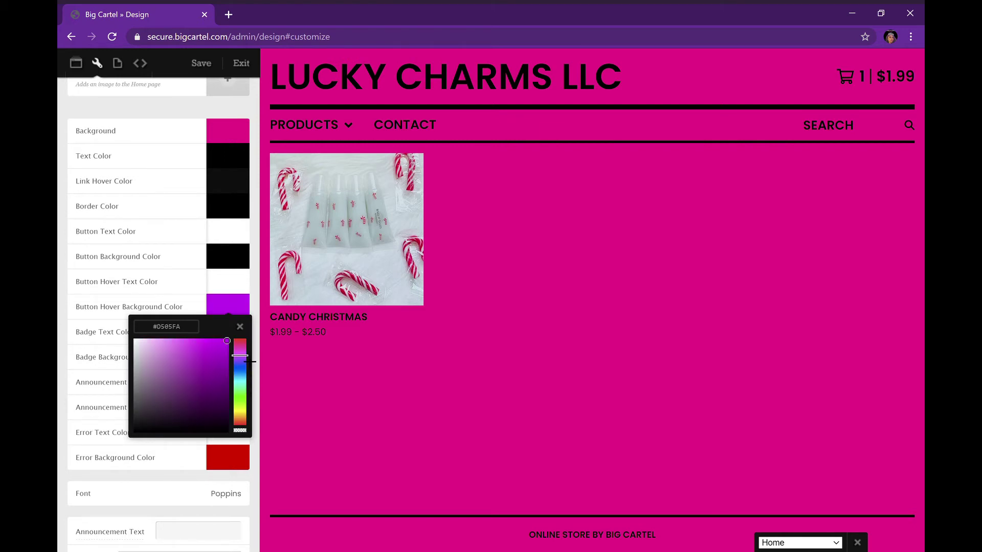
{"action": "left_click", "coordinate": [231, 137]}
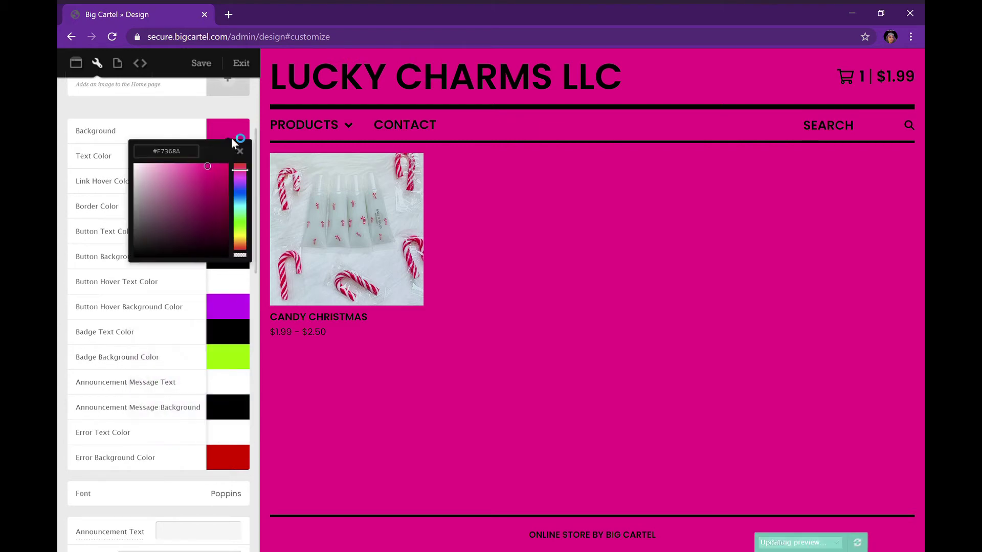
{"action": "double_click", "coordinate": [193, 153]}
{"action": "key", "text": "ctrl+c"}
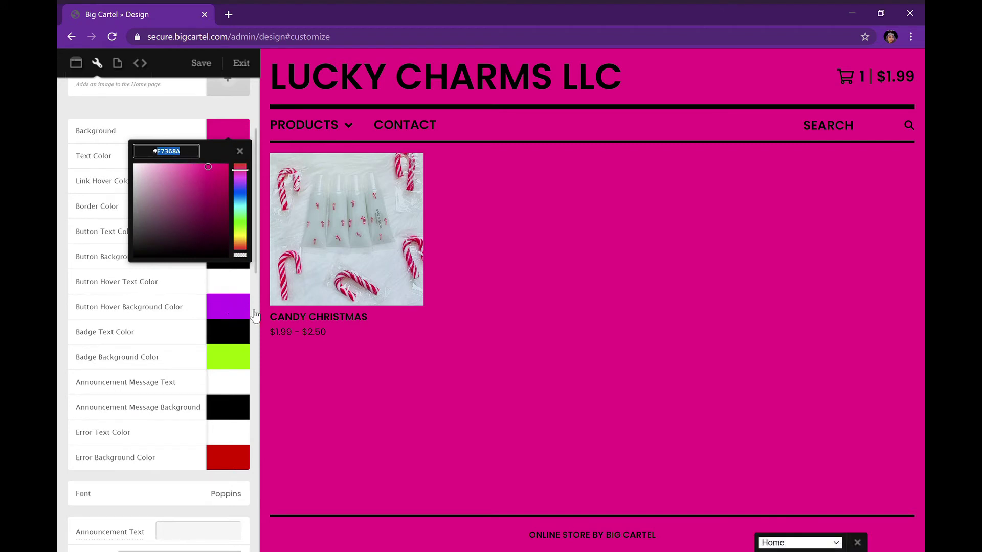
{"action": "left_click", "coordinate": [235, 310]}
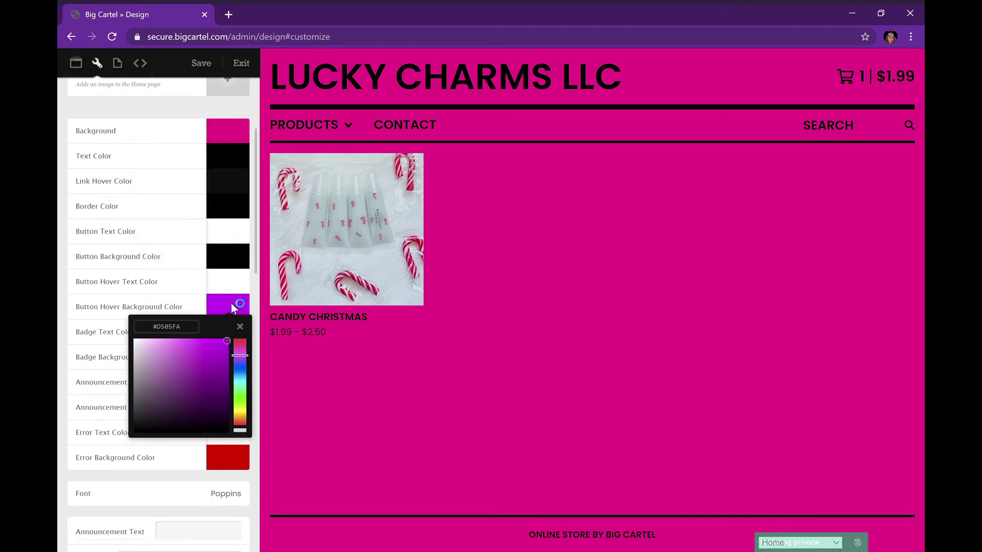
{"action": "double_click", "coordinate": [192, 330]}
{"action": "key", "text": "ctrl+v"}
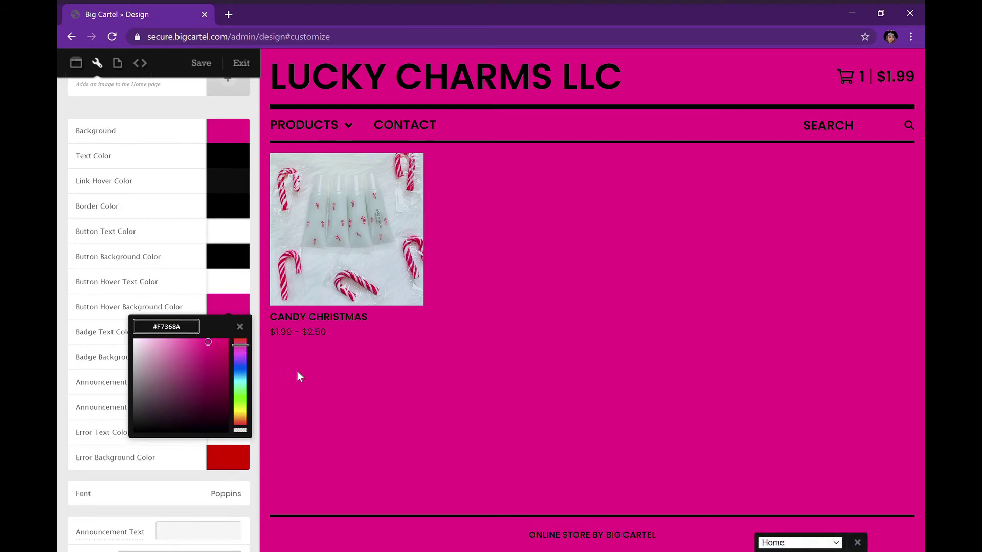
{"action": "left_click", "coordinate": [293, 371]}
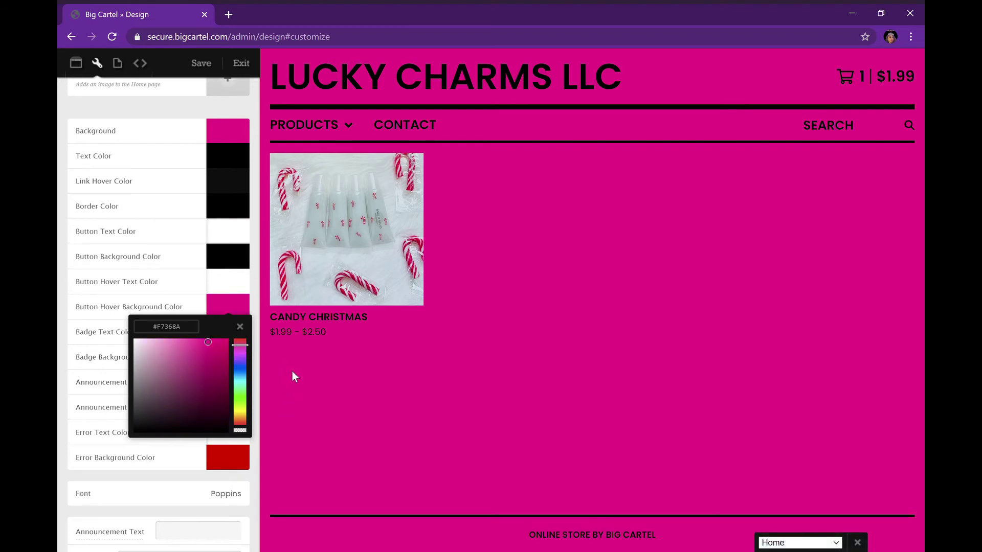
{"action": "left_click", "coordinate": [239, 323]}
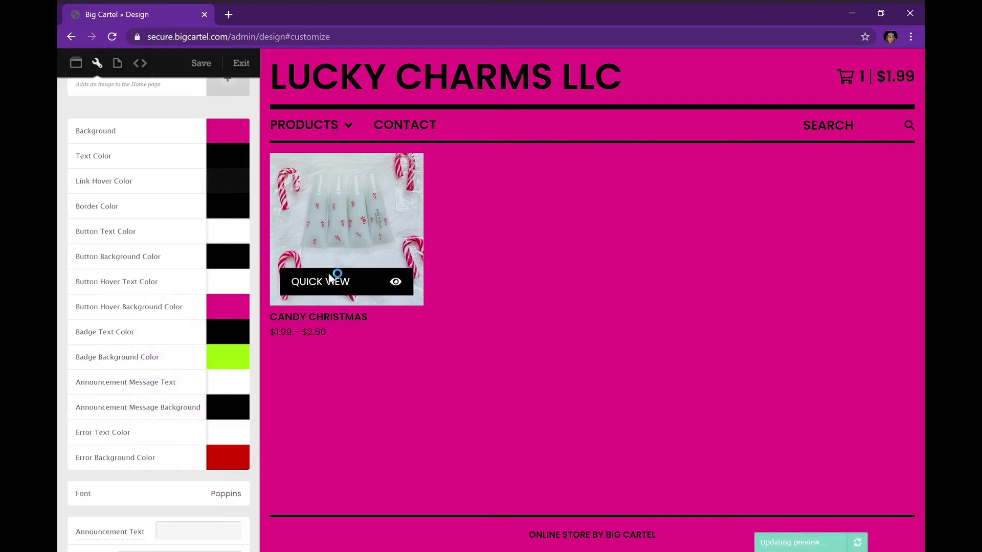
{"action": "mouse_move", "coordinate": [361, 237]}
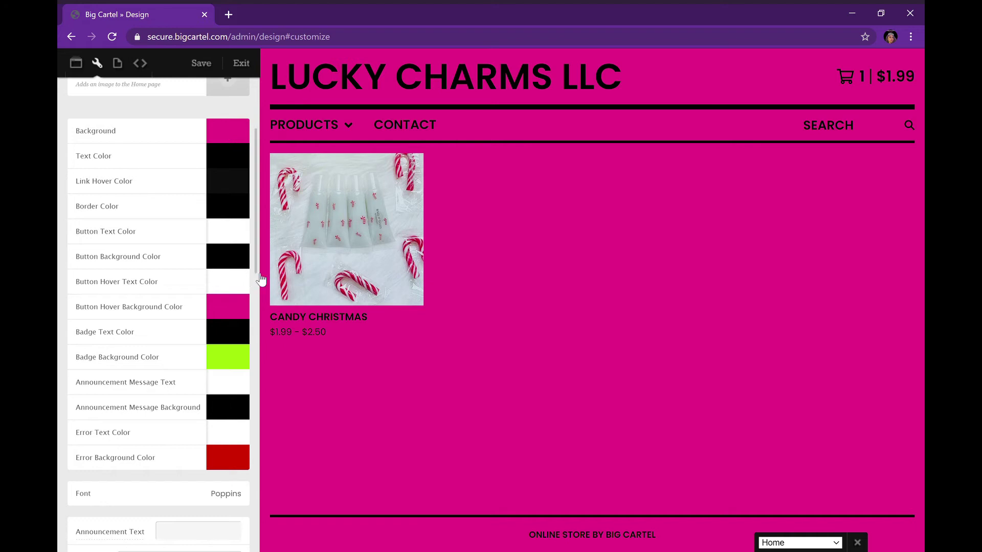
Set the Error Text Color to red #F50808.
{"action": "left_click_drag", "start_coordinate": [260, 279], "coordinate": [262, 292]}
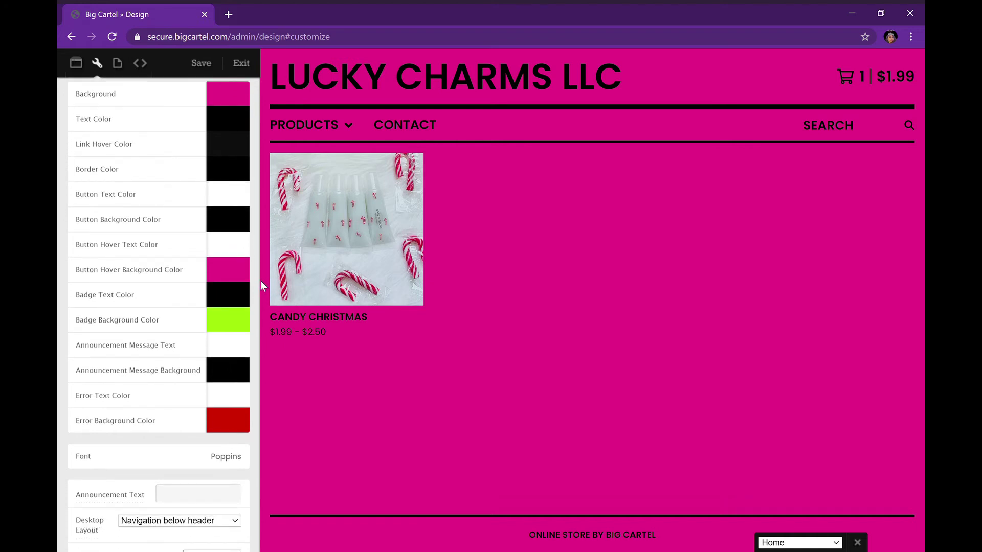
{"action": "scroll", "coordinate": [260, 280], "scroll_direction": "up", "scroll_amount": 1}
{"action": "scroll", "coordinate": [257, 300], "scroll_direction": "down", "scroll_amount": 2}
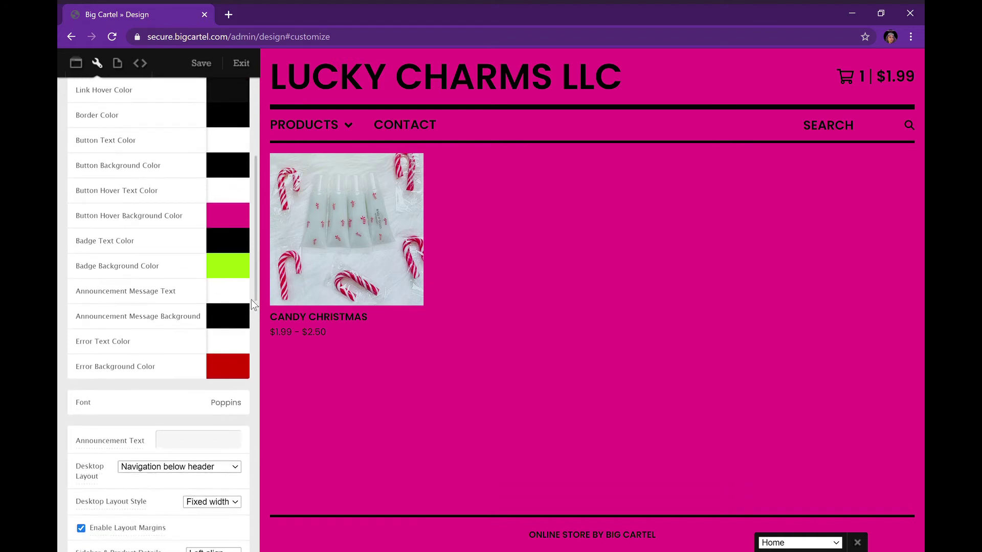
{"action": "scroll", "coordinate": [250, 299], "scroll_direction": "up", "scroll_amount": 1}
{"action": "left_click", "coordinate": [244, 305]}
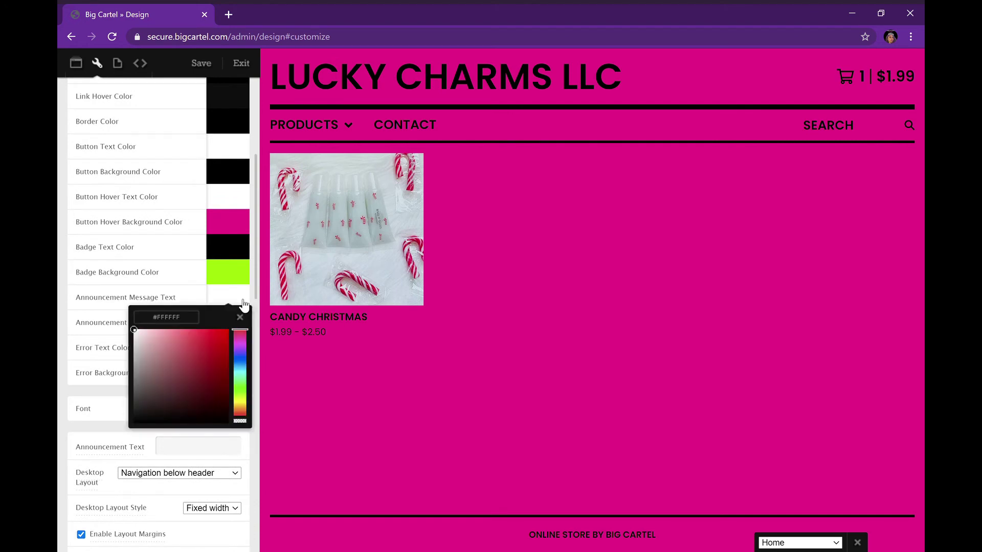
{"action": "left_click", "coordinate": [244, 305]}
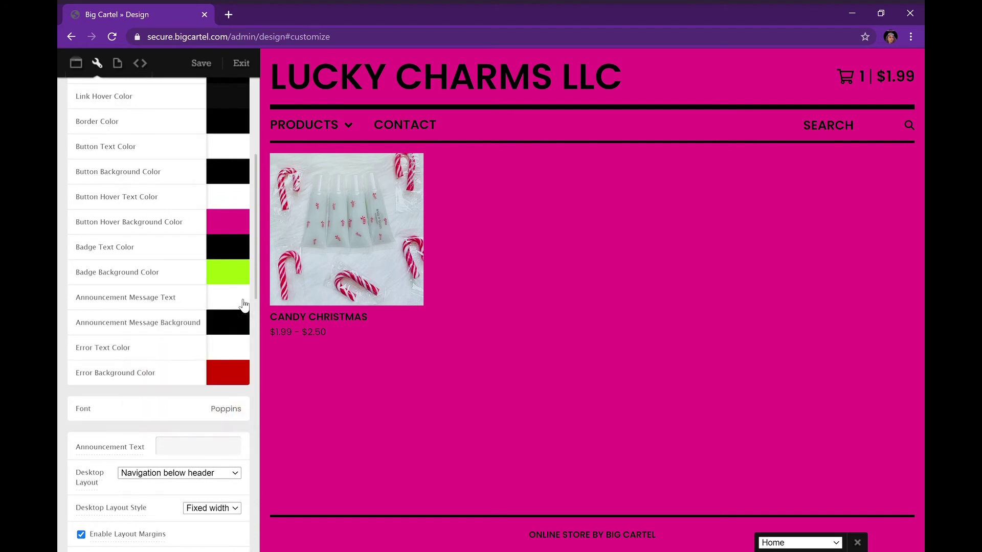
{"action": "left_click", "coordinate": [224, 358]}
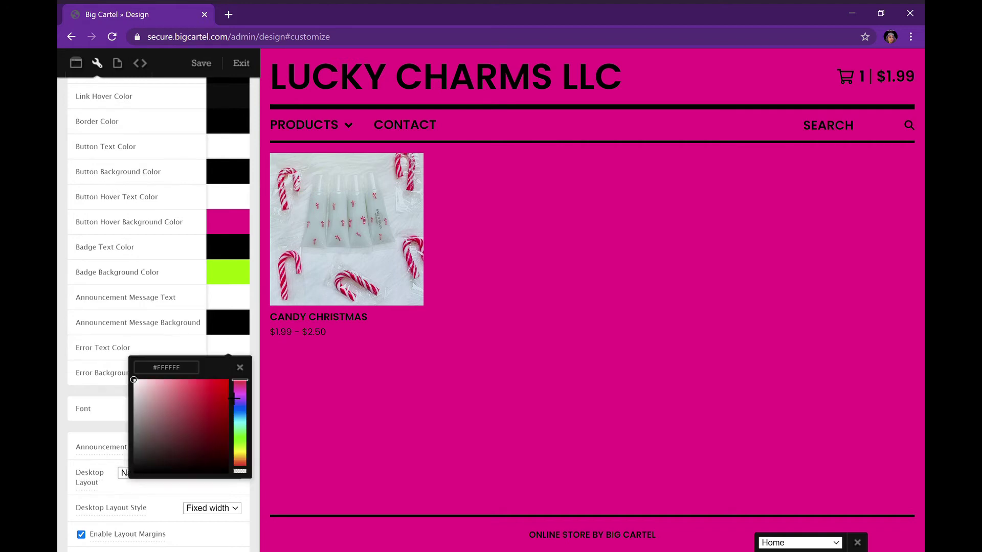
{"action": "left_click", "coordinate": [226, 384]}
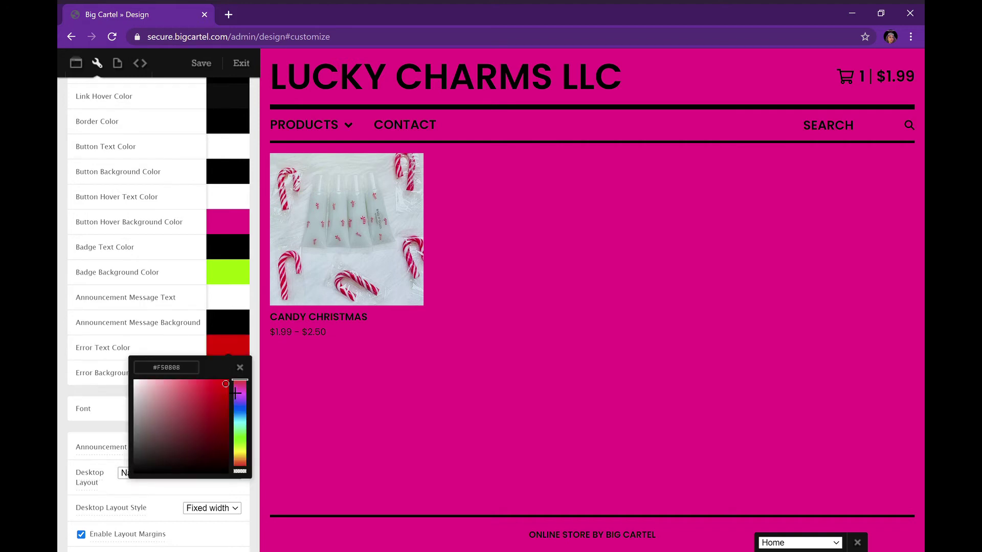
{"action": "left_click", "coordinate": [242, 368]}
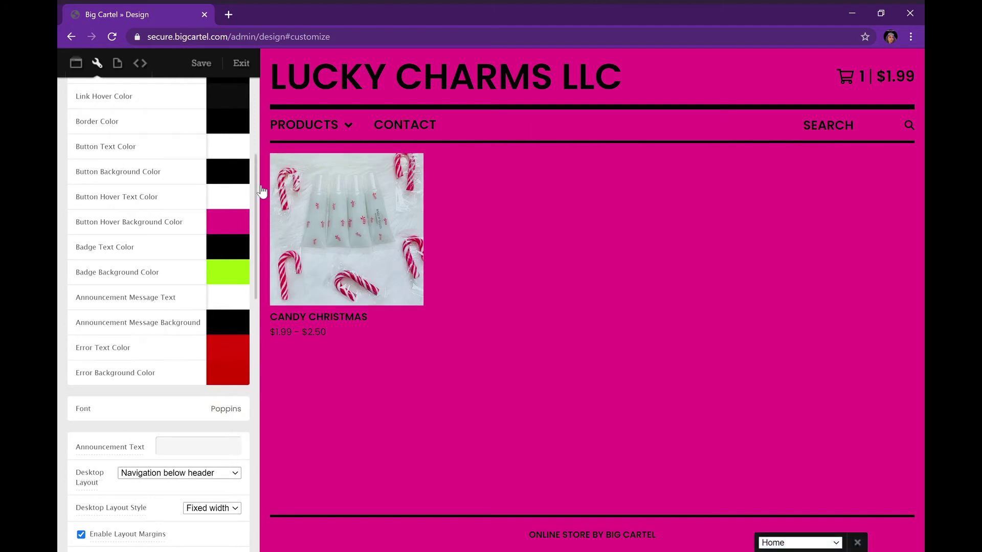
{"action": "scroll", "coordinate": [259, 204], "scroll_direction": "down", "scroll_amount": 1}
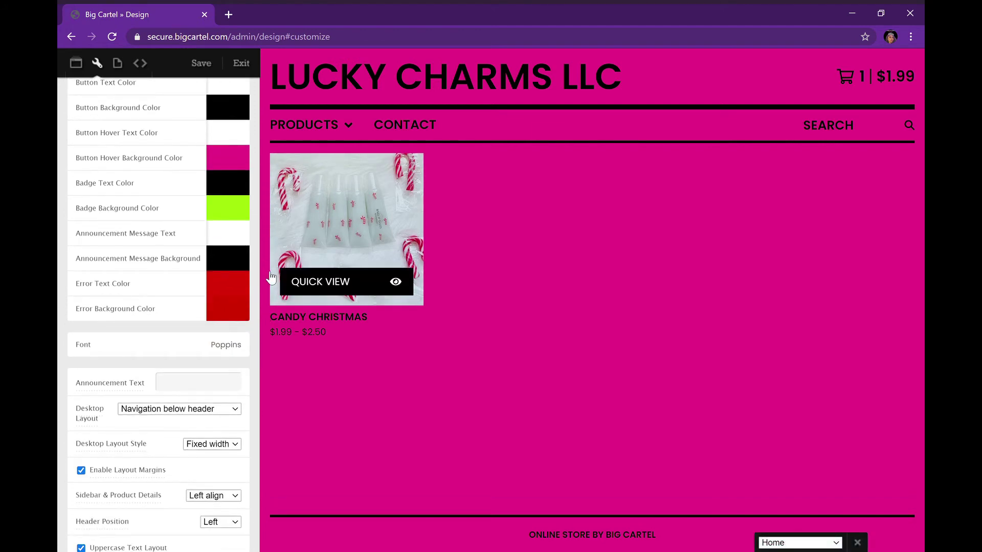
Paste the $1.99 US shipping, free over $20.00 with FREESHIP20 message into Announcement Text.
{"action": "scroll", "coordinate": [243, 237], "scroll_direction": "down", "scroll_amount": 1}
{"action": "scroll", "coordinate": [254, 209], "scroll_direction": "up", "scroll_amount": 1}
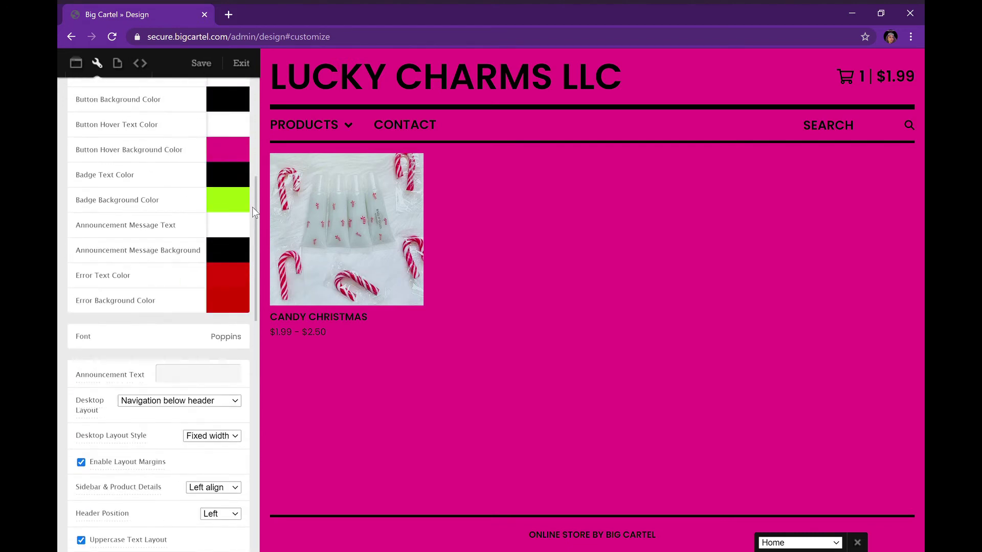
{"action": "left_click", "coordinate": [213, 370]}
{"action": "type", "text": "US SHIPPING -$1.99!"}
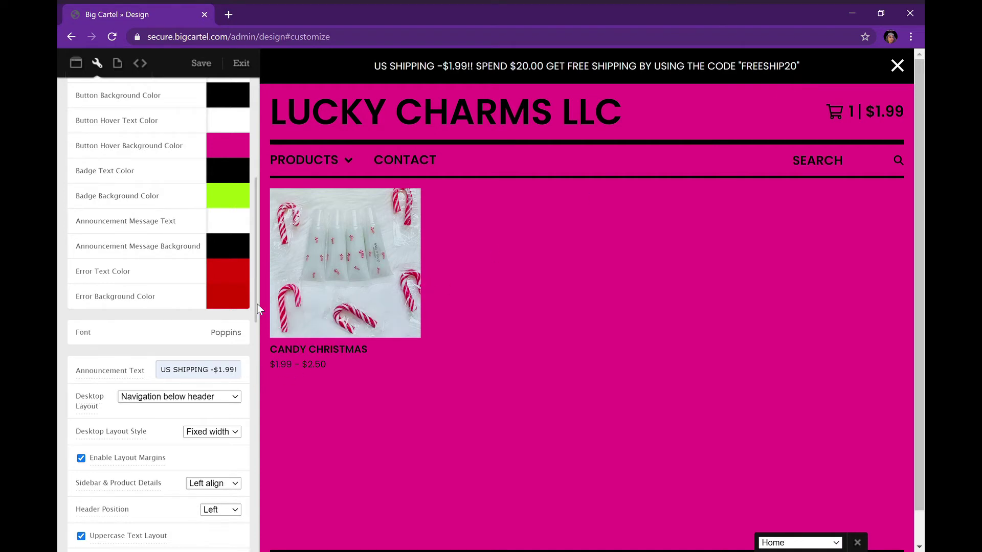
{"action": "left_click_drag", "start_coordinate": [257, 307], "coordinate": [262, 386]}
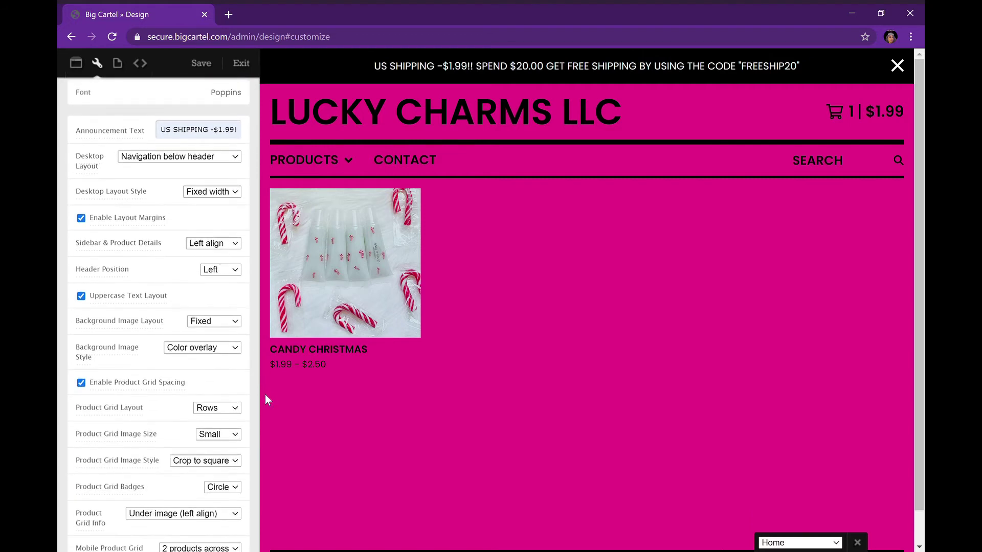
{"action": "scroll", "coordinate": [262, 420], "scroll_direction": "down", "scroll_amount": 3}
{"action": "scroll", "coordinate": [251, 409], "scroll_direction": "up", "scroll_amount": 1}
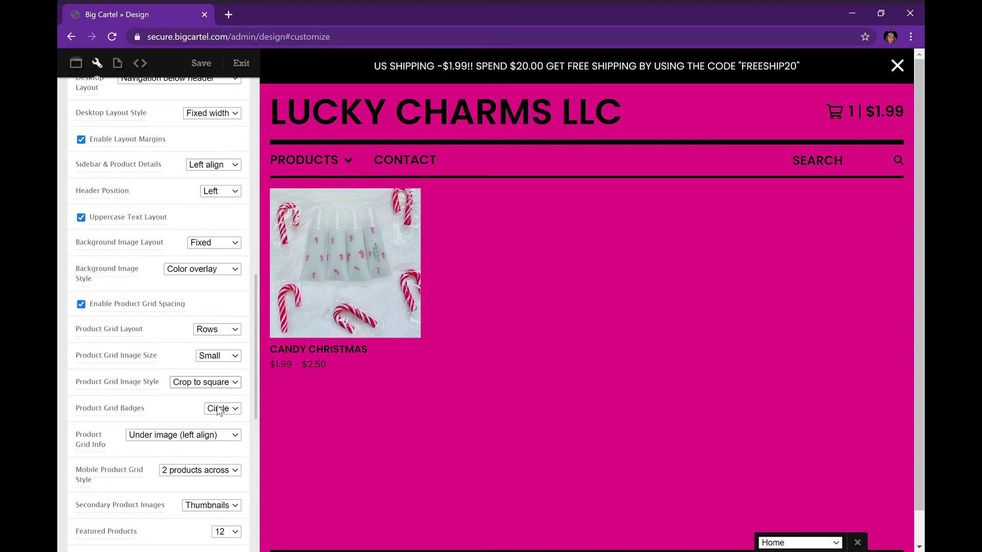
{"action": "left_click", "coordinate": [231, 331]}
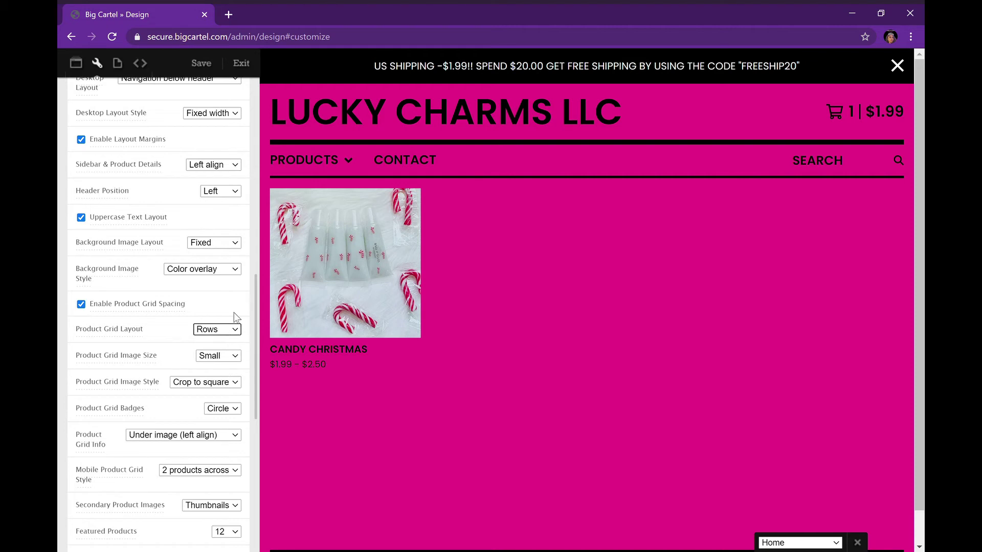
{"action": "left_click", "coordinate": [238, 271]}
{"action": "left_click_drag", "start_coordinate": [261, 303], "coordinate": [263, 382]}
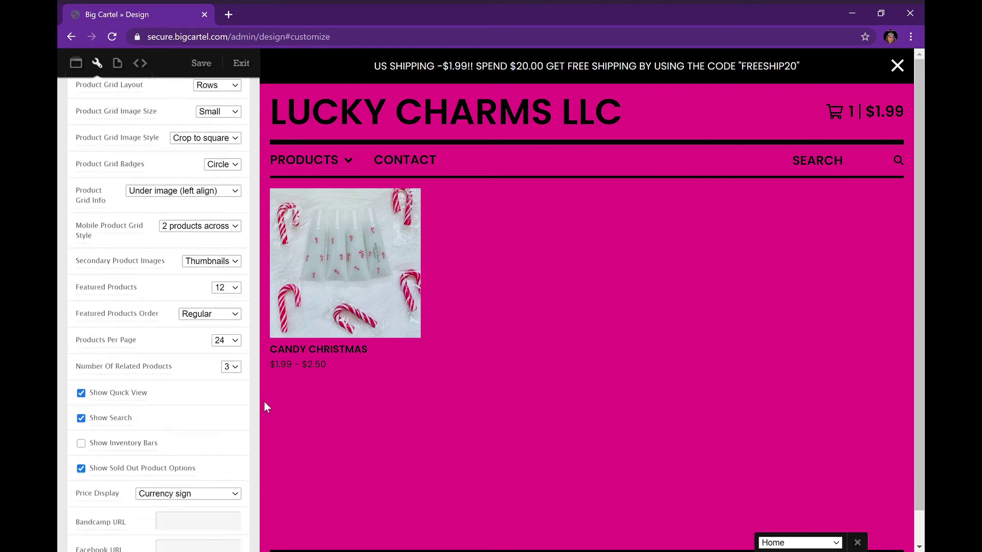
{"action": "scroll", "coordinate": [254, 350], "scroll_direction": "up", "scroll_amount": 2}
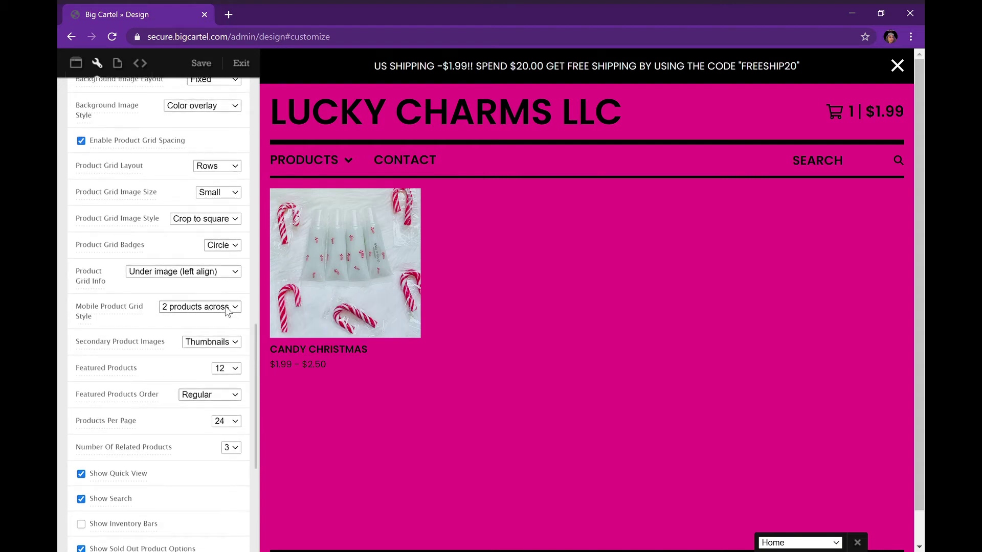
{"action": "left_click", "coordinate": [212, 378]}
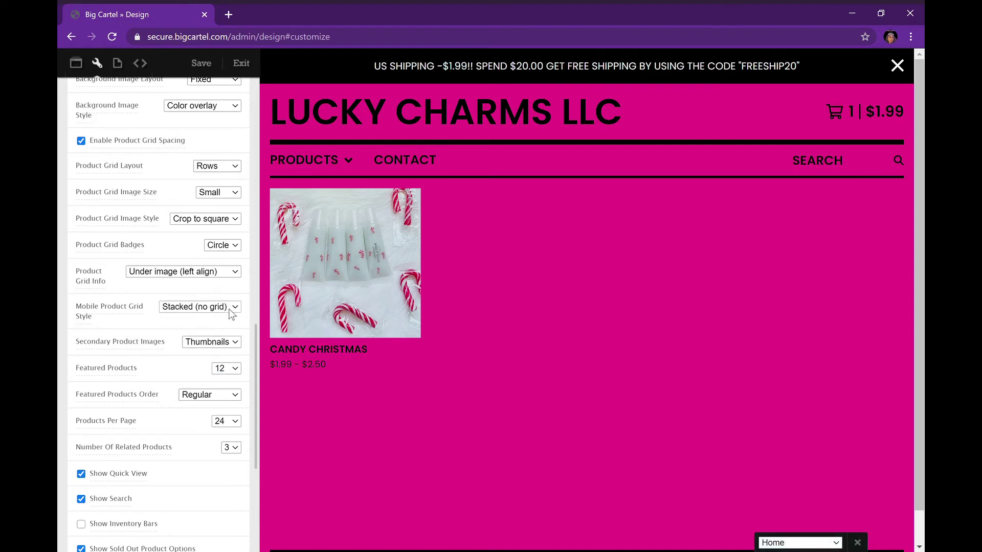
{"action": "left_click", "coordinate": [216, 346]}
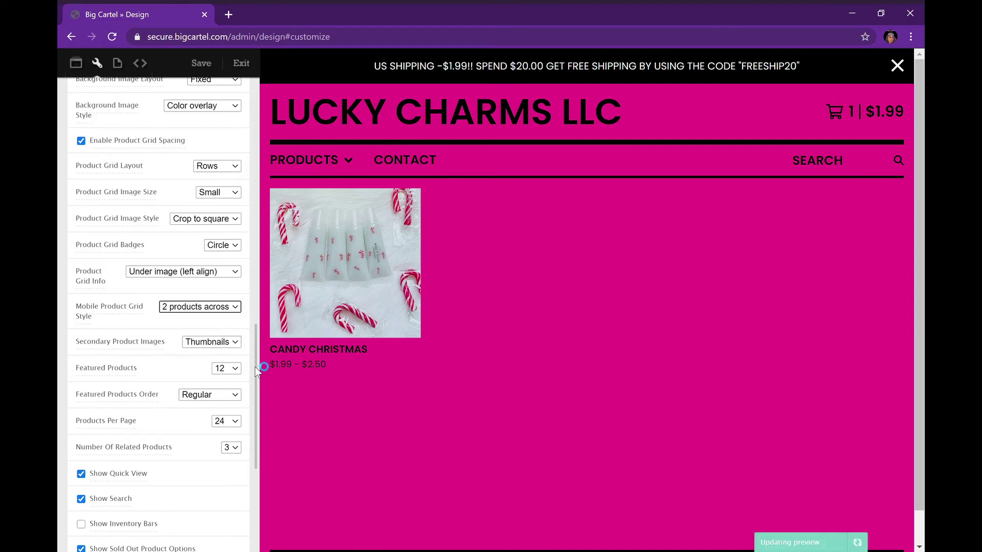
{"action": "scroll", "coordinate": [257, 358], "scroll_direction": "up", "scroll_amount": 1}
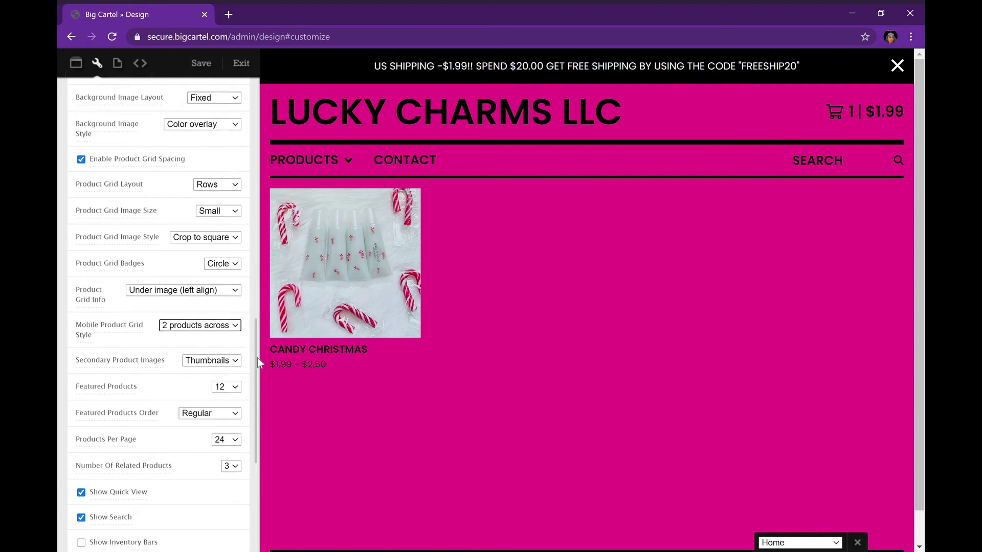
{"action": "scroll", "coordinate": [256, 355], "scroll_direction": "up", "scroll_amount": 2}
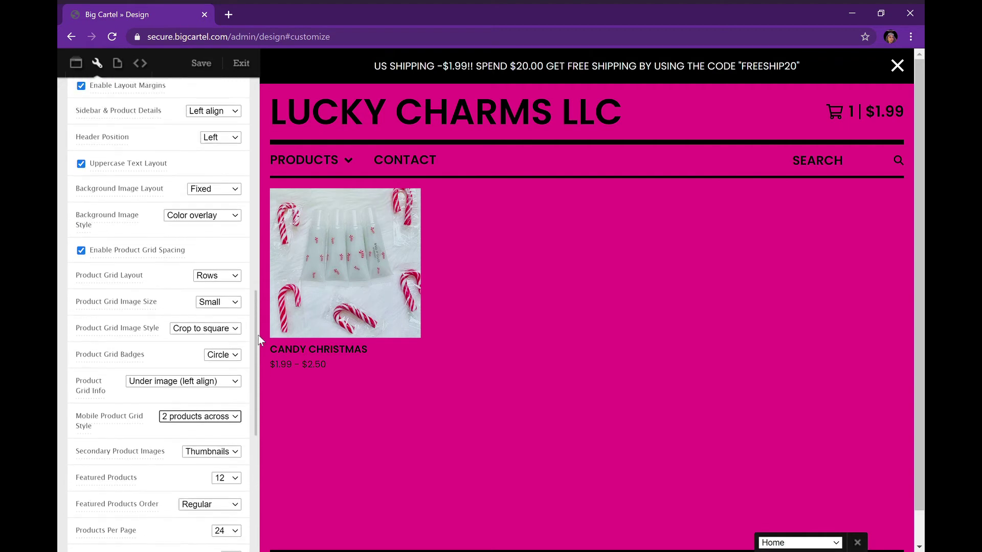
{"action": "scroll", "coordinate": [258, 339], "scroll_direction": "up", "scroll_amount": 1}
{"action": "mouse_move", "coordinate": [274, 289]}
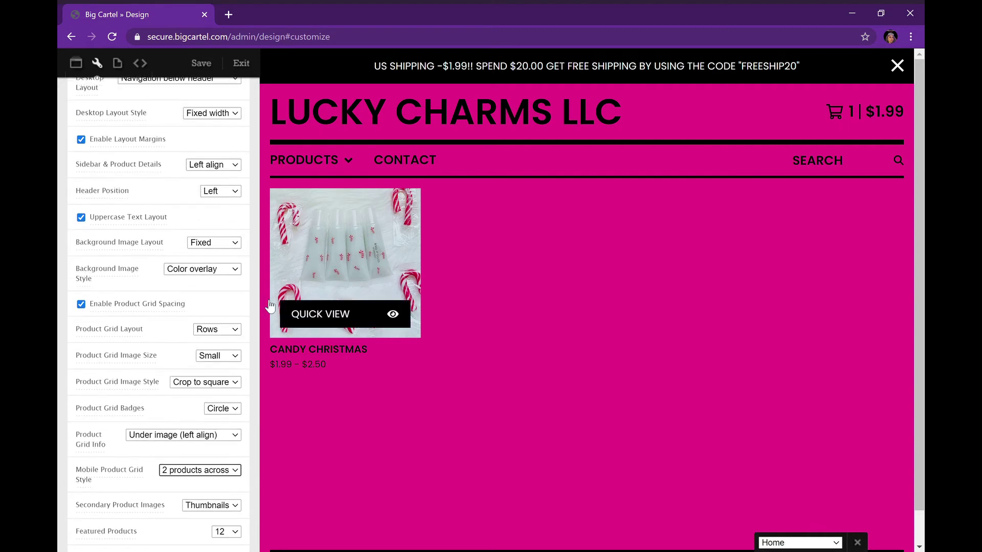
{"action": "scroll", "coordinate": [260, 271], "scroll_direction": "up", "scroll_amount": 5}
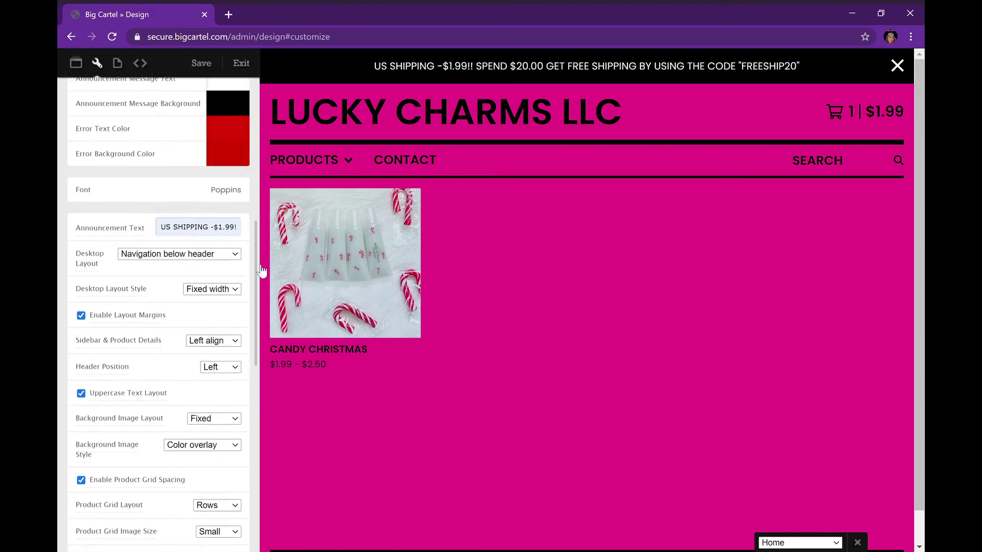
Switch the store font from Poppins to Impact.
{"action": "left_click", "coordinate": [225, 247]}
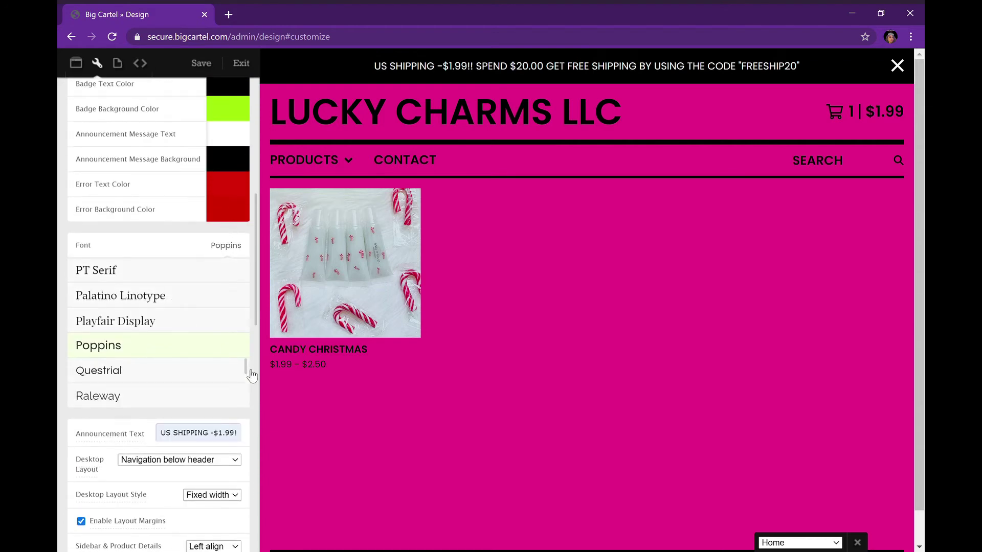
{"action": "scroll", "coordinate": [251, 372], "scroll_direction": "up", "scroll_amount": 1}
{"action": "left_click_drag", "start_coordinate": [251, 372], "coordinate": [247, 325]}
{"action": "left_click", "coordinate": [133, 321]}
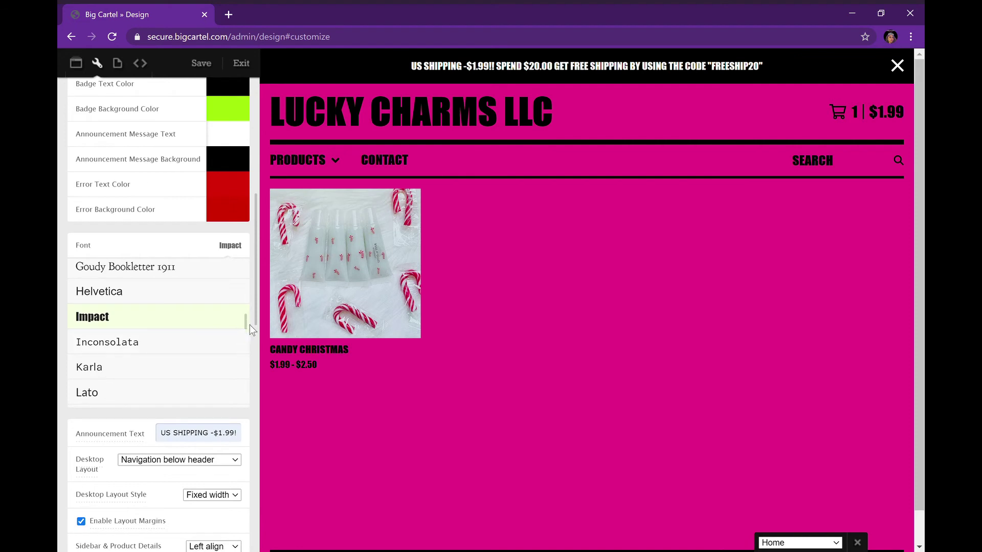
{"action": "scroll", "coordinate": [245, 307], "scroll_direction": "up", "scroll_amount": 2}
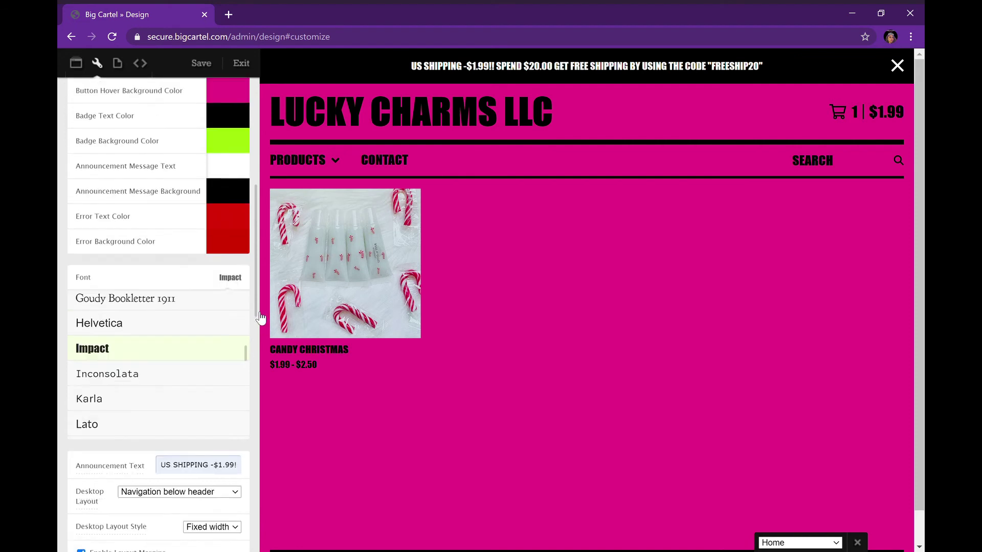
{"action": "scroll", "coordinate": [259, 201], "scroll_direction": "up", "scroll_amount": 7}
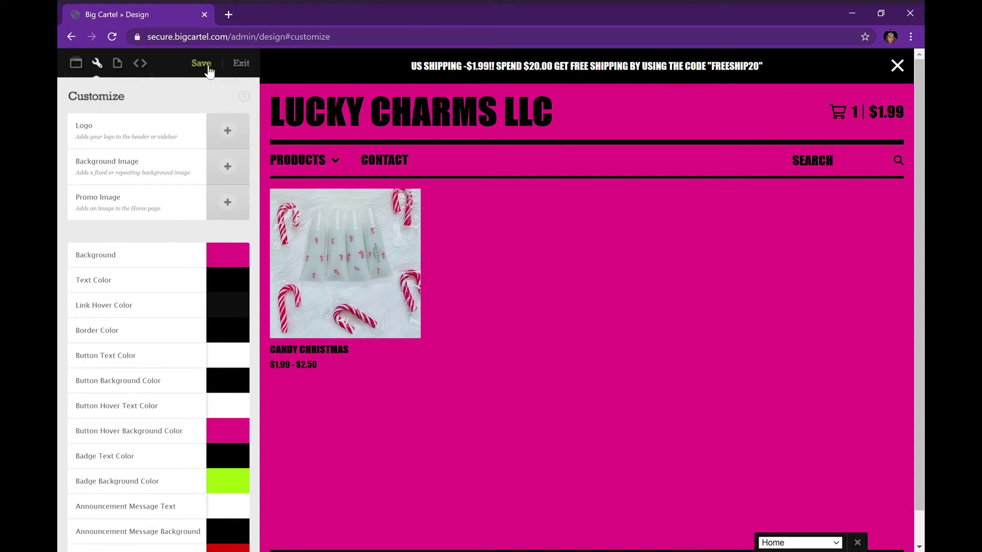
Add a new store page titled POLICIES.
{"action": "left_click", "coordinate": [121, 66]}
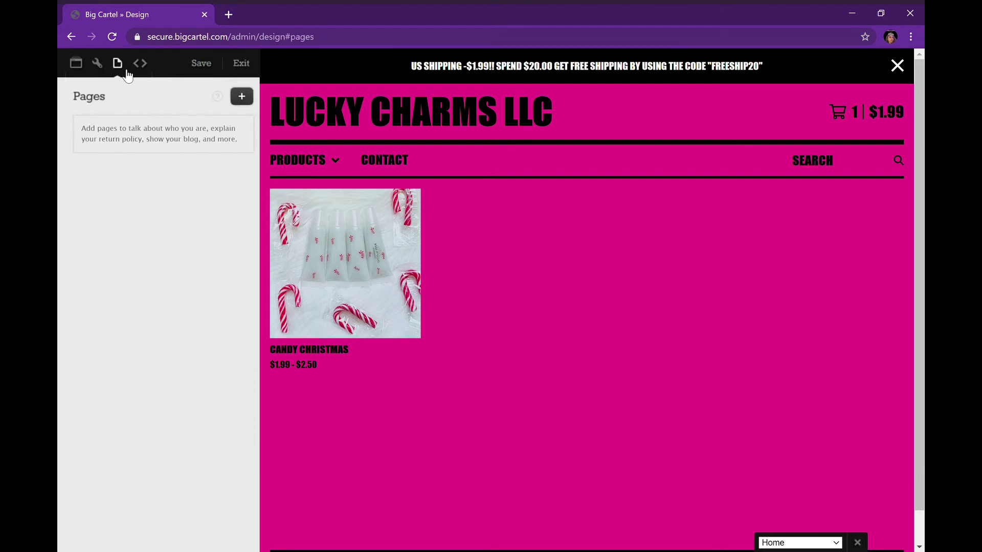
{"action": "left_click", "coordinate": [237, 97]}
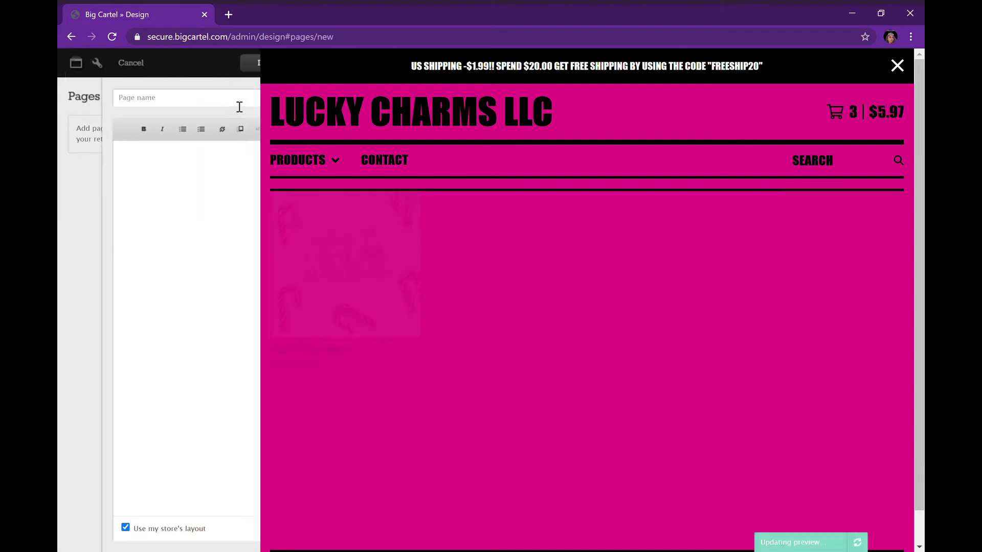
{"action": "type", "text": "POLICIES"}
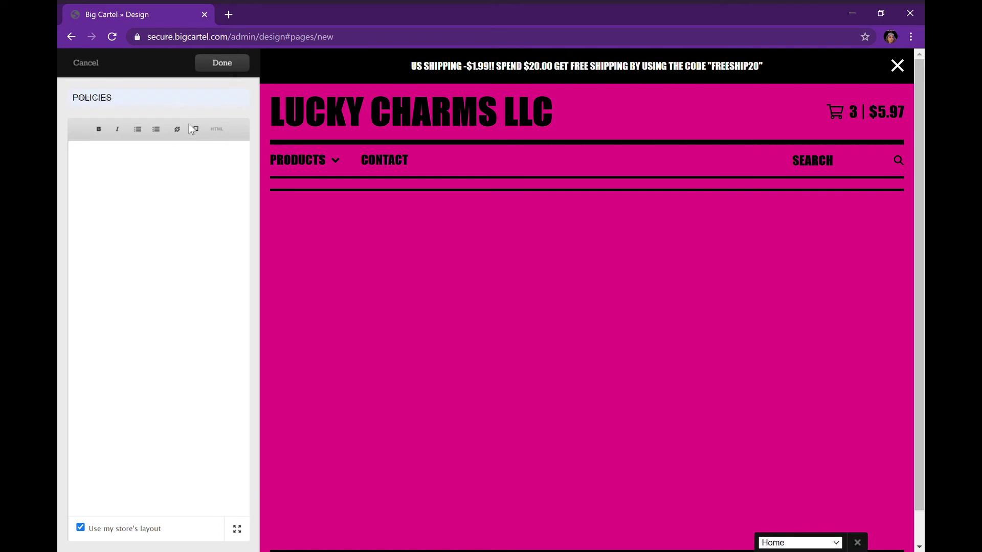
{"action": "left_click", "coordinate": [119, 175]}
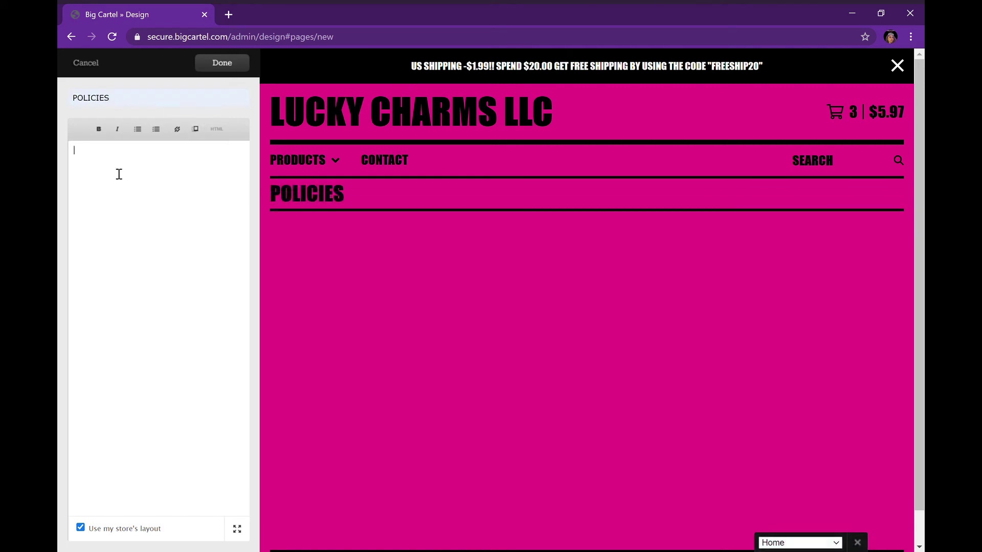
{"action": "left_click", "coordinate": [221, 66]}
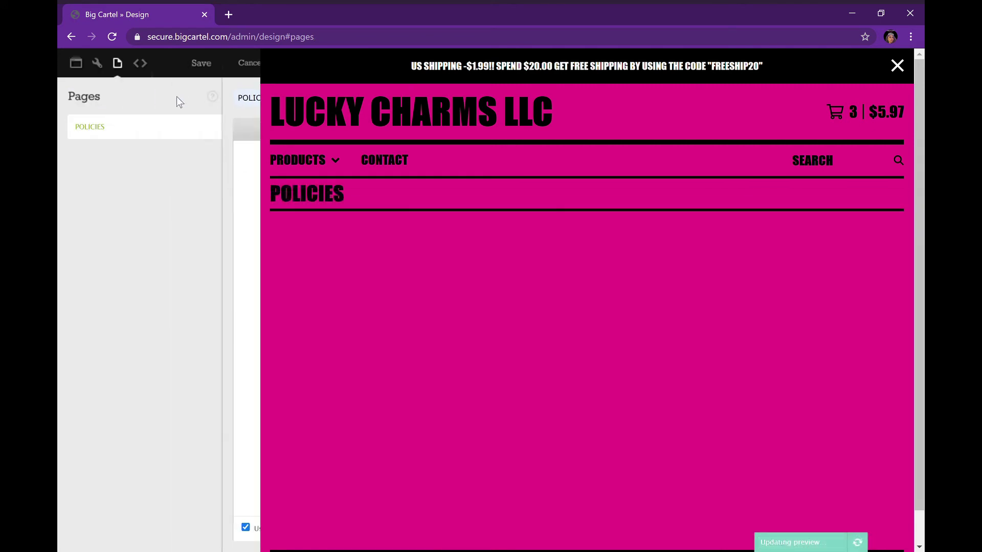
Add a 'Customer reviews' page and save the store design.
{"action": "left_click", "coordinate": [236, 97]}
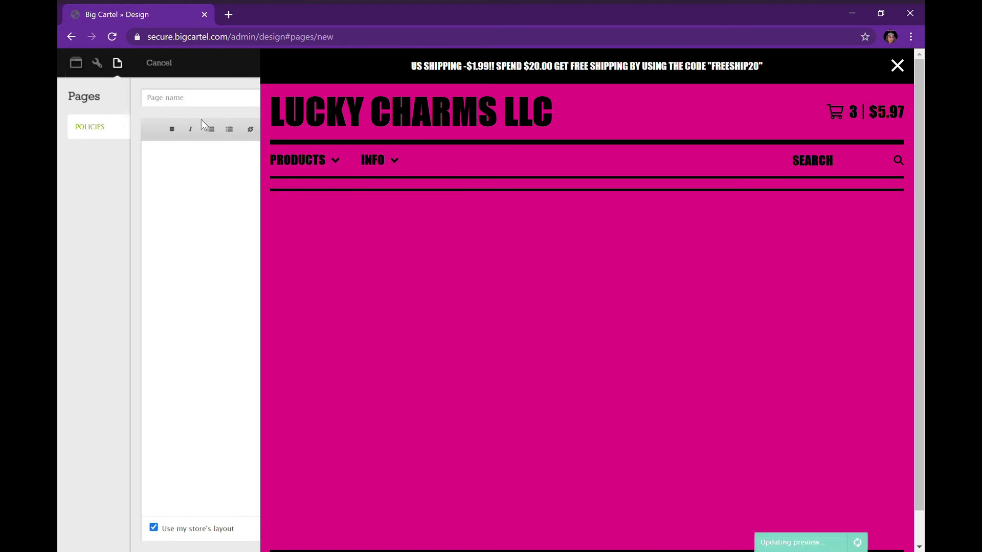
{"action": "type", "text": "Cu"}
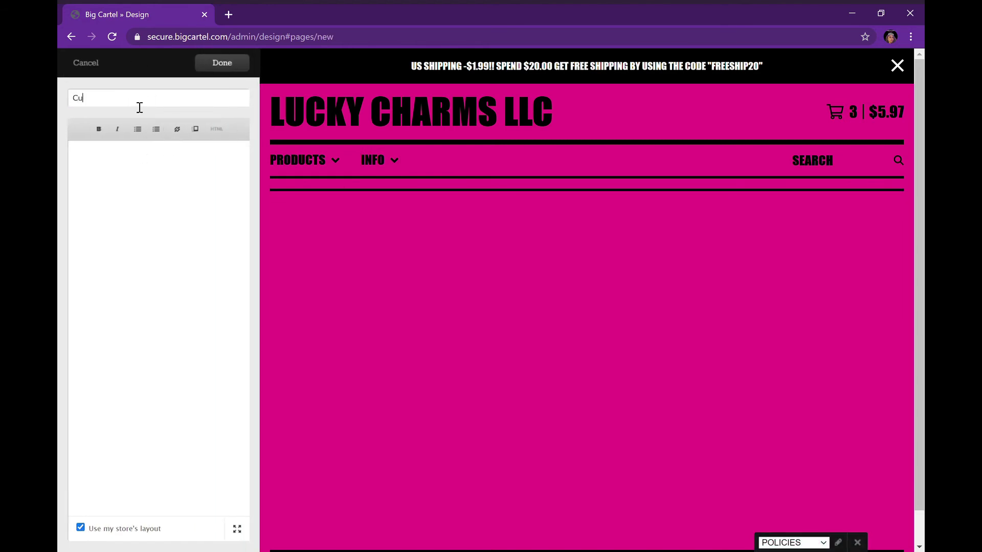
{"action": "type", "text": "stomer reviews"}
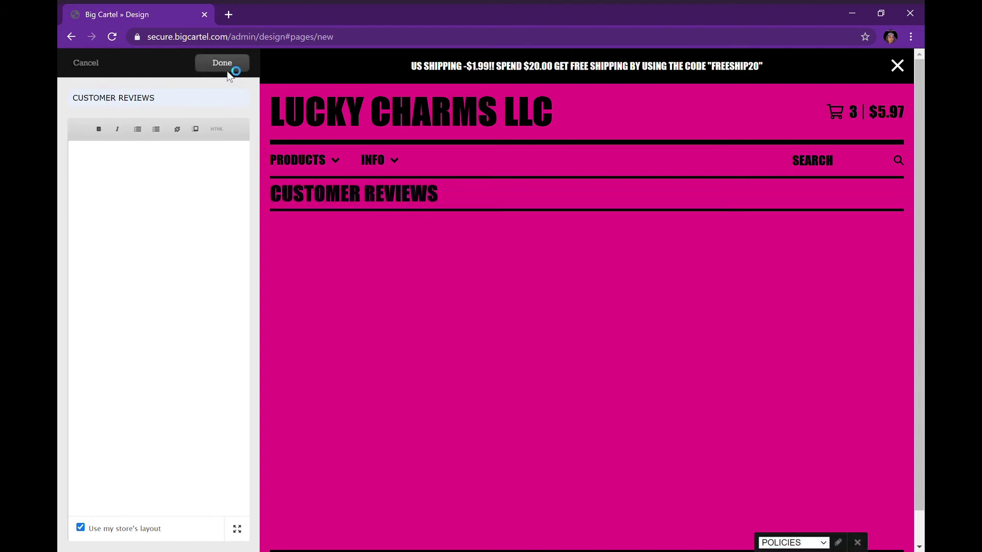
{"action": "left_click", "coordinate": [229, 74]}
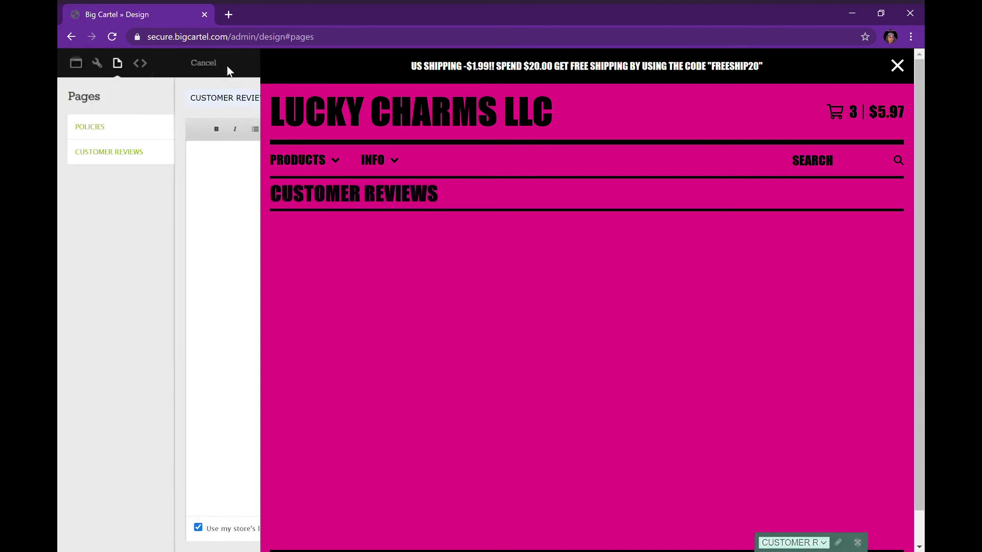
{"action": "left_click", "coordinate": [118, 137]}
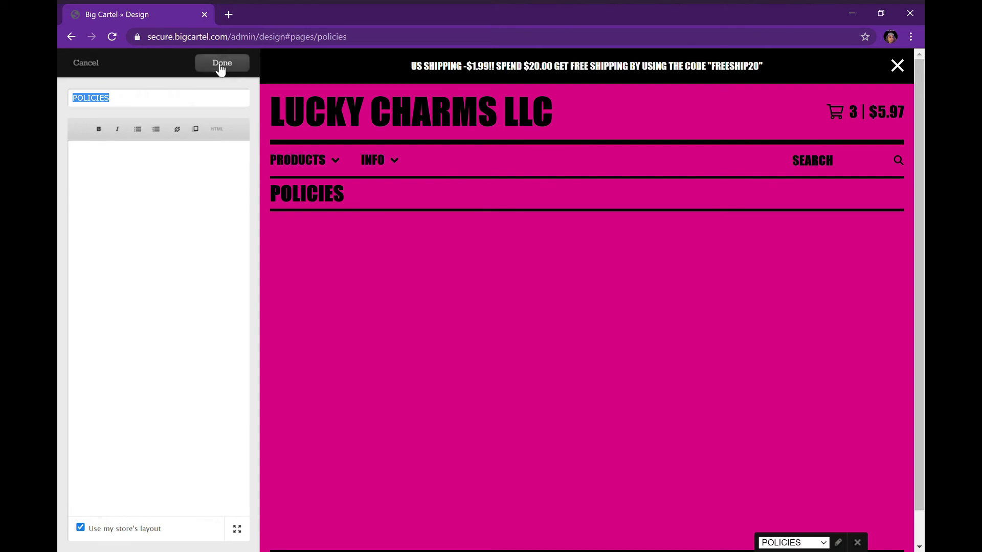
{"action": "left_click", "coordinate": [221, 66]}
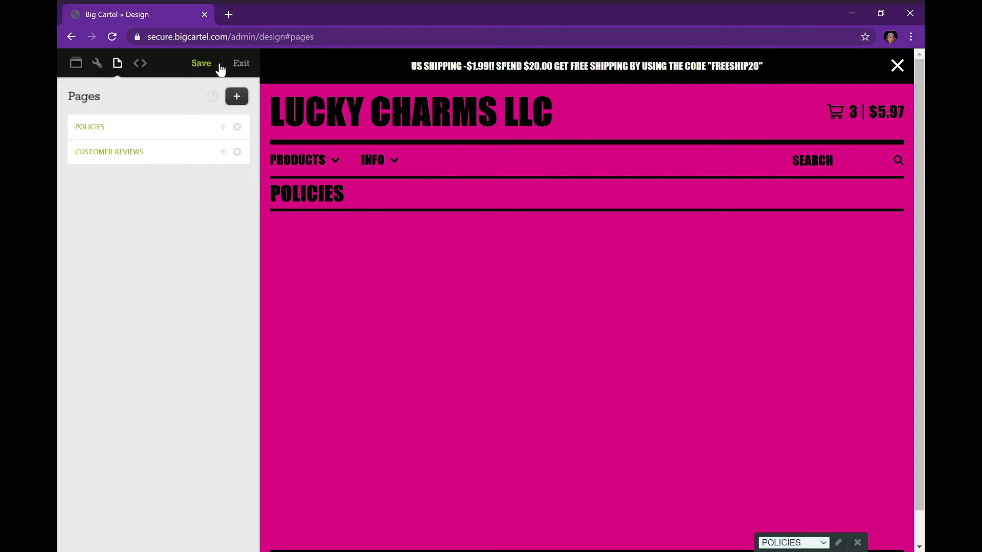
{"action": "left_click", "coordinate": [221, 69]}
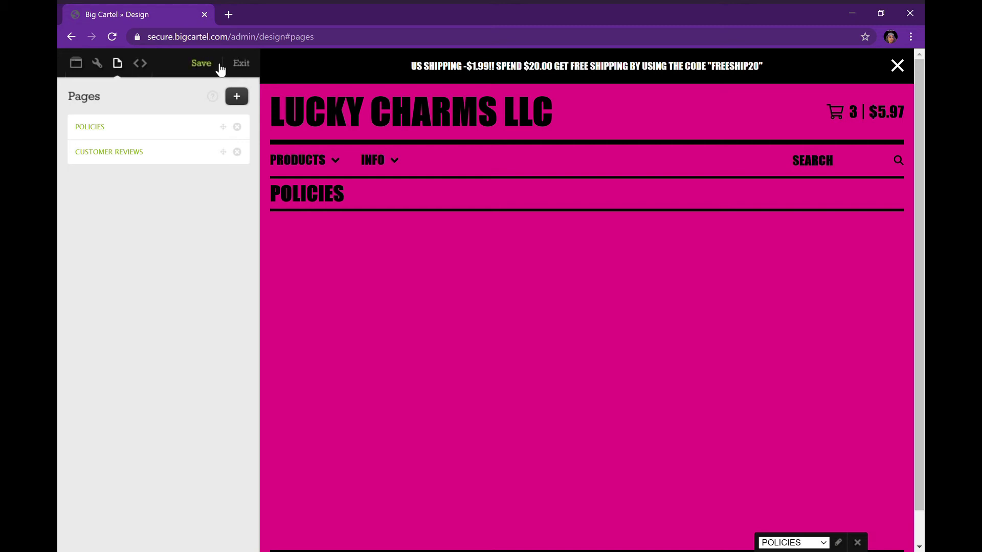
{"action": "left_click", "coordinate": [77, 65]}
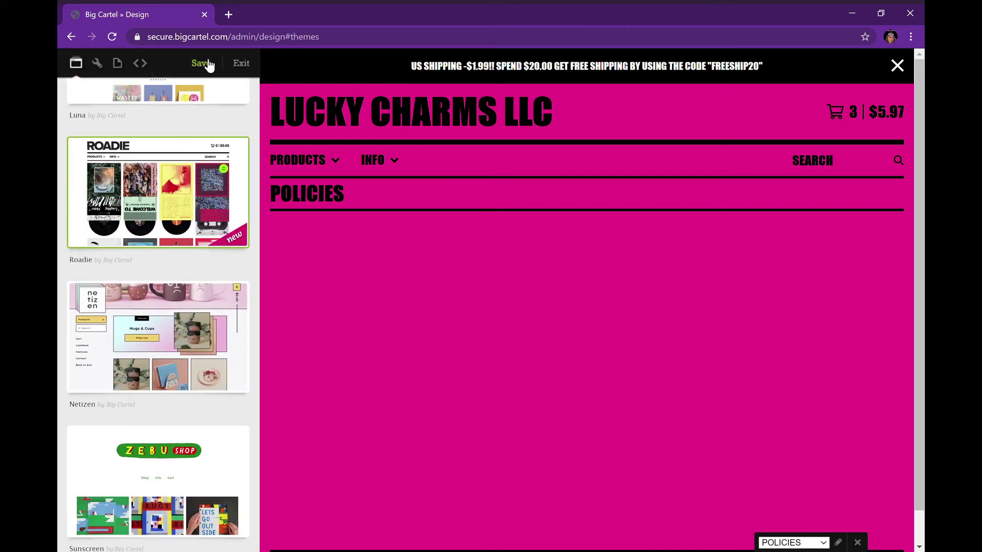
From the Account page, open the setup checklist's Add shop location item.
{"action": "left_click", "coordinate": [243, 63]}
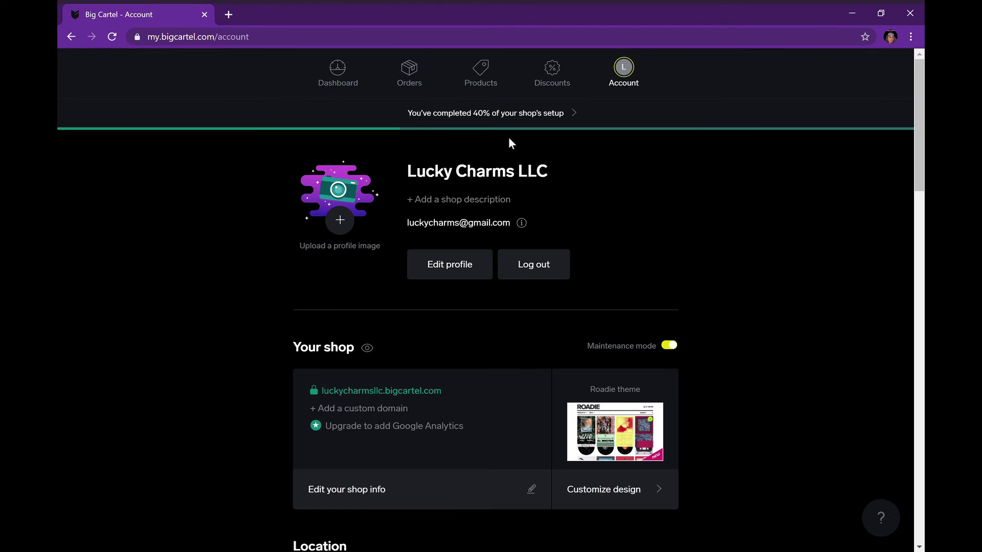
{"action": "left_click", "coordinate": [522, 115]}
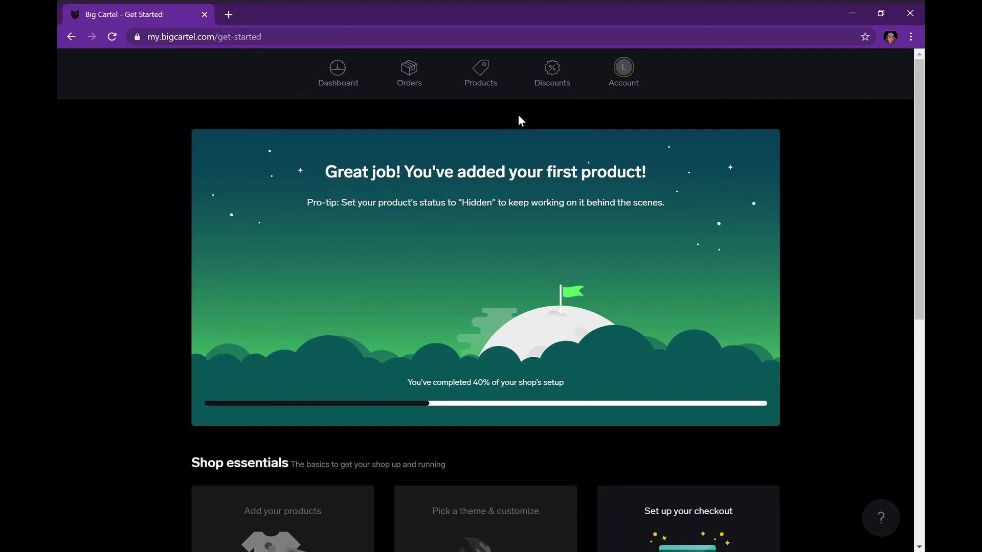
{"action": "scroll", "coordinate": [519, 120], "scroll_direction": "down", "scroll_amount": 3}
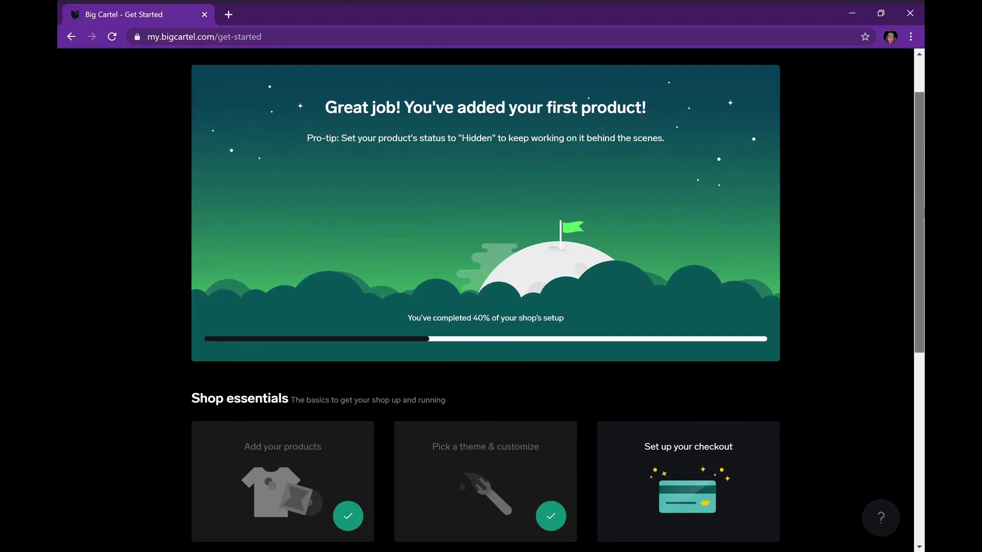
{"action": "scroll", "coordinate": [695, 307], "scroll_direction": "down", "scroll_amount": 2}
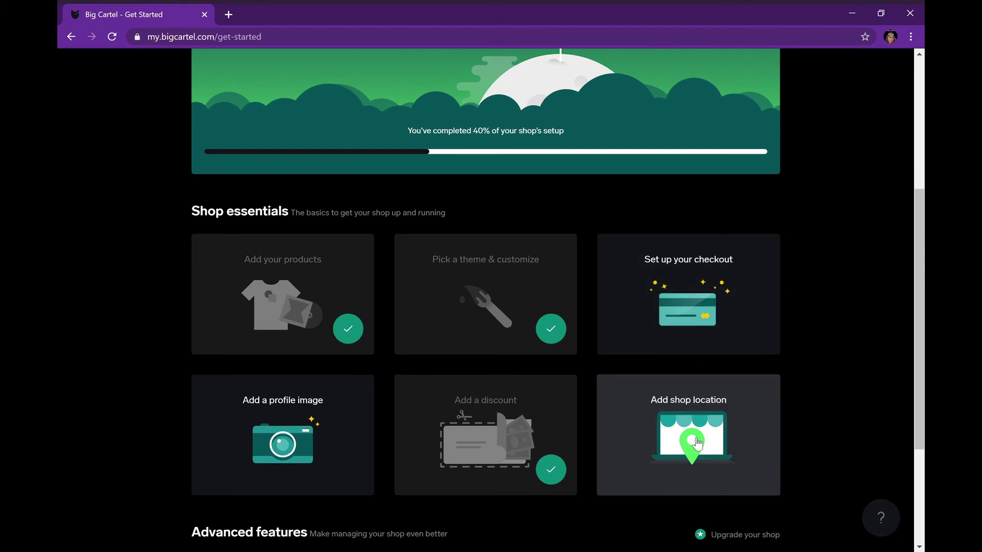
{"action": "left_click", "coordinate": [694, 443]}
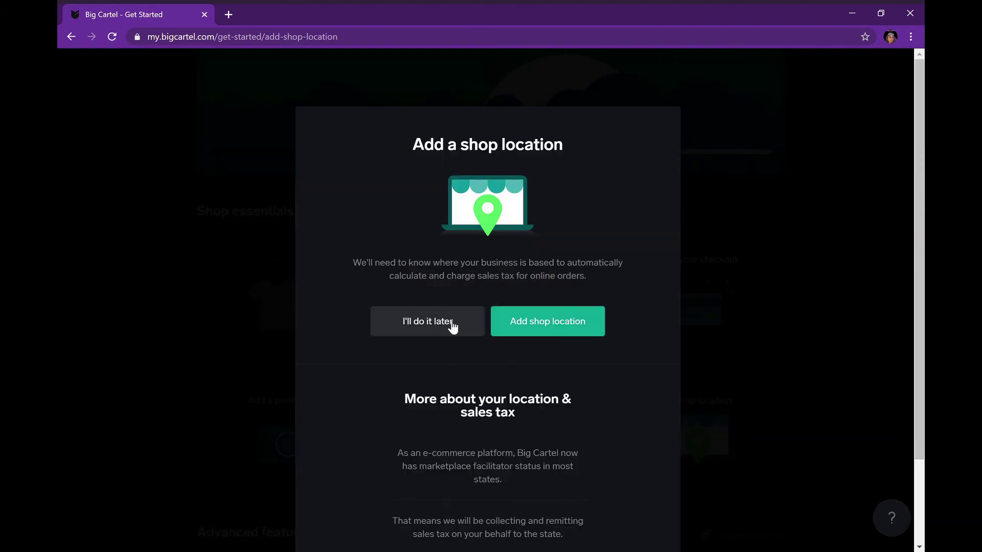
Enter the shop's street address and zip code, verify it, and save the location.
{"action": "left_click", "coordinate": [530, 323]}
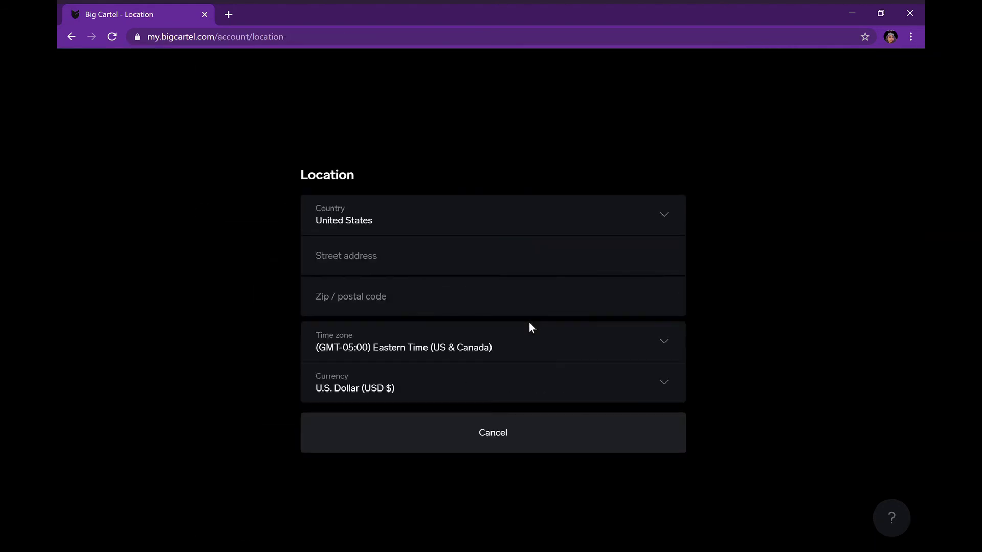
{"action": "left_click", "coordinate": [478, 271]}
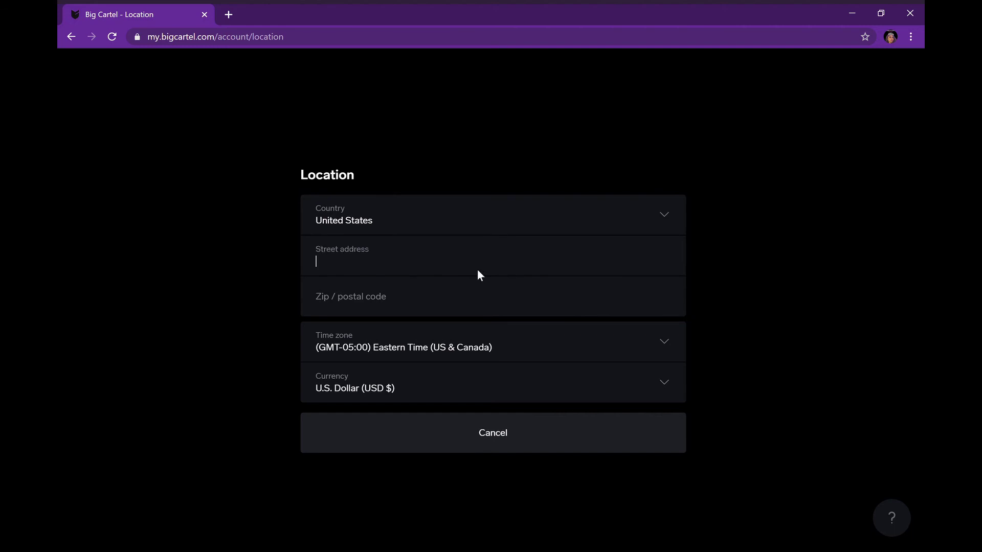
{"action": "left_click", "coordinate": [389, 279]}
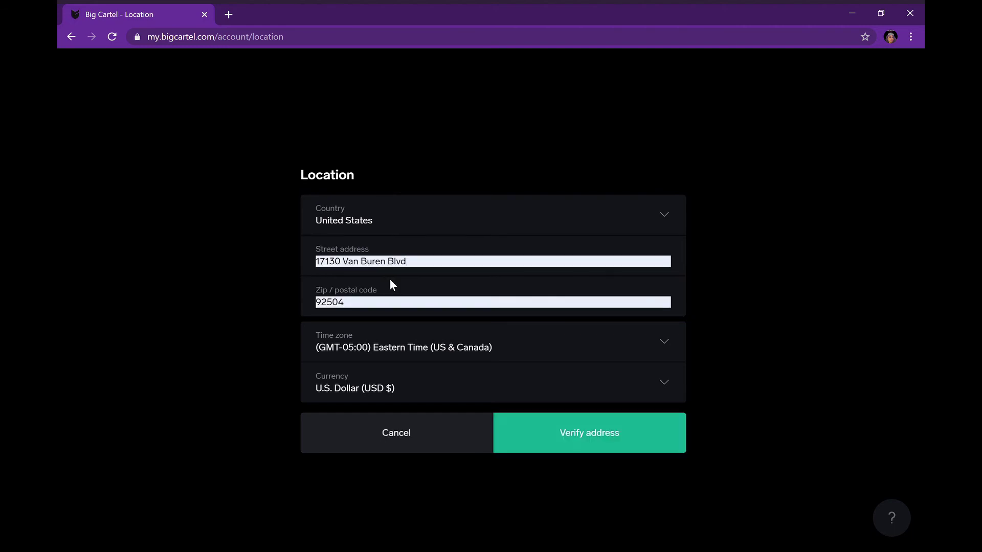
{"action": "left_click", "coordinate": [562, 440]}
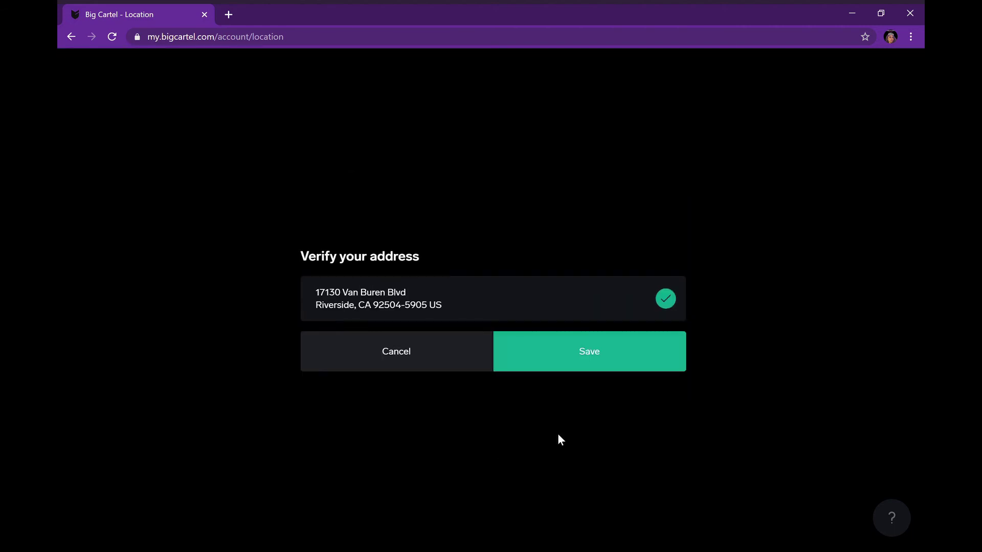
{"action": "left_click", "coordinate": [579, 371]}
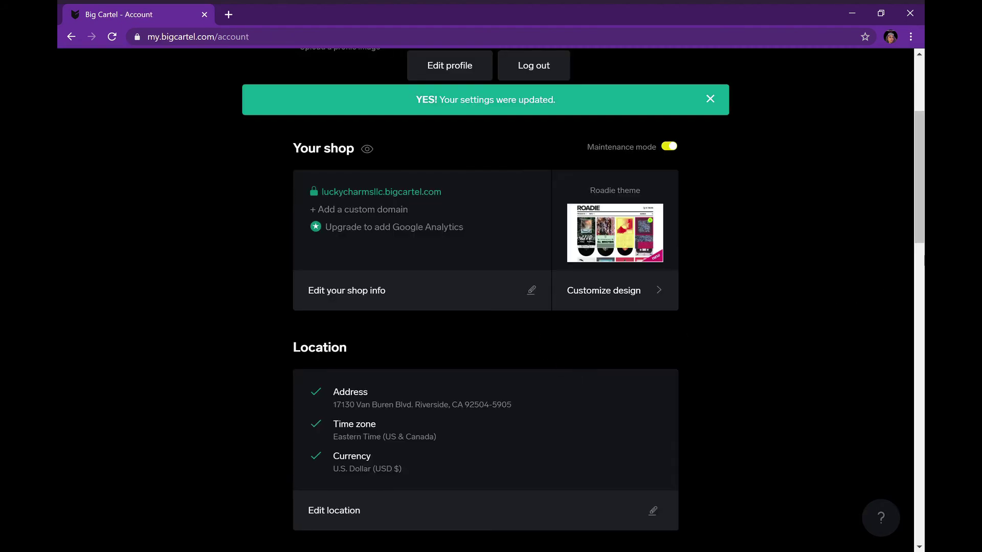
Review the product list, then toggle Maintenance mode off on the Account page.
{"action": "scroll", "coordinate": [486, 302], "scroll_direction": "down", "scroll_amount": 1}
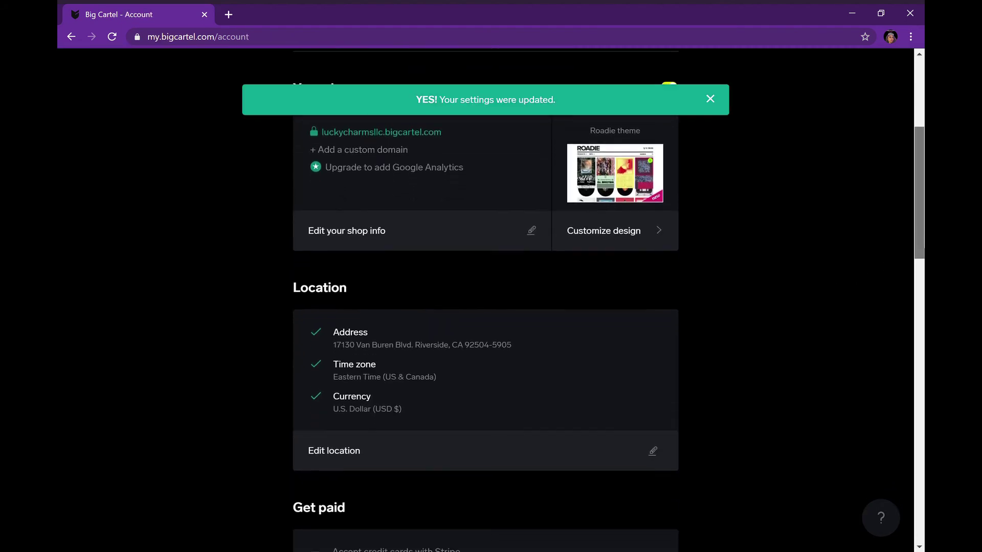
{"action": "scroll", "coordinate": [486, 302], "scroll_direction": "down", "scroll_amount": 9}
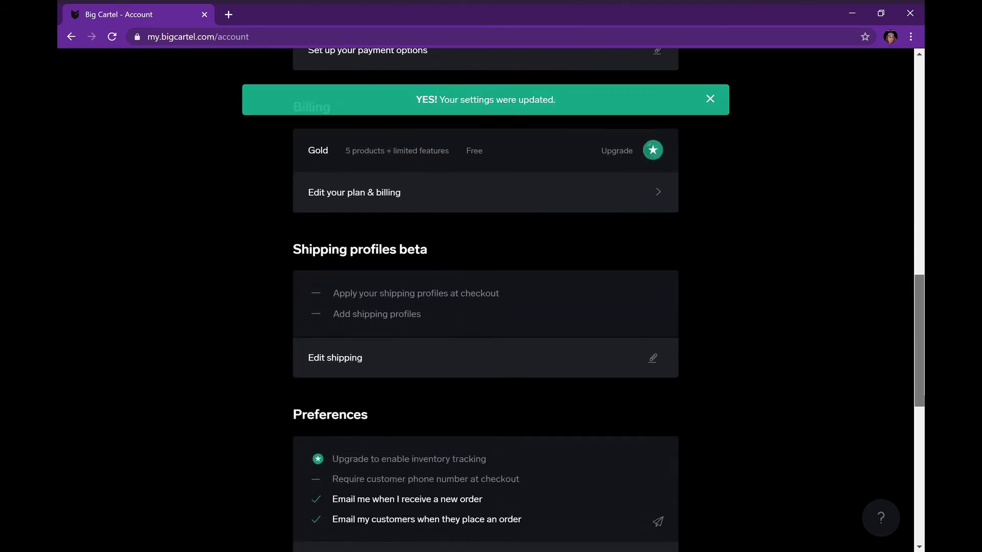
{"action": "scroll", "coordinate": [920, 504], "scroll_direction": "down", "scroll_amount": 7}
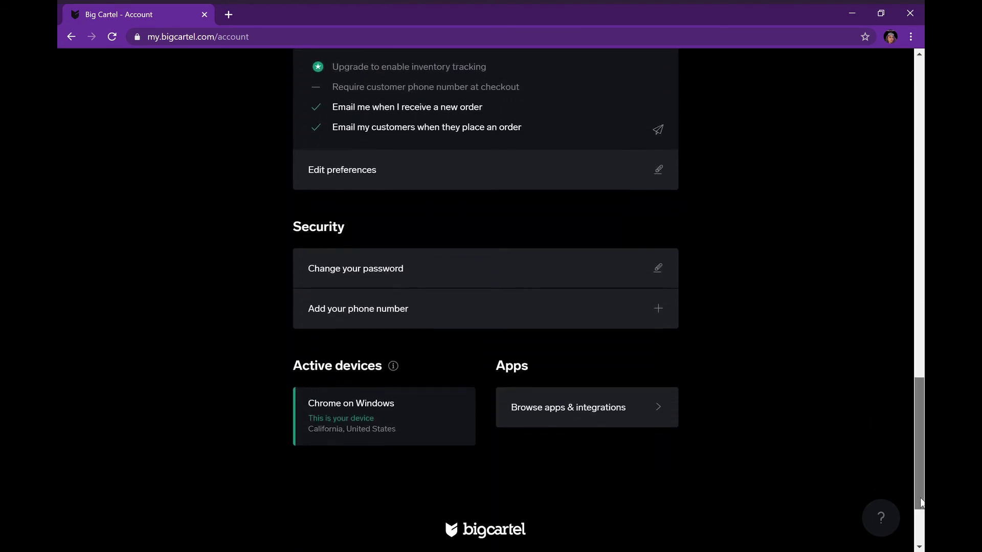
{"action": "left_click_drag", "start_coordinate": [920, 503], "coordinate": [917, 173]}
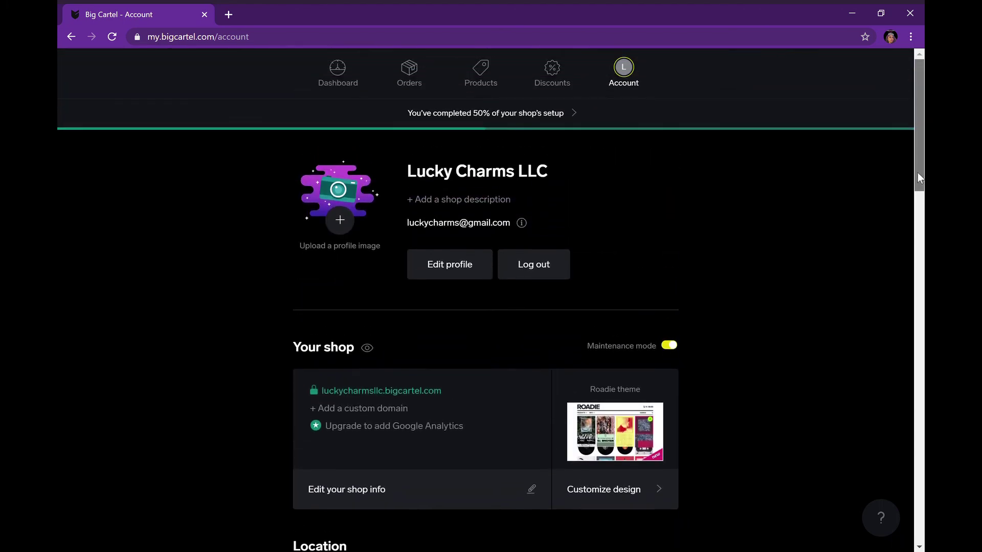
{"action": "left_click", "coordinate": [483, 70]}
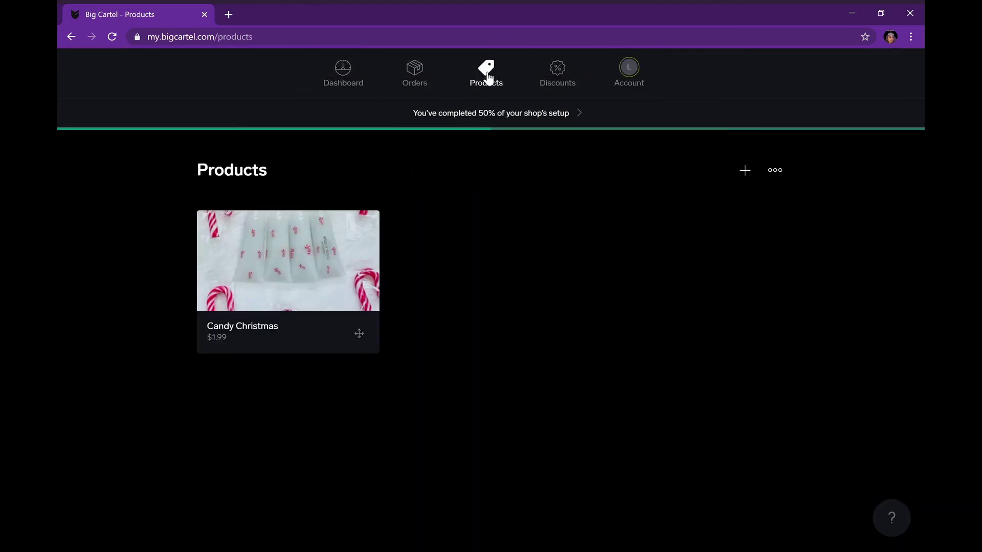
{"action": "left_click", "coordinate": [625, 86]}
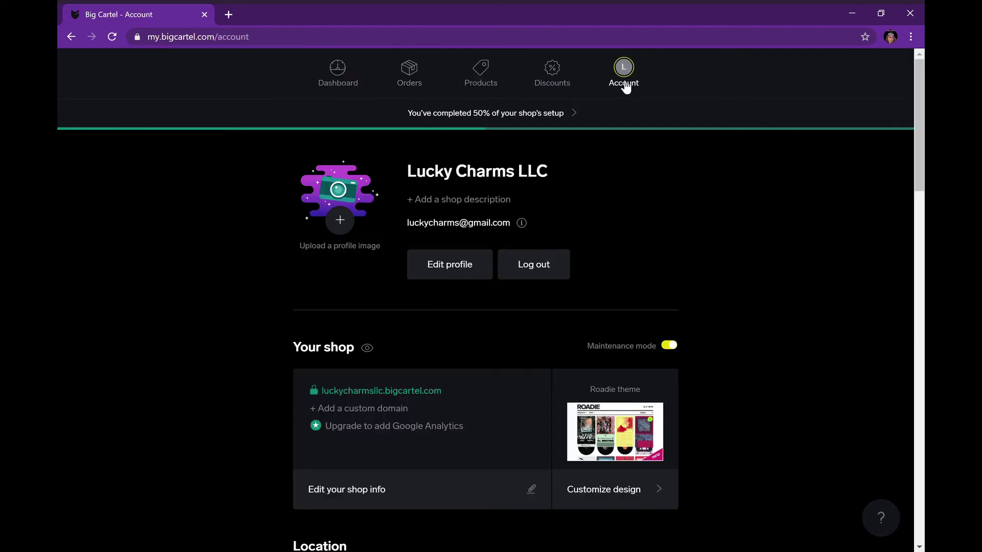
{"action": "left_click", "coordinate": [673, 346]}
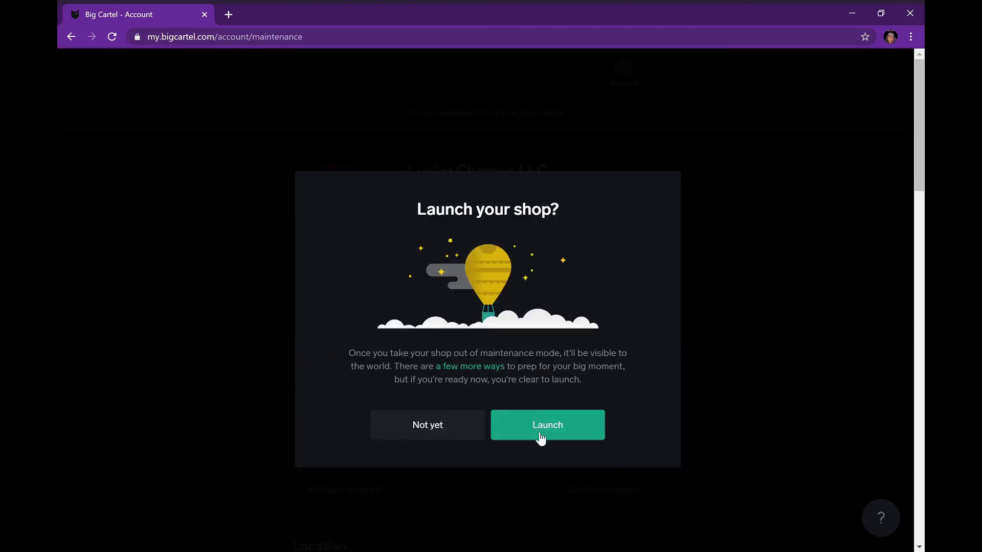
Confirm Launch, dismiss the congratulations dialog, and return to the Account page.
{"action": "left_click", "coordinate": [540, 436]}
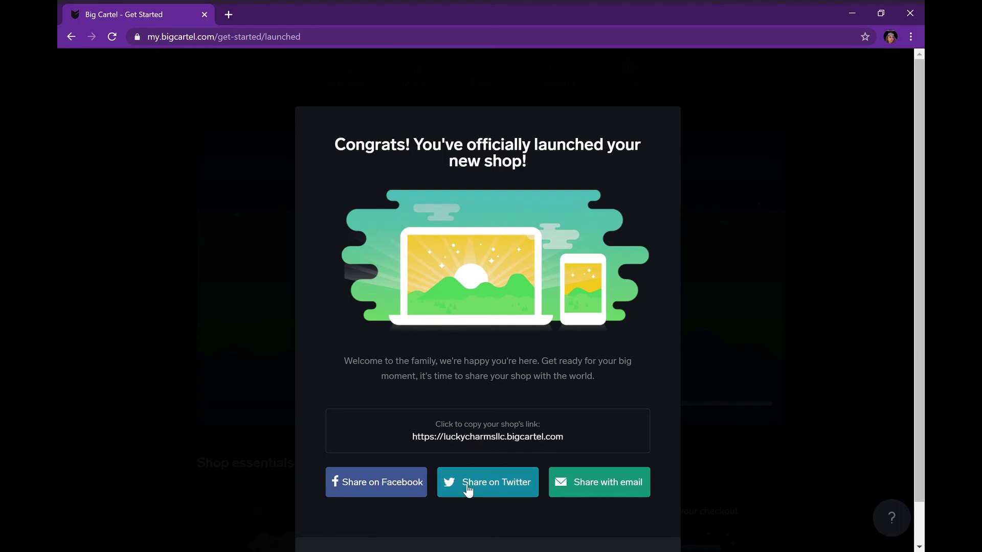
{"action": "scroll", "coordinate": [885, 346], "scroll_direction": "down", "scroll_amount": 1}
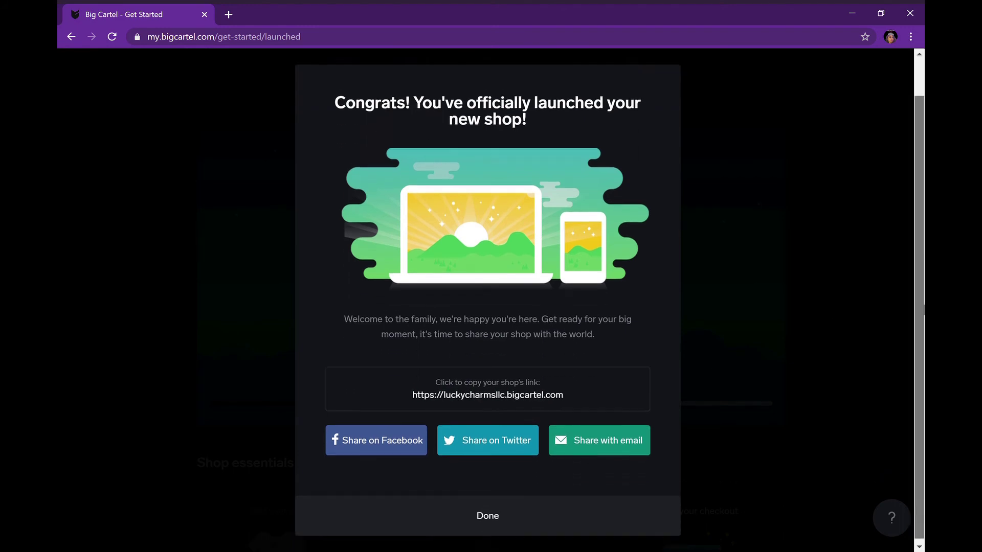
{"action": "left_click", "coordinate": [480, 511]}
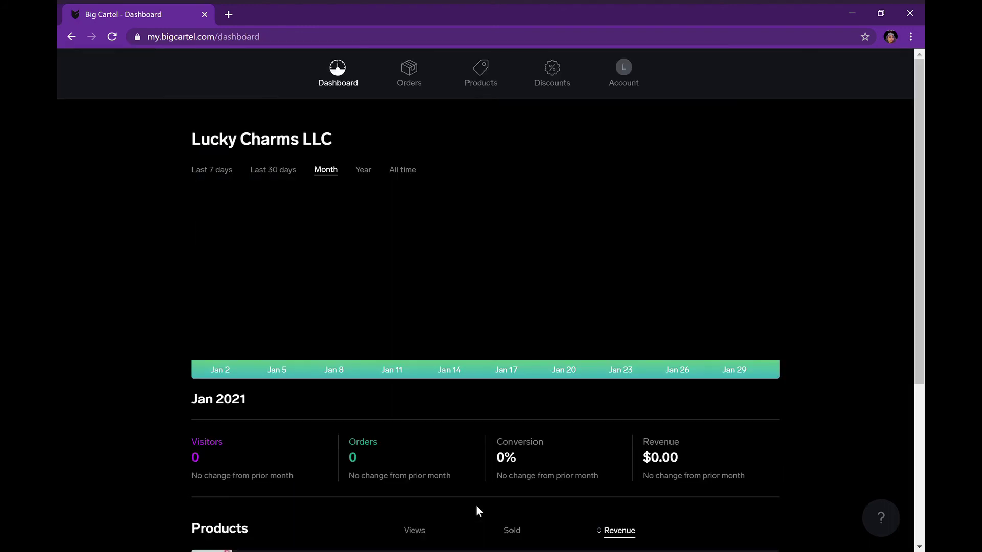
{"action": "left_click", "coordinate": [620, 74]}
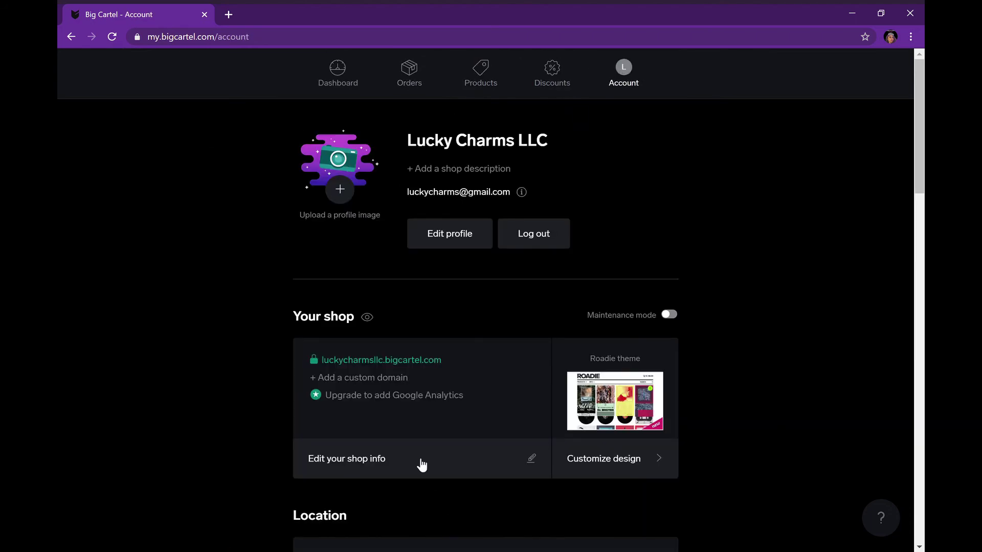
Open the live storefront and go to the Candy Christmas lip gloss product.
{"action": "left_click", "coordinate": [423, 361]}
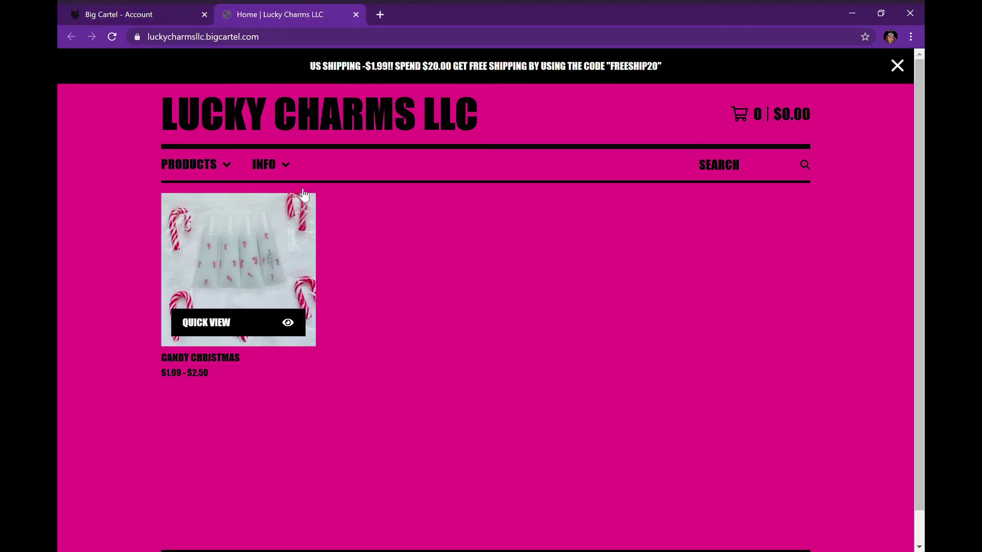
{"action": "mouse_move", "coordinate": [219, 176]}
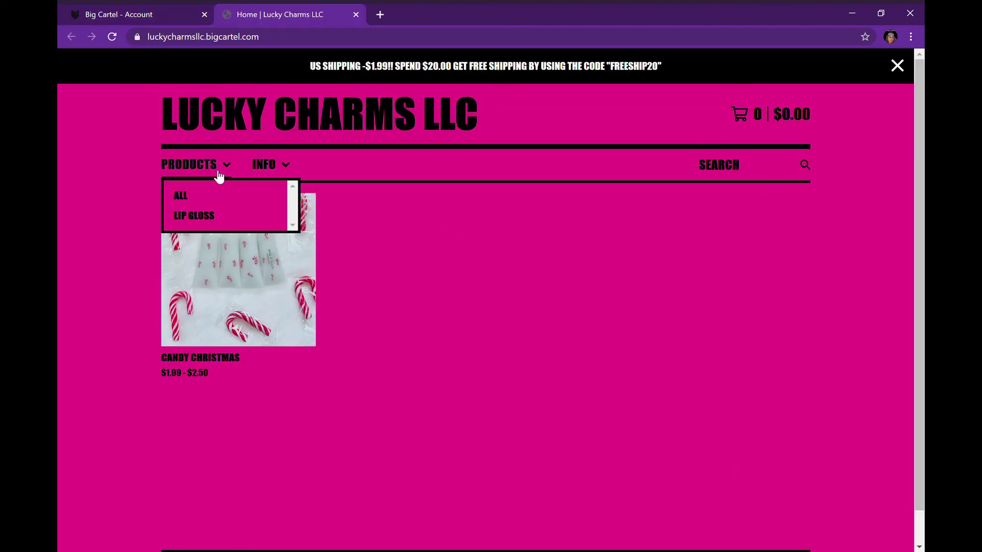
{"action": "left_click", "coordinate": [207, 216]}
{"action": "left_click", "coordinate": [264, 326]}
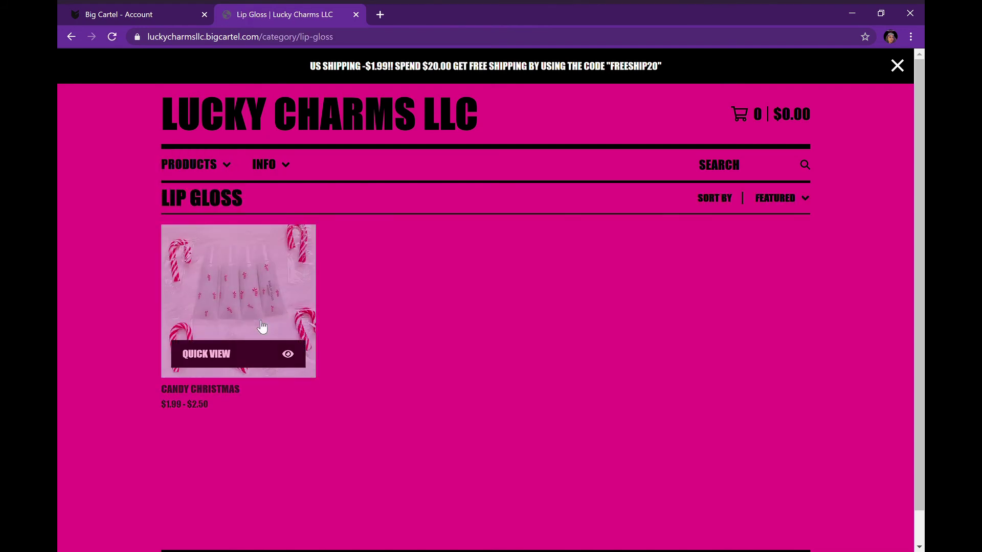
Add 3 Wand Tube Candy Christmas glosses to the cart and view the cart.
{"action": "scroll", "coordinate": [747, 324], "scroll_direction": "down", "scroll_amount": 3}
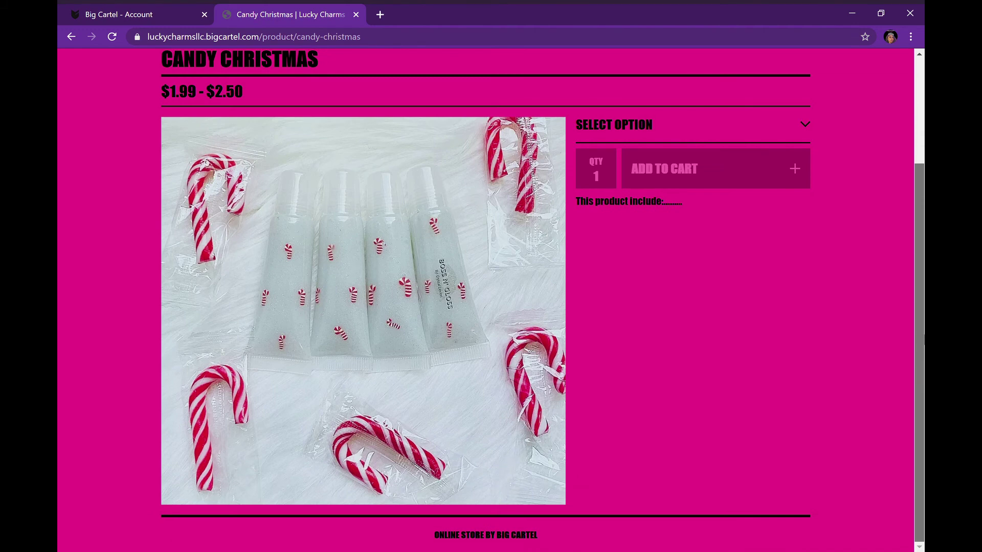
{"action": "scroll", "coordinate": [903, 235], "scroll_direction": "up", "scroll_amount": 3}
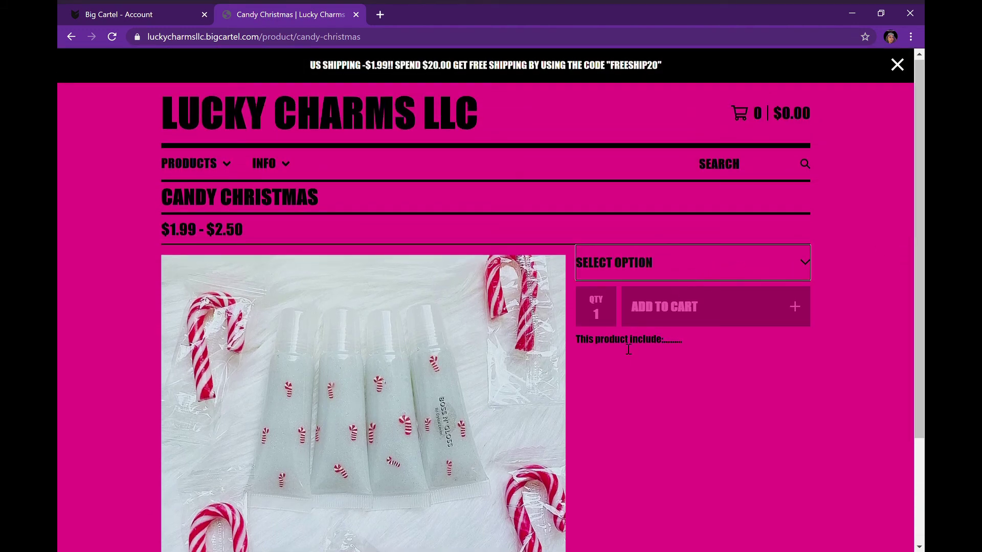
{"action": "left_click", "coordinate": [627, 311]}
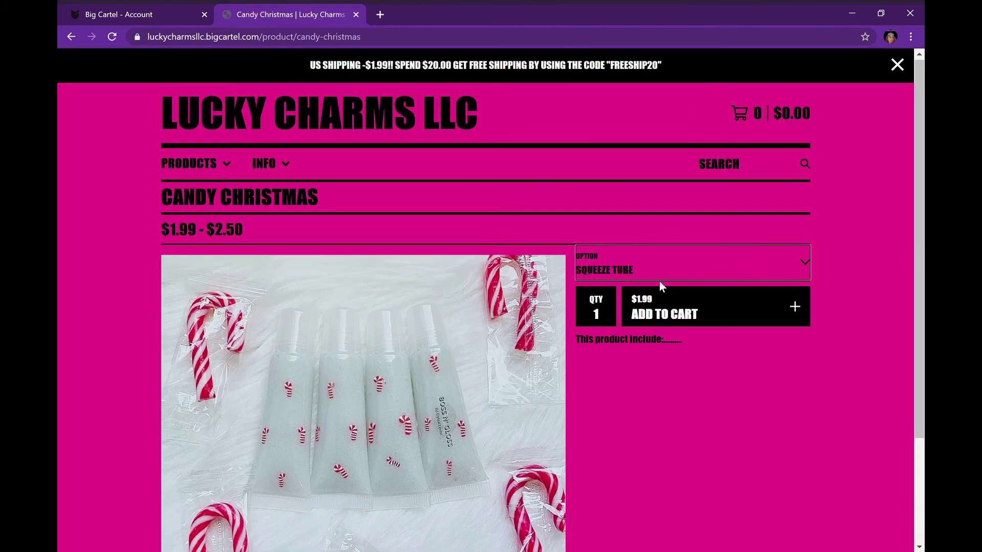
{"action": "key", "text": "Down"}
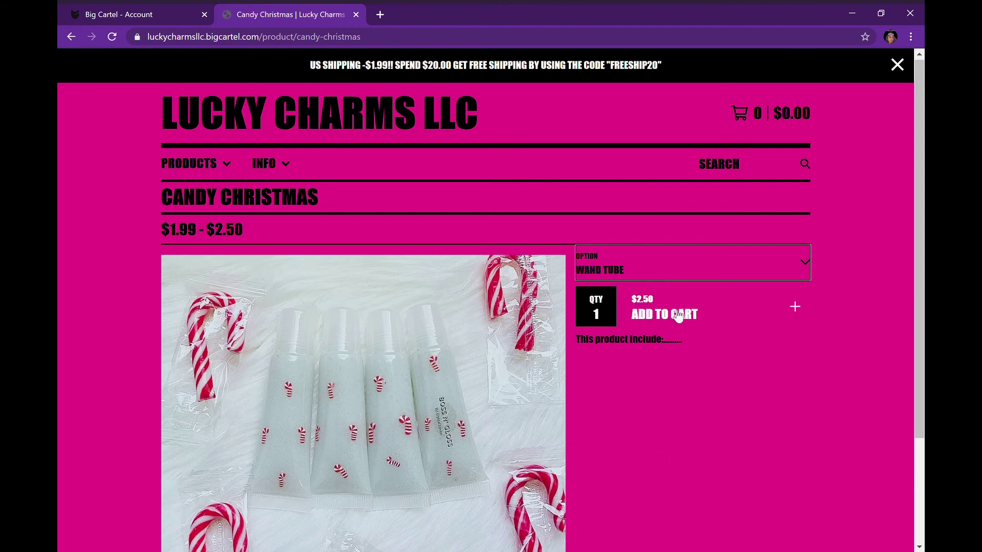
{"action": "left_click", "coordinate": [609, 320]}
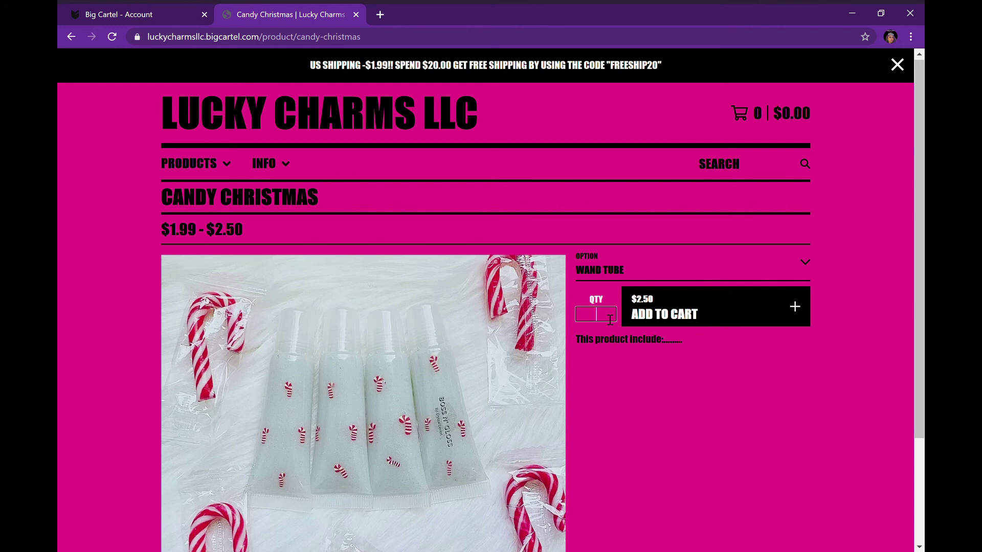
{"action": "type", "text": "3"}
{"action": "left_click", "coordinate": [725, 314]}
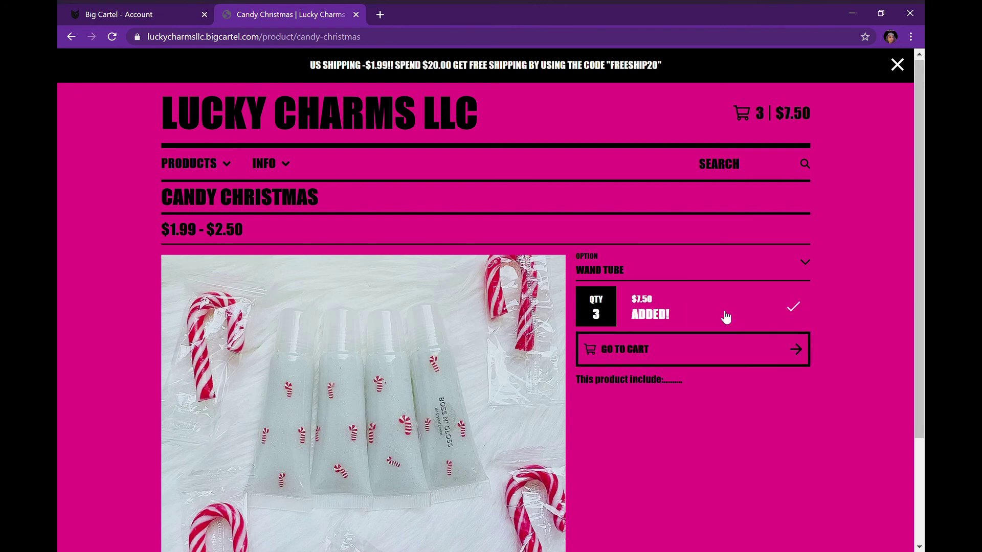
{"action": "left_click", "coordinate": [731, 357]}
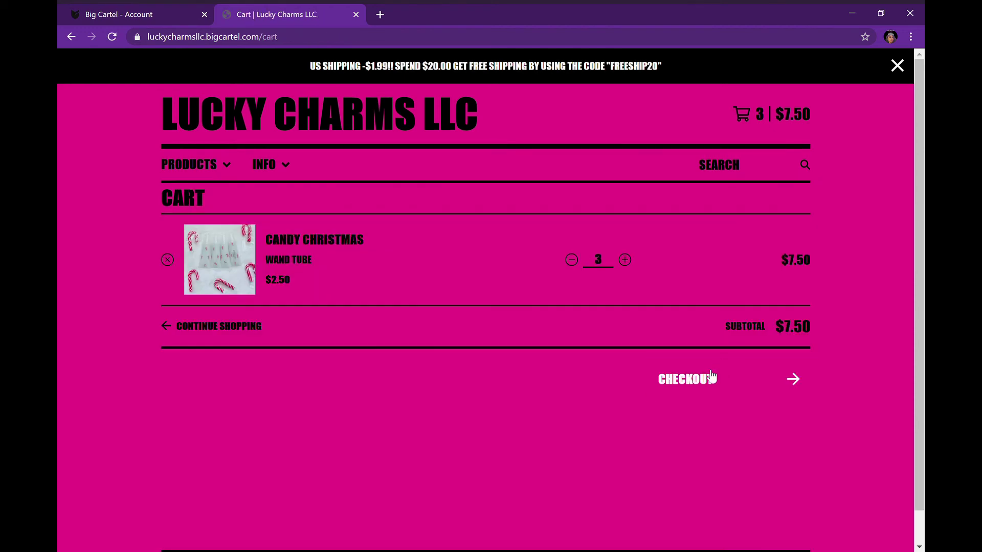
Visit the storefront's Policies, Customer Reviews and Contact pages from the INFO menu.
{"action": "left_click", "coordinate": [366, 112]}
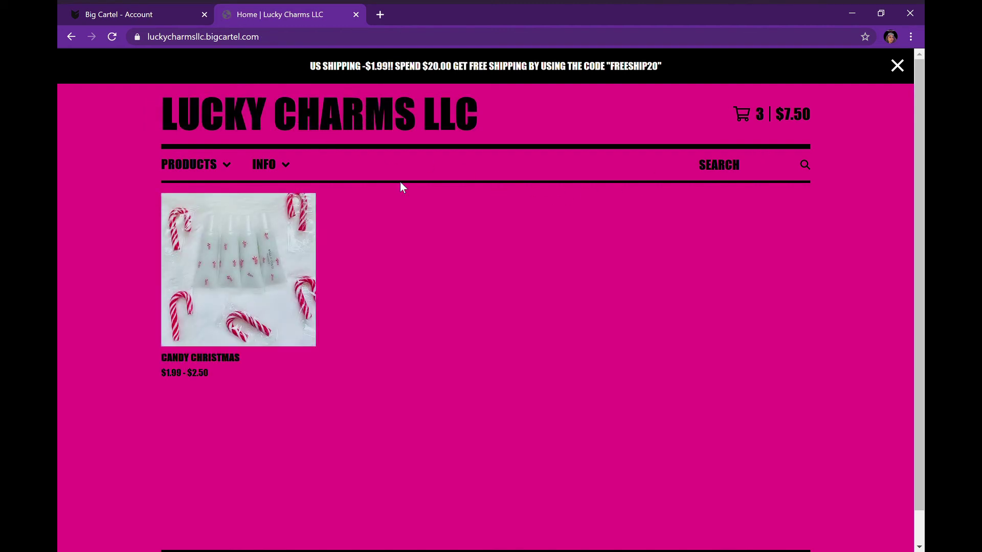
{"action": "left_click", "coordinate": [283, 165]}
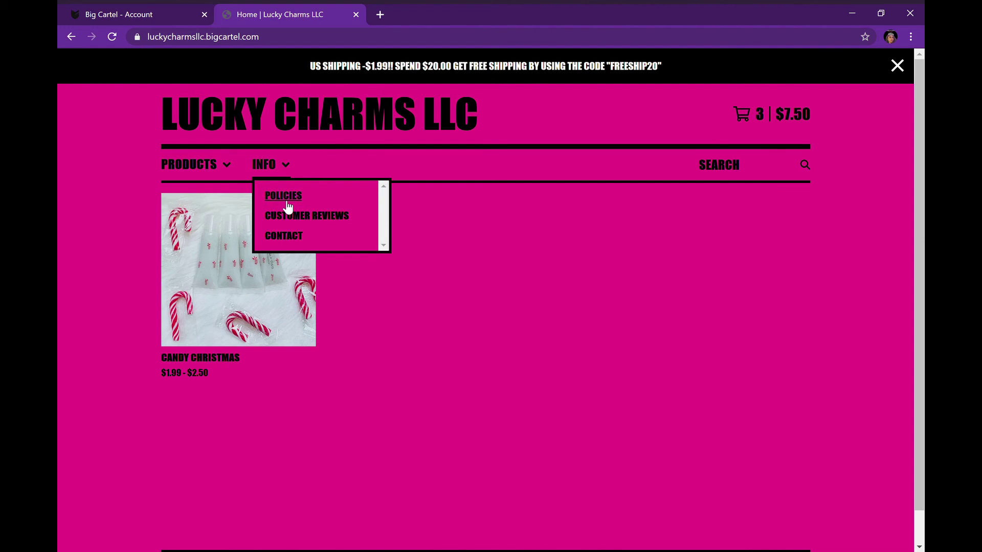
{"action": "left_click", "coordinate": [284, 200]}
{"action": "left_click", "coordinate": [285, 166]}
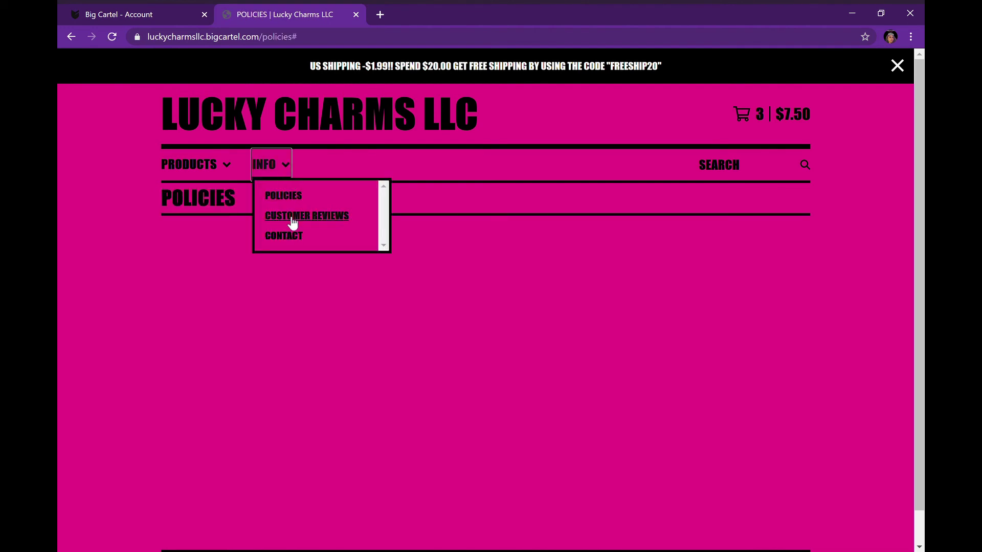
{"action": "left_click", "coordinate": [289, 216]}
{"action": "left_click", "coordinate": [283, 167]}
{"action": "left_click", "coordinate": [286, 236]}
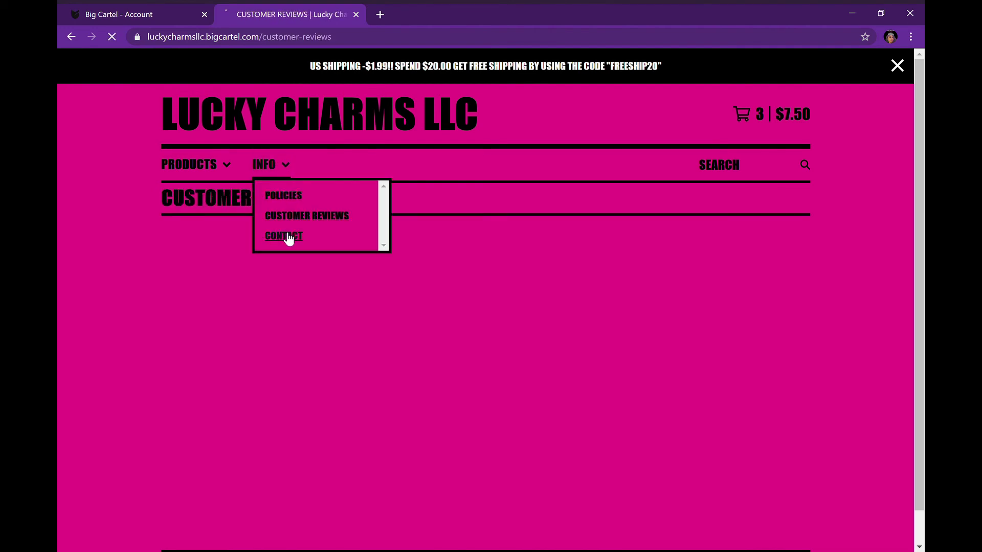
Try the Contact form's name field, return to the storefront home, and close the storefront tab.
{"action": "left_click", "coordinate": [244, 251]}
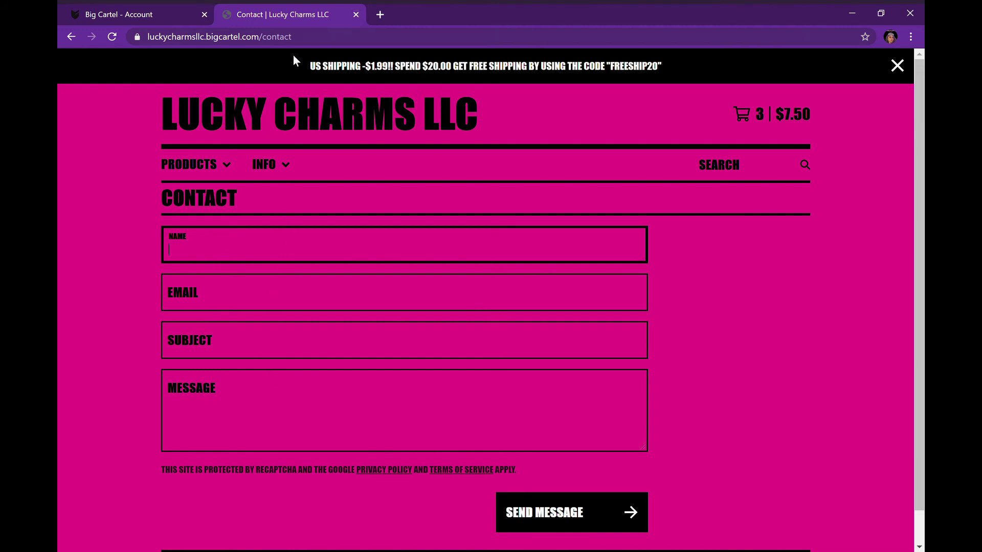
{"action": "left_click", "coordinate": [287, 110]}
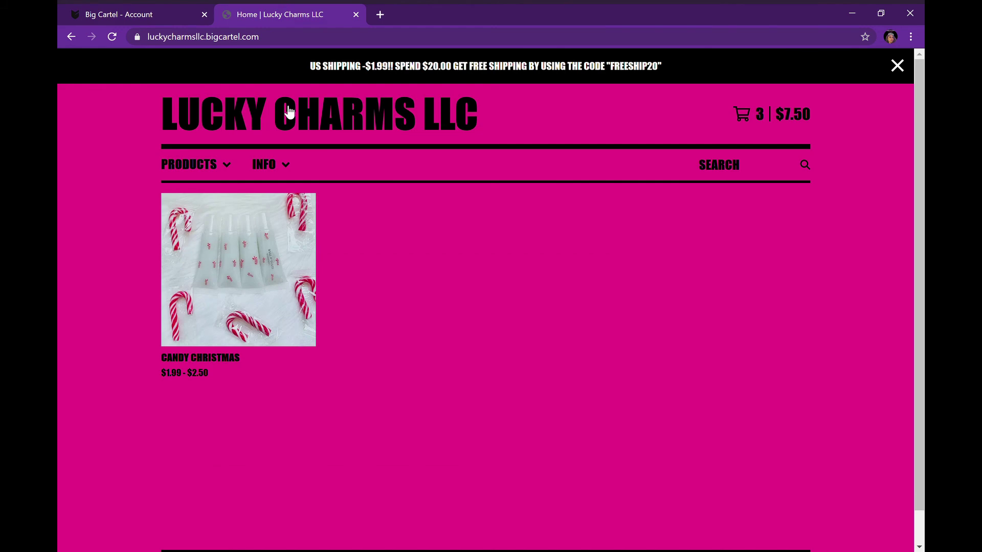
{"action": "left_click", "coordinate": [356, 15]}
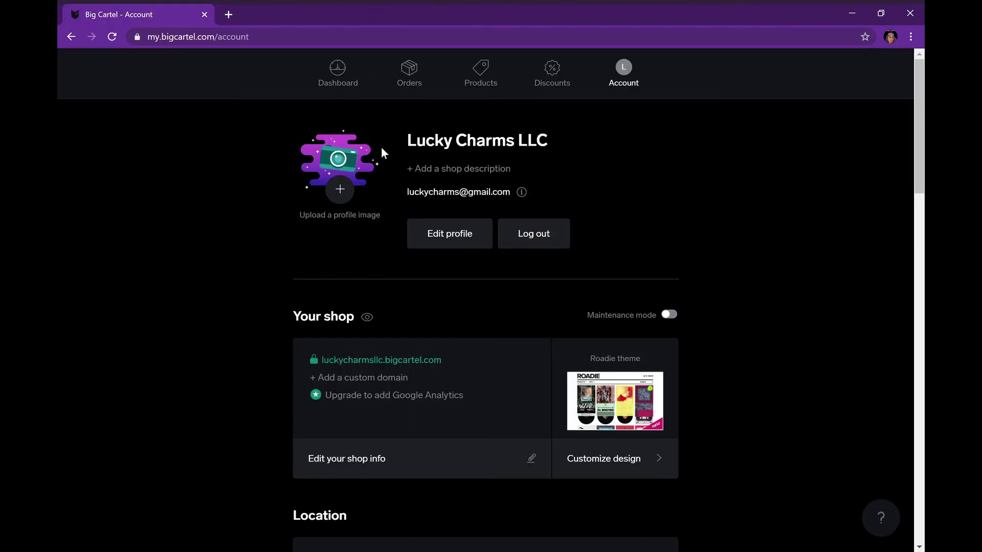
Glance at Browse apps & integrations, then open the Dashboard with January 2021 stats: 1 visitor, $0.00 revenue.
{"action": "left_click_drag", "start_coordinate": [922, 139], "coordinate": [922, 465]}
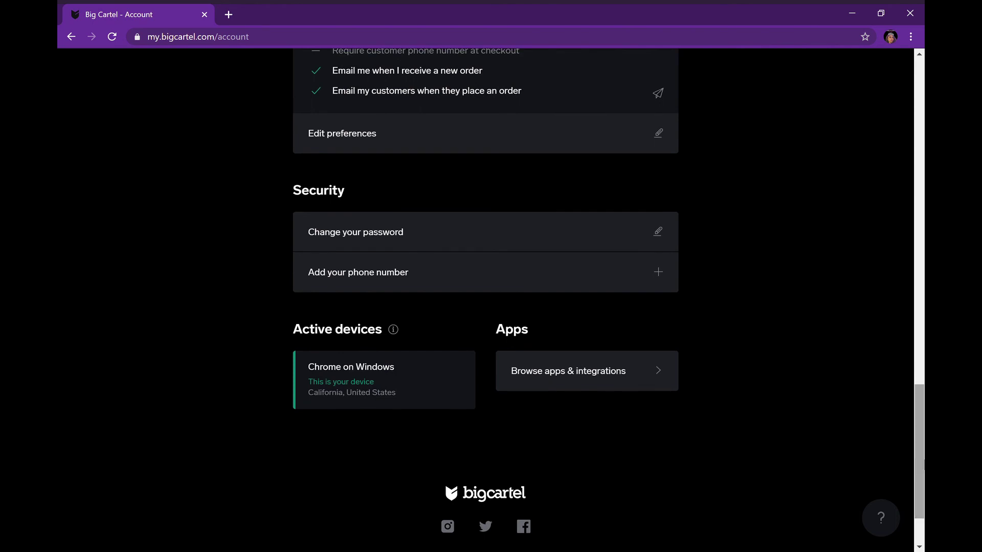
{"action": "left_click", "coordinate": [584, 382]}
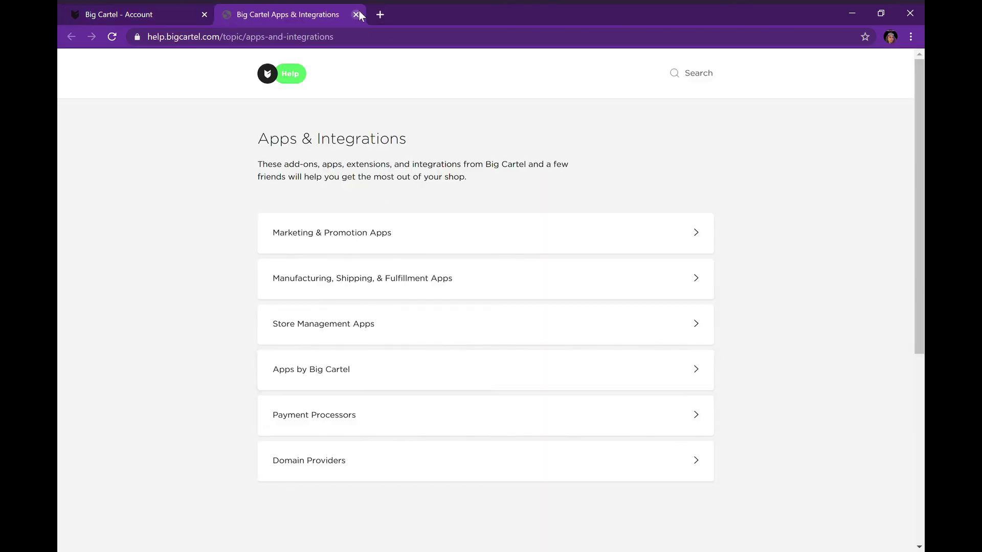
{"action": "left_click", "coordinate": [356, 14]}
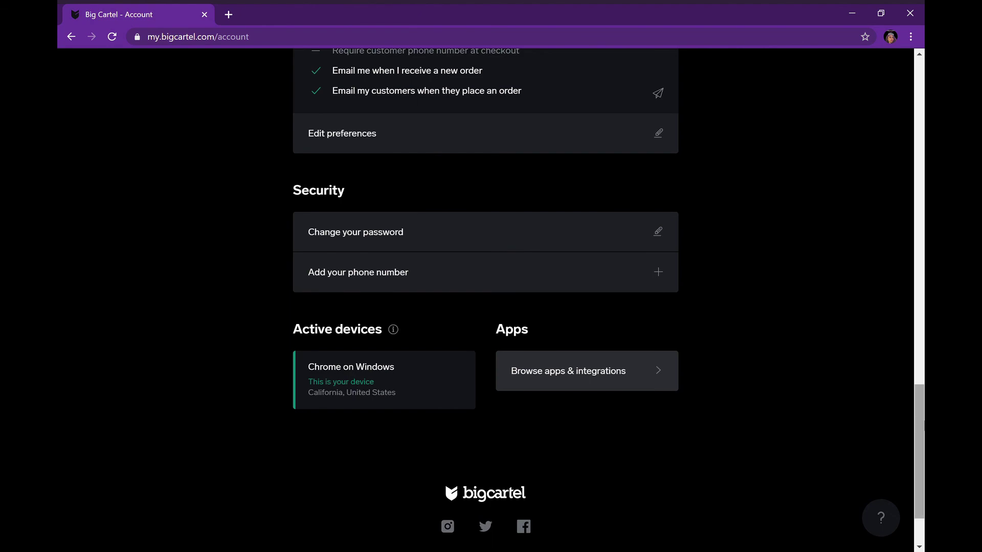
{"action": "left_click_drag", "start_coordinate": [918, 422], "coordinate": [917, 94]}
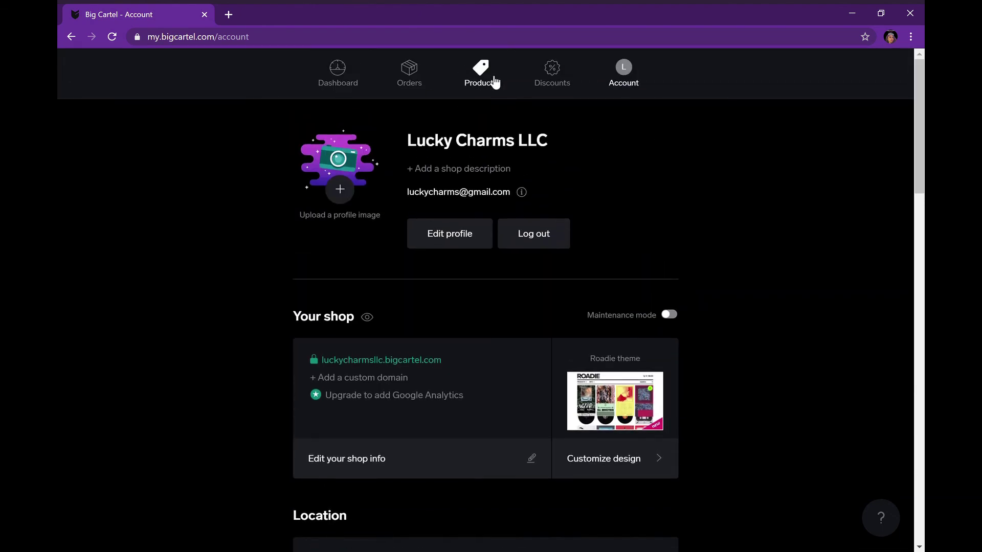
{"action": "left_click", "coordinate": [344, 81]}
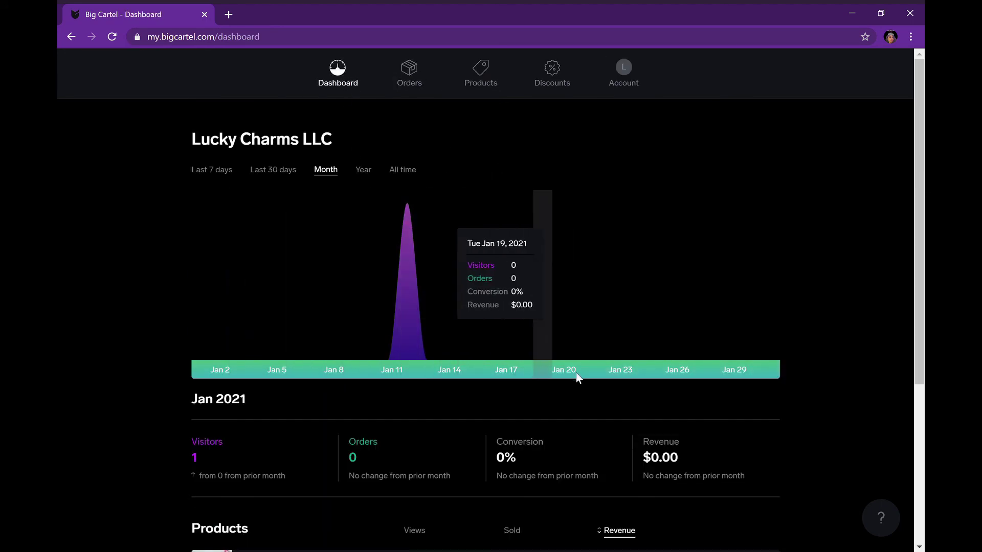
Check the still-empty Orders page, then open Products listing Candy Christmas at $1.99.
{"action": "left_click_drag", "start_coordinate": [919, 255], "coordinate": [923, 413]}
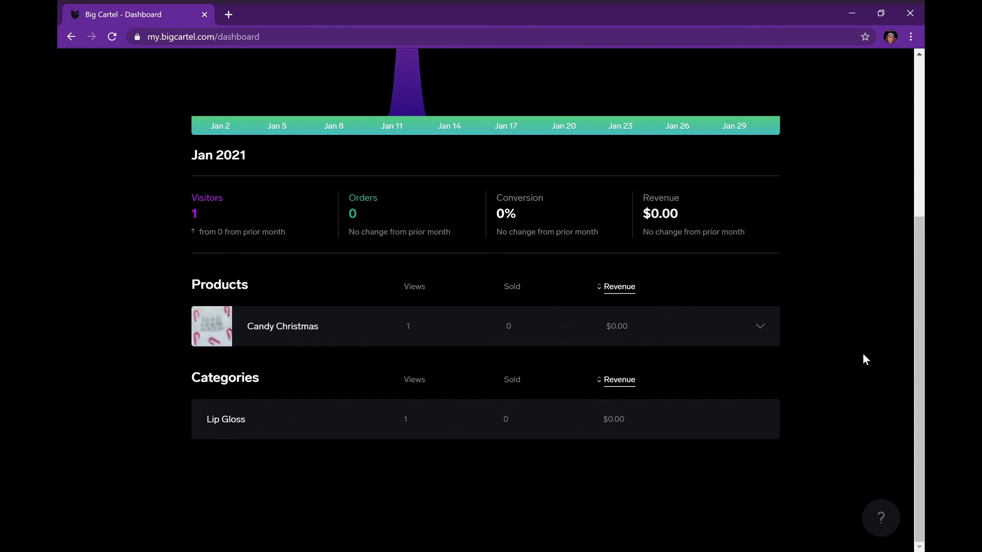
{"action": "left_click_drag", "start_coordinate": [918, 397], "coordinate": [871, 216]}
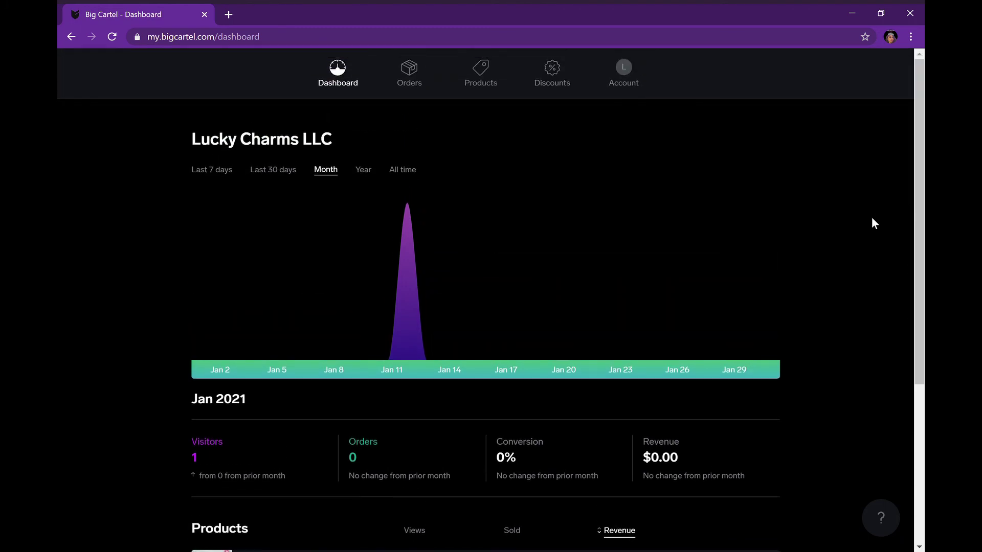
{"action": "left_click", "coordinate": [415, 75]}
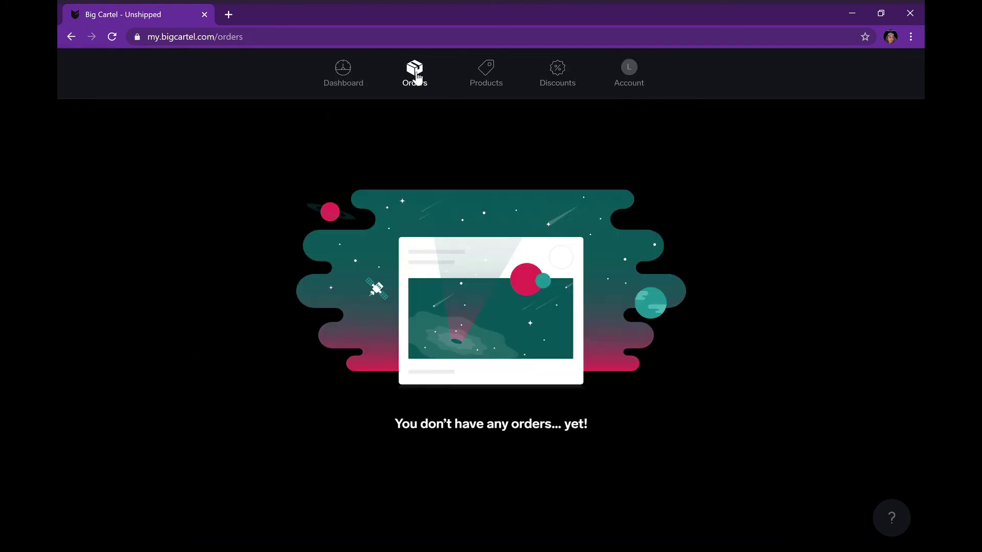
{"action": "left_click", "coordinate": [492, 77]}
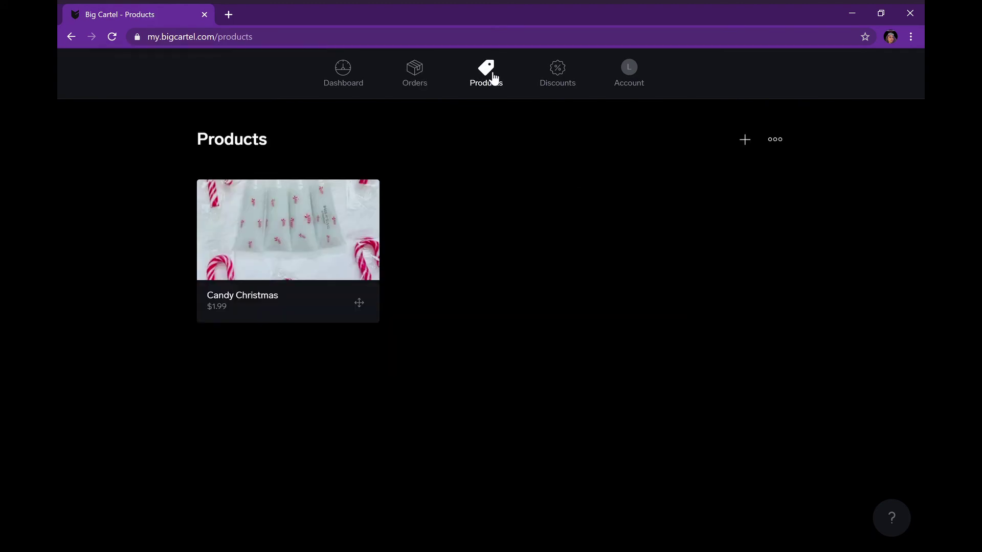
Start a new product named 'Nude Collection' with a placeholder description in the Lip Gloss category.
{"action": "left_click", "coordinate": [746, 147]}
{"action": "left_click", "coordinate": [436, 209]}
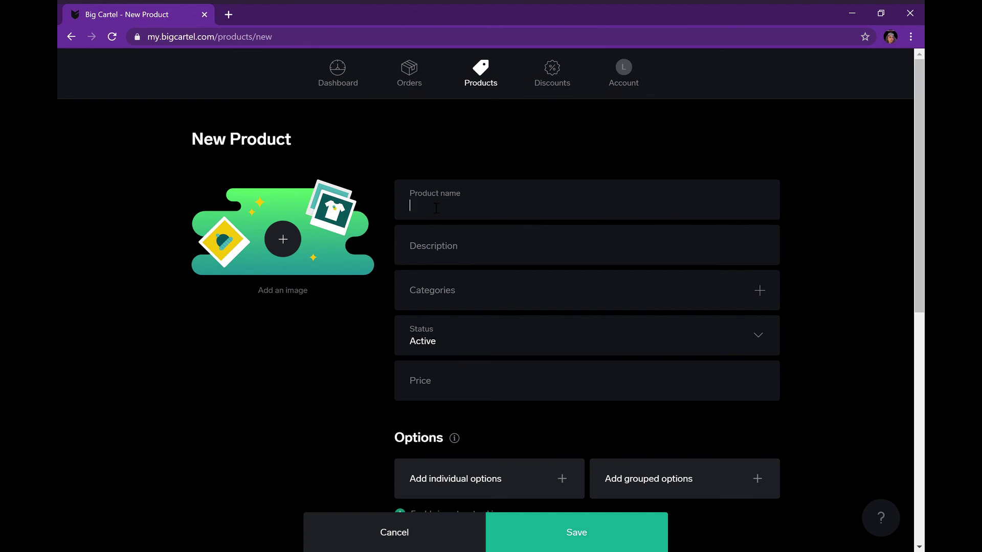
{"action": "type", "text": "Nud"}
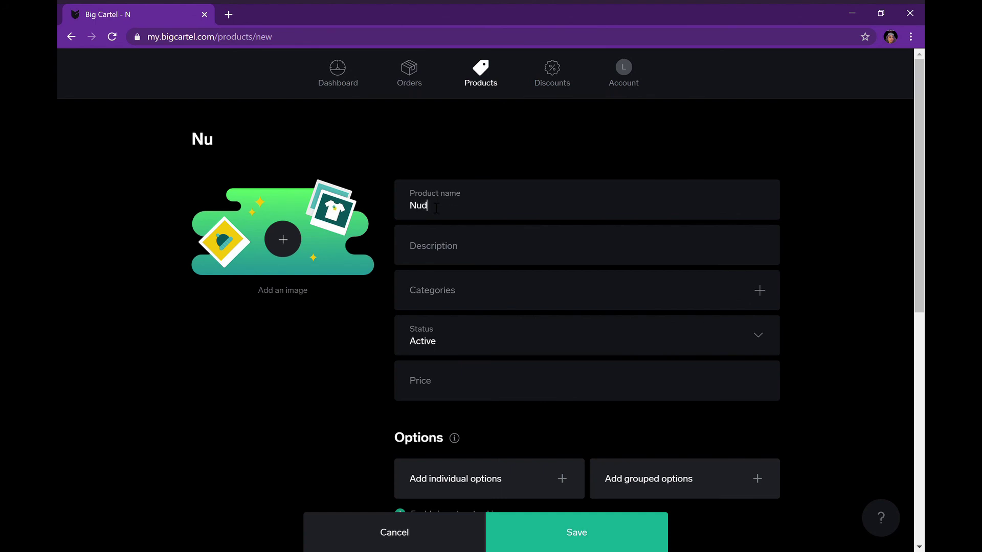
{"action": "type", "text": "e COllectio"}
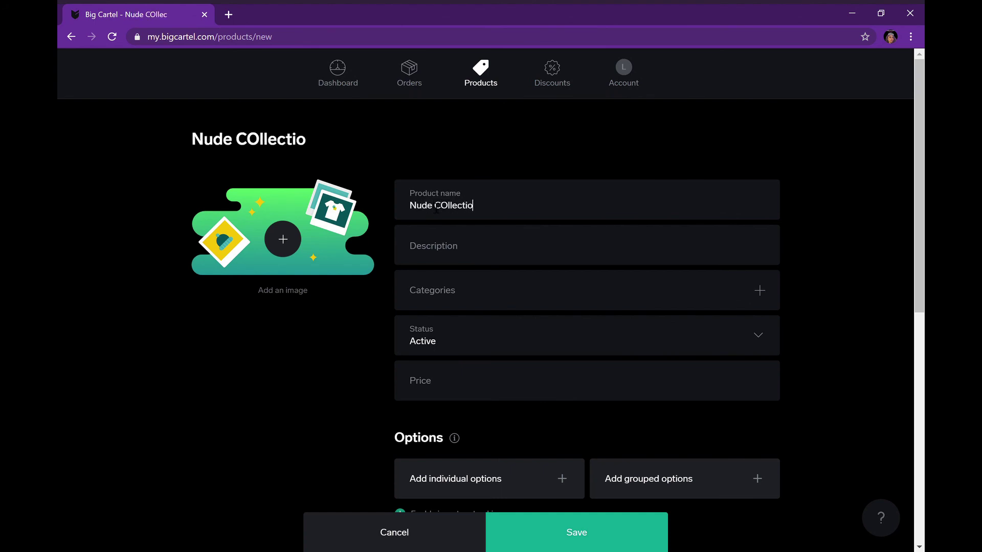
{"action": "type", "text": "n\\\\\\"}
{"action": "key", "text": "BackSpace"}
{"action": "key", "text": "BackSpace"}
{"action": "key", "text": "BackSpace"}
{"action": "key", "text": "BackSpace"}
{"action": "key", "text": "BackSpace"}
{"action": "key", "text": "BackSpace"}
{"action": "key", "text": "BackSpace"}
{"action": "key", "text": "BackSpace"}
{"action": "key", "text": "BackSpace"}
{"action": "key", "text": "BackSpace"}
{"action": "key", "text": "BackSpace"}
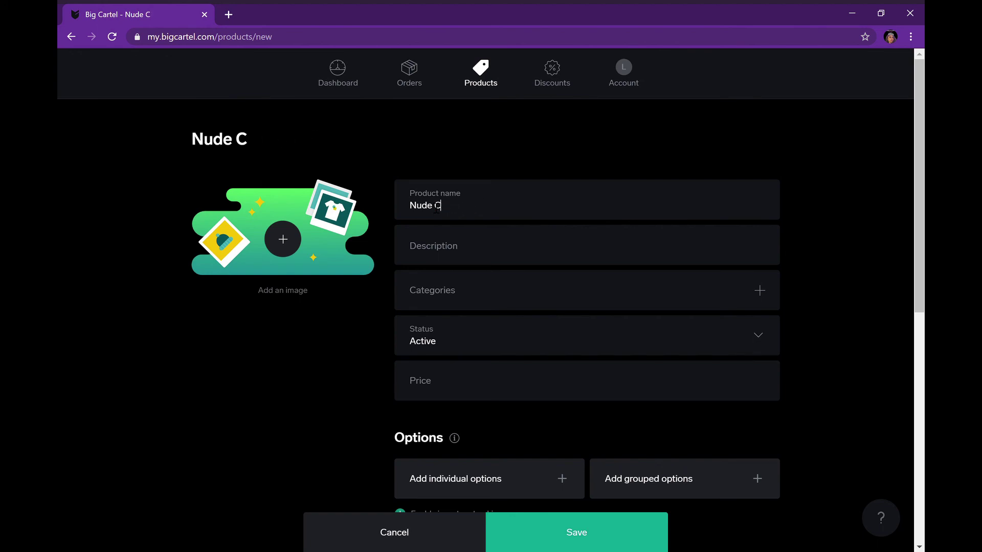
{"action": "type", "text": "ollection"}
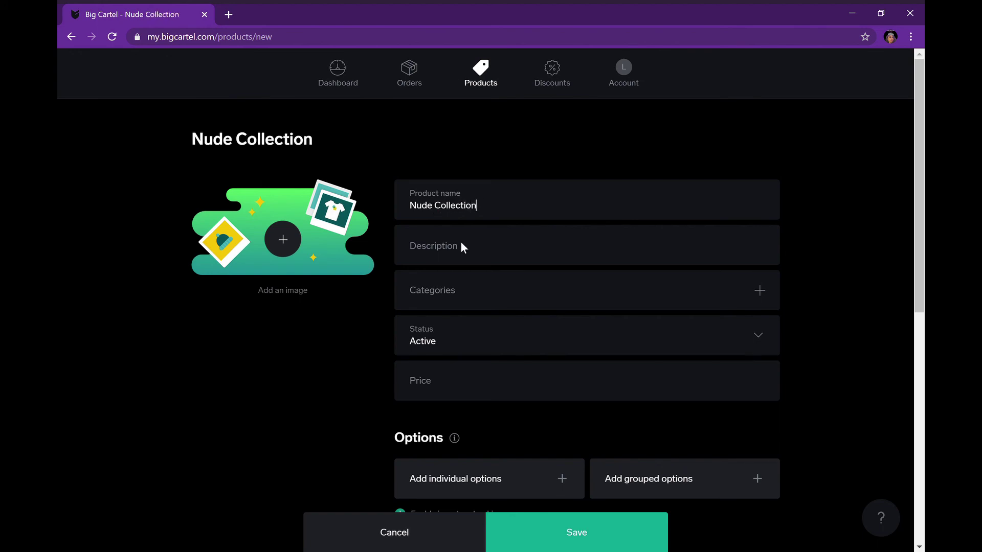
{"action": "left_click", "coordinate": [478, 259]}
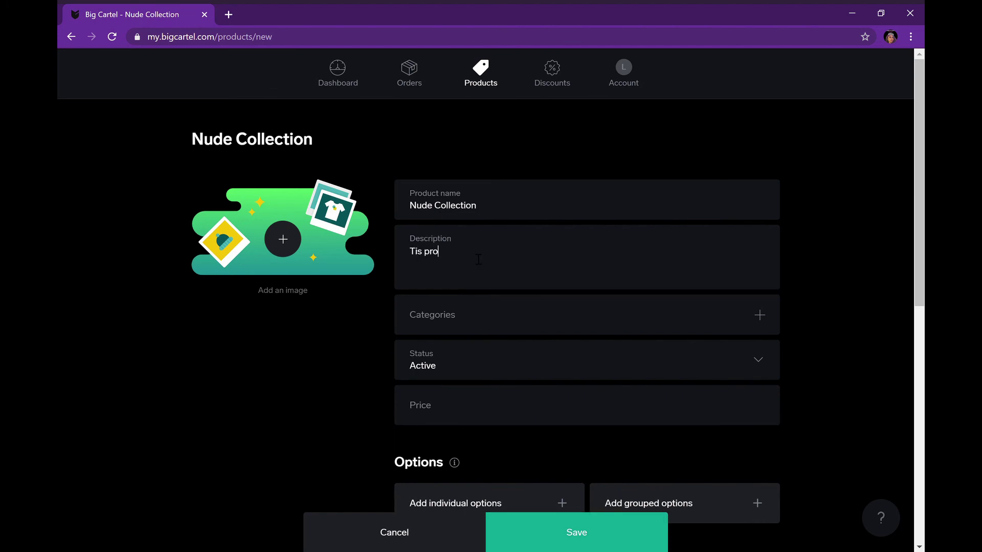
{"action": "type", "text": "udes"}
{"action": "type", "text": "h"}
{"action": "left_click", "coordinate": [544, 261]}
{"action": "type", "text": "................."}
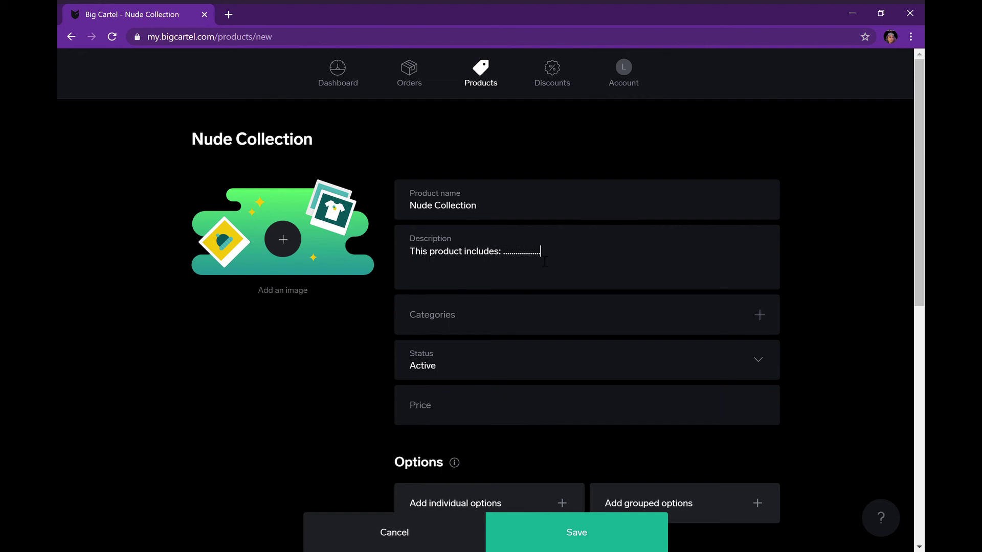
{"action": "left_click", "coordinate": [491, 331]}
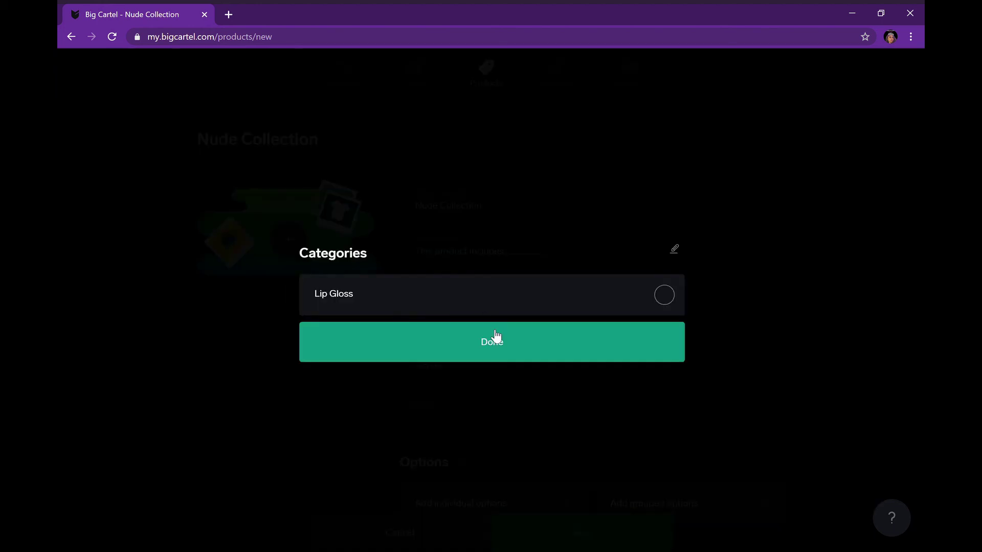
{"action": "left_click", "coordinate": [445, 293]}
{"action": "left_click", "coordinate": [456, 350]}
Set the product price to $6.50 and leave On sale switched off.
{"action": "left_click", "coordinate": [453, 420]}
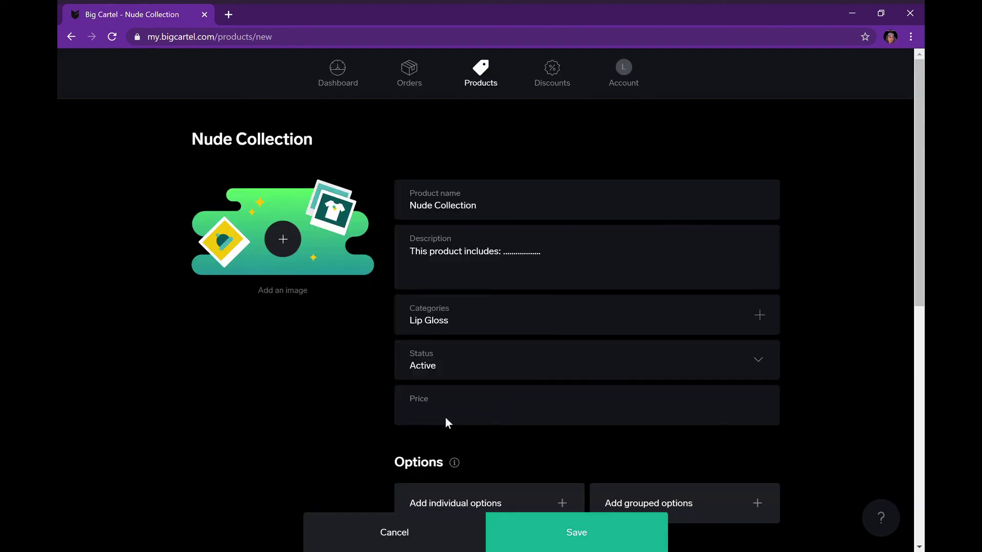
{"action": "type", "text": "$2.99"}
{"action": "key", "text": "Left"}
{"action": "key", "text": "Left"}
{"action": "key", "text": "Left"}
{"action": "key", "text": "BackSpace"}
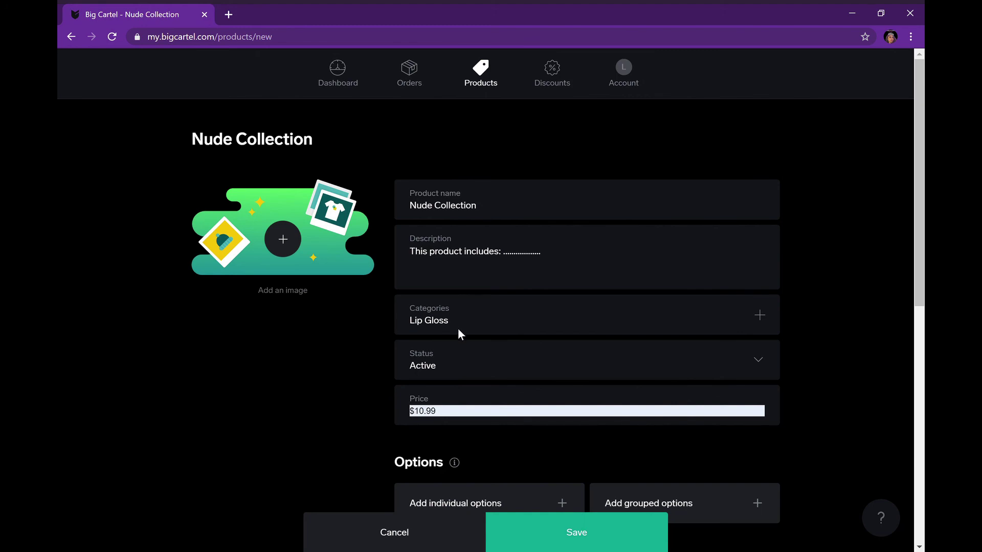
{"action": "type", "text": "10"}
{"action": "key", "text": "BackSpace"}
{"action": "key", "text": "BackSpace"}
{"action": "key", "text": "BackSpace"}
{"action": "key", "text": "BackSpace"}
{"action": "key", "text": "BackSpace"}
{"action": "type", "text": "6.50"}
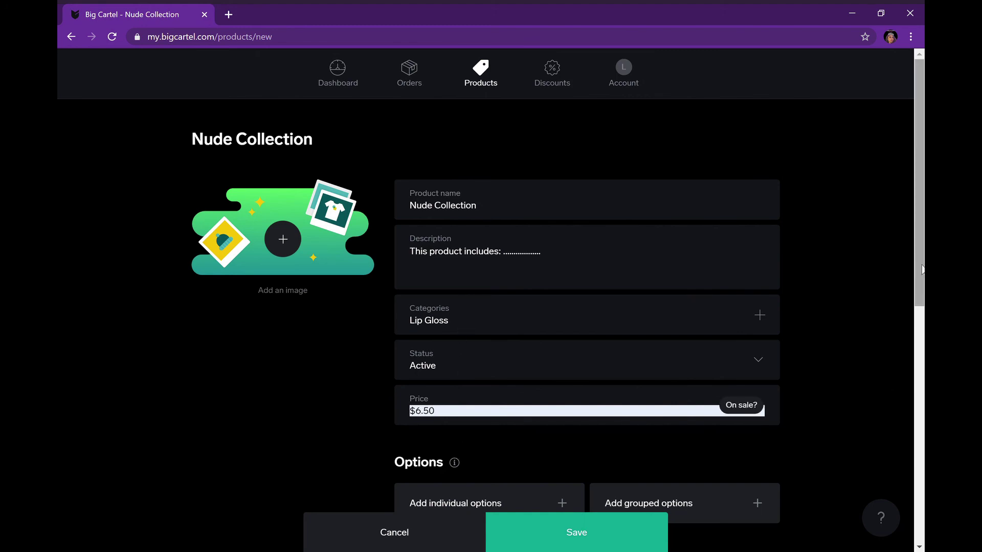
{"action": "scroll", "coordinate": [558, 291], "scroll_direction": "down", "scroll_amount": 4}
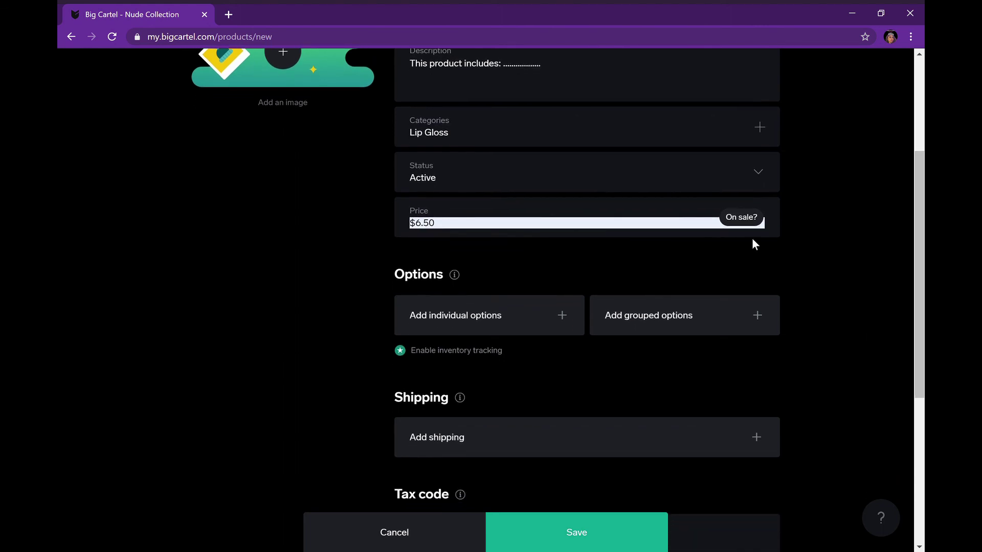
{"action": "left_click", "coordinate": [747, 219]}
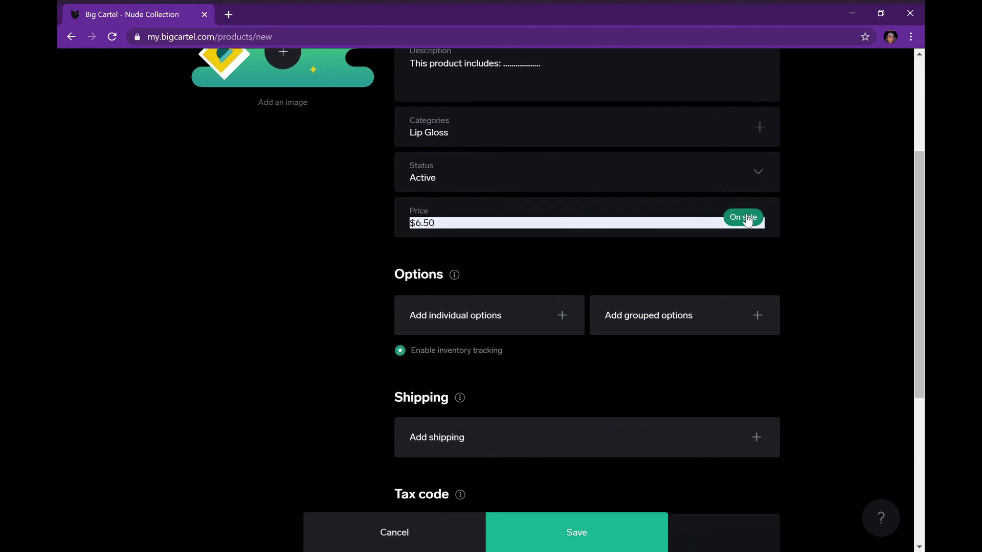
{"action": "left_click", "coordinate": [747, 219]}
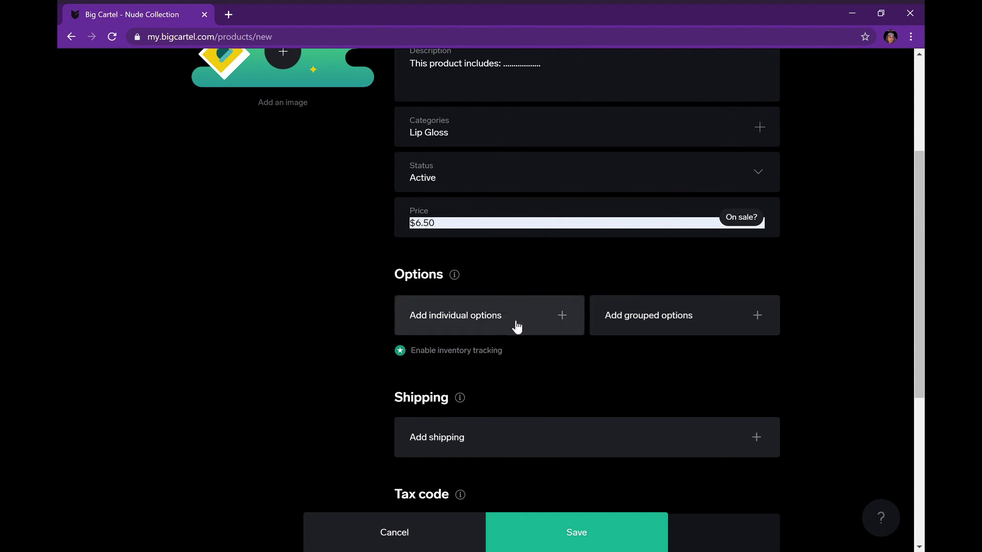
Add two product options, Brown and Beige, each priced at $6.50.
{"action": "left_click", "coordinate": [517, 326]}
{"action": "left_click", "coordinate": [445, 323]}
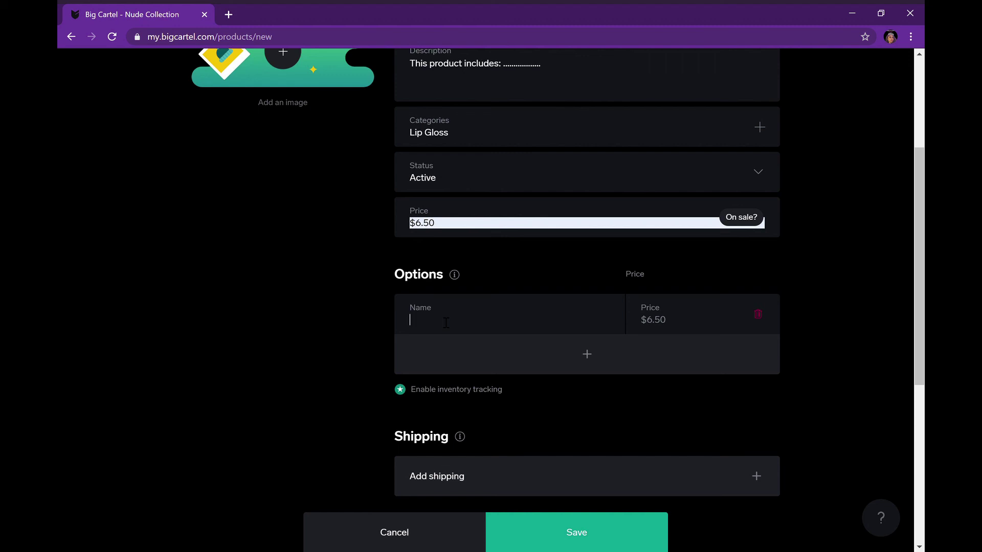
{"action": "type", "text": "Brown"}
{"action": "left_click", "coordinate": [562, 372]}
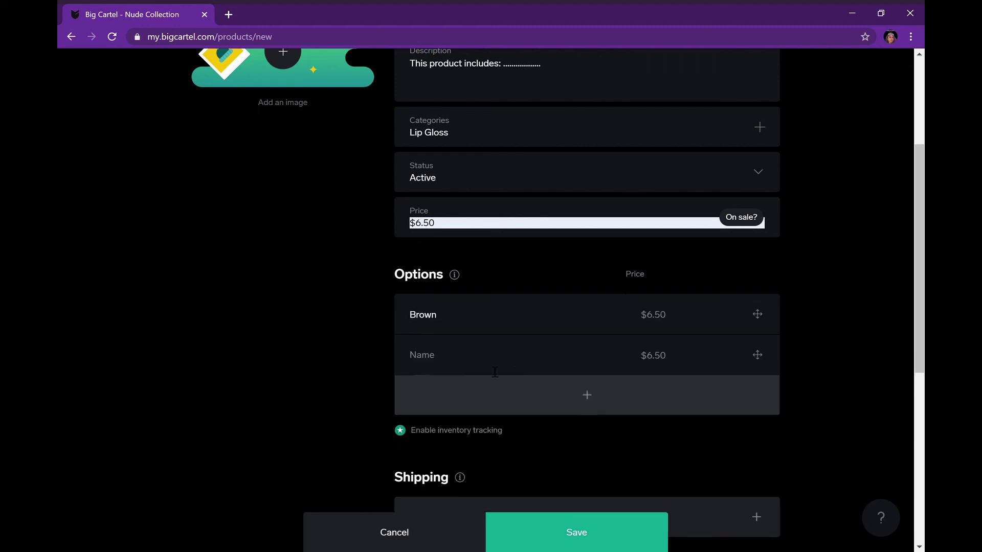
{"action": "left_click", "coordinate": [458, 365]}
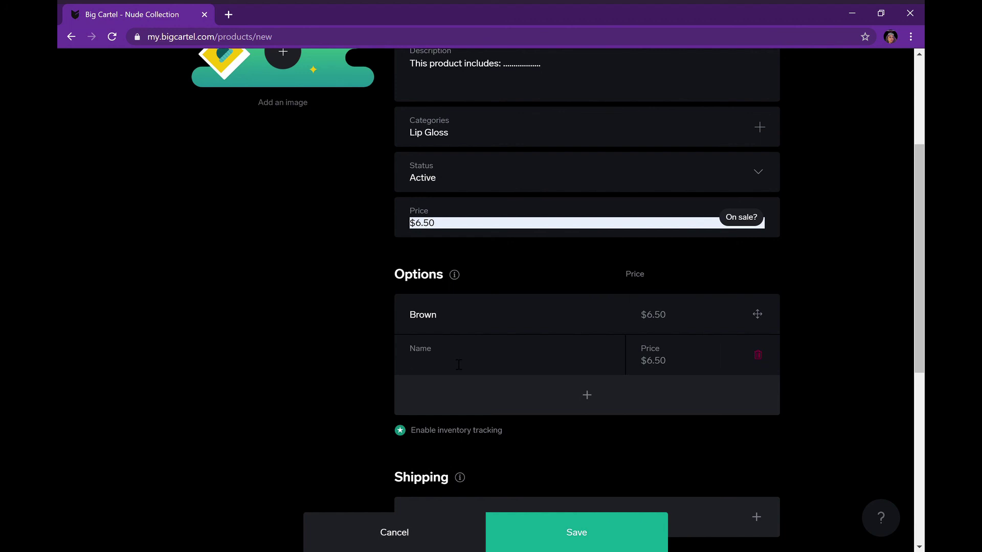
{"action": "type", "text": "Beige"}
{"action": "left_click", "coordinate": [823, 419]}
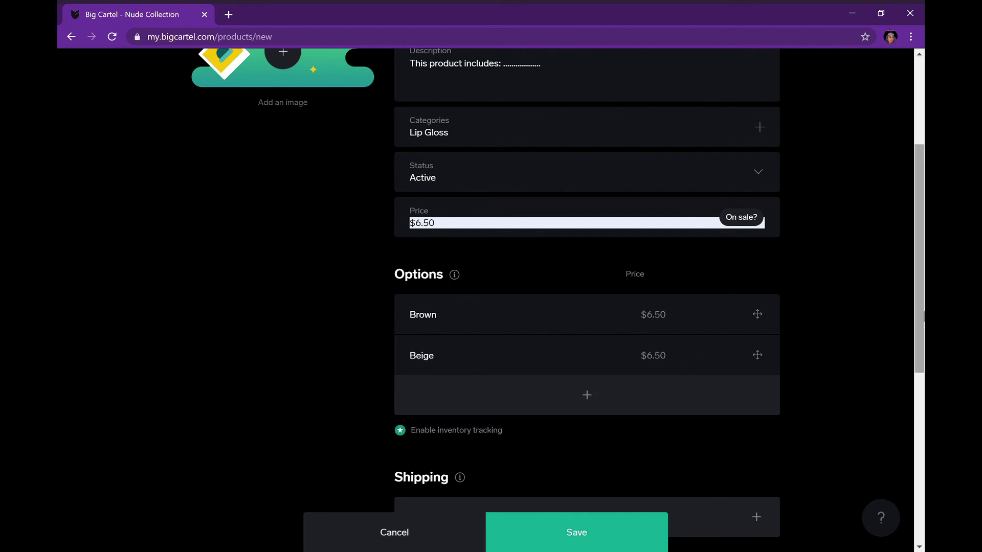
{"action": "scroll", "coordinate": [554, 321], "scroll_direction": "down", "scroll_amount": 5}
Add shipping rates of $3.25 for United States and $9.50 for Everywhere else.
{"action": "left_click", "coordinate": [567, 236]}
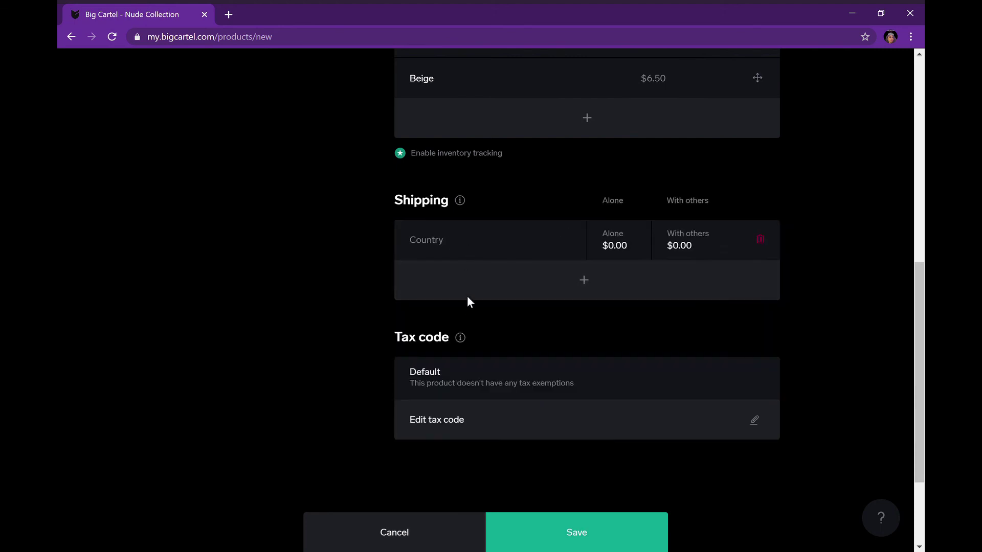
{"action": "left_click", "coordinate": [635, 252]}
{"action": "key", "text": "BackSpace"}
{"action": "key", "text": "BackSpace"}
{"action": "key", "text": "BackSpace"}
{"action": "key", "text": "BackSpace"}
{"action": "key", "text": "BackSpace"}
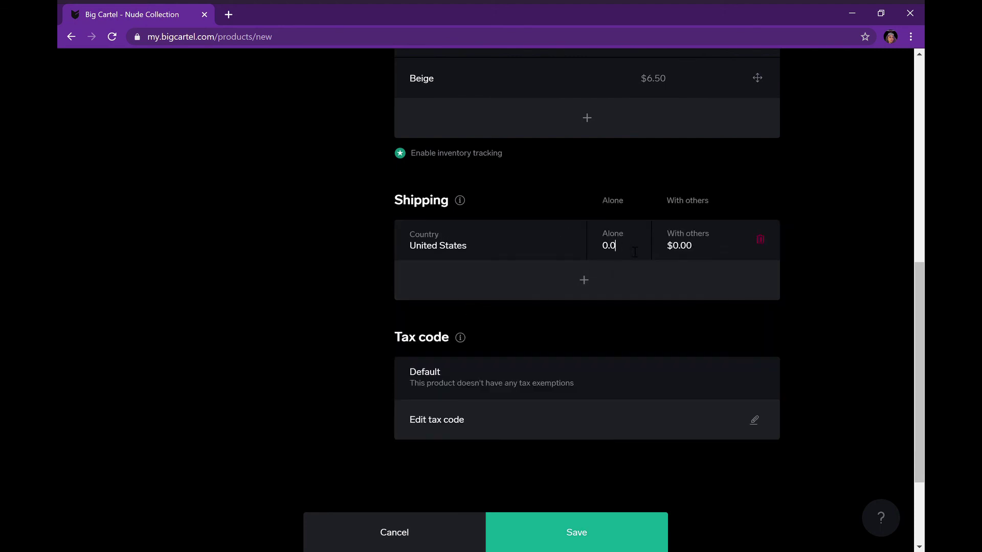
{"action": "type", "text": "3.25"}
{"action": "left_click", "coordinate": [581, 291]}
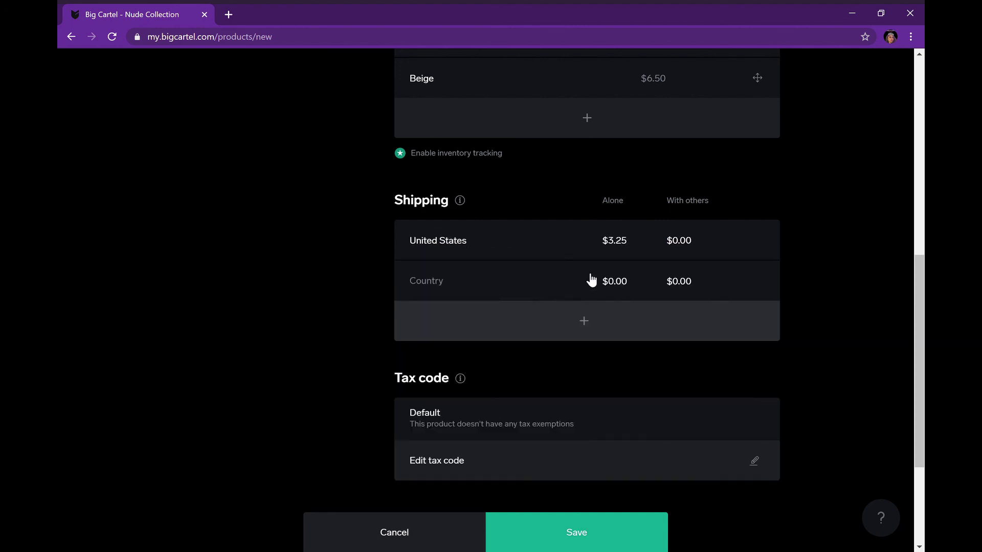
{"action": "left_click", "coordinate": [635, 285]}
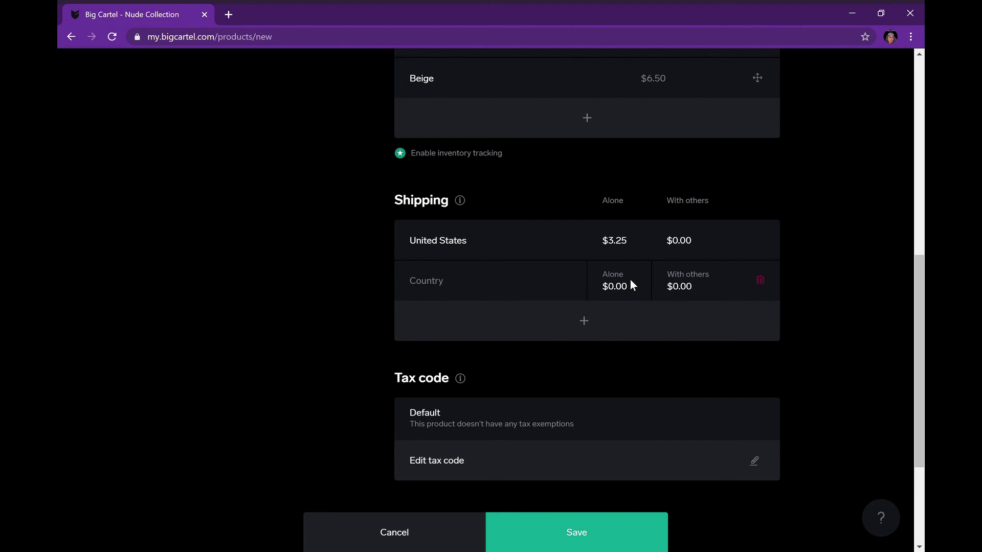
{"action": "key", "text": "BackSpace"}
{"action": "key", "text": "BackSpace"}
{"action": "key", "text": "BackSpace"}
{"action": "key", "text": "BackSpace"}
{"action": "type", "text": "9.50"}
{"action": "left_click", "coordinate": [522, 285]}
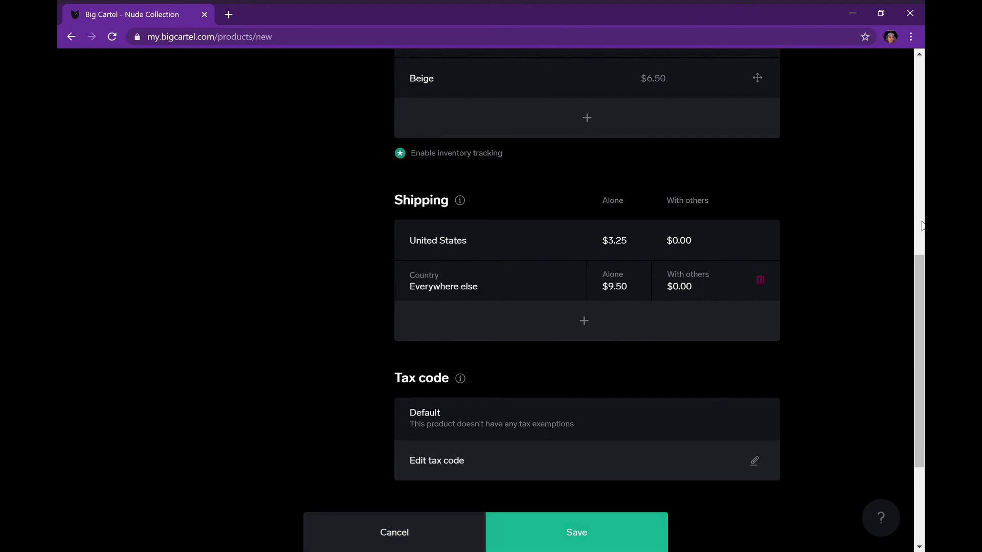
{"action": "scroll", "coordinate": [534, 446], "scroll_direction": "down", "scroll_amount": 3}
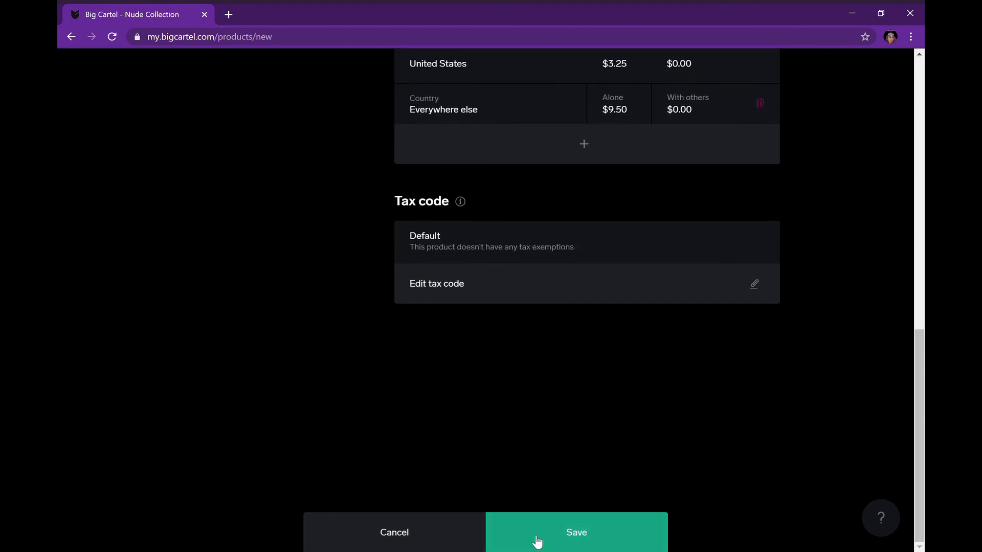
Save Nude Collection, upload a product photo and save again, then go to Account.
{"action": "left_click", "coordinate": [536, 538]}
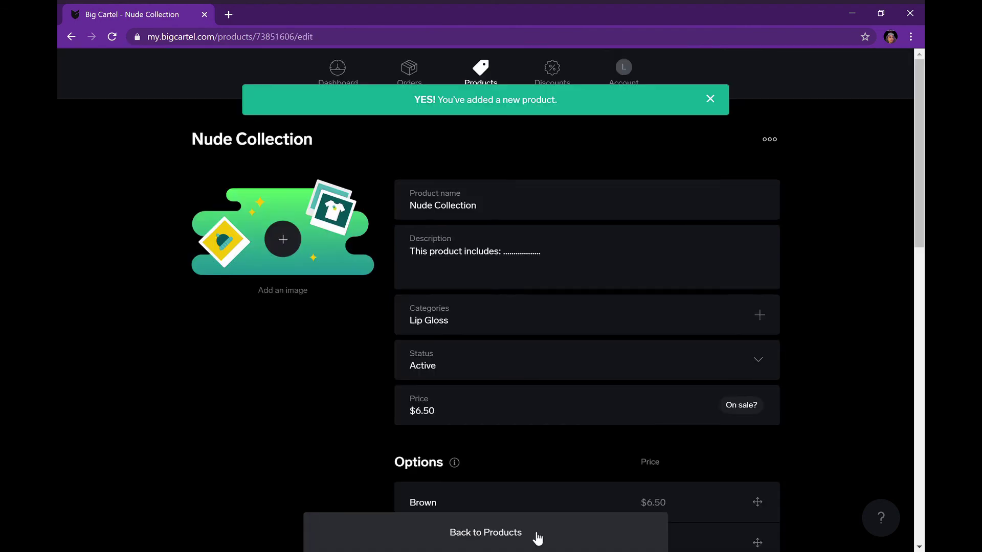
{"action": "left_click", "coordinate": [279, 245]}
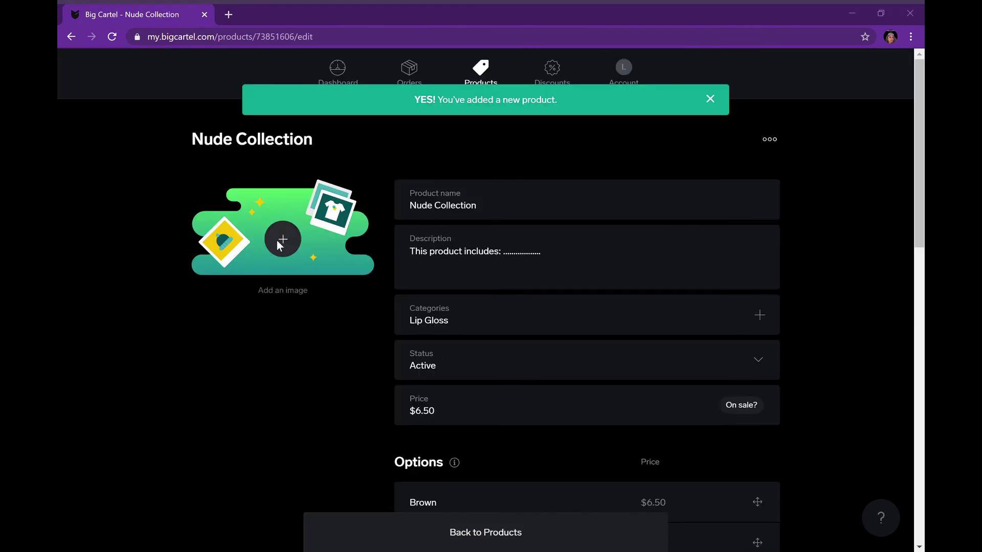
{"action": "key", "text": "Return"}
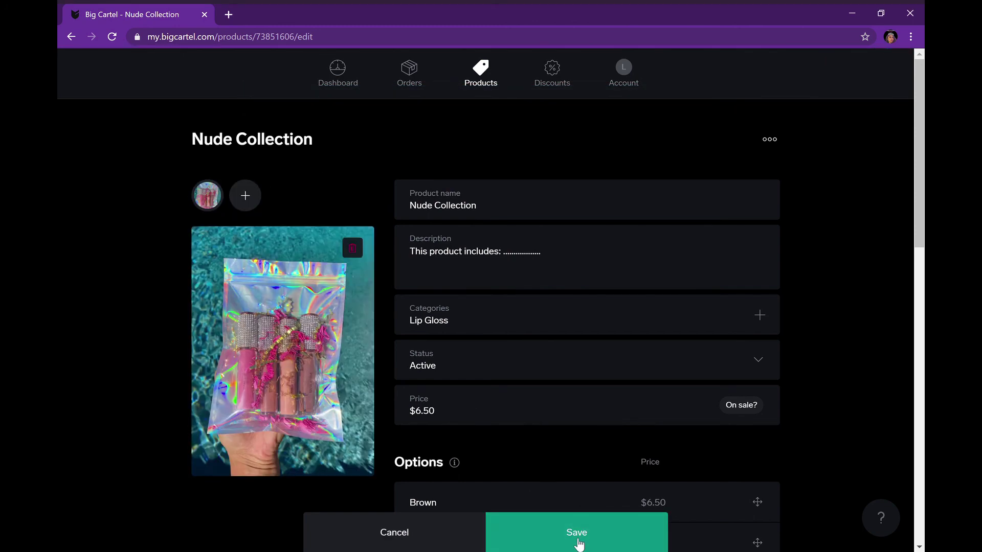
{"action": "left_click", "coordinate": [575, 531]}
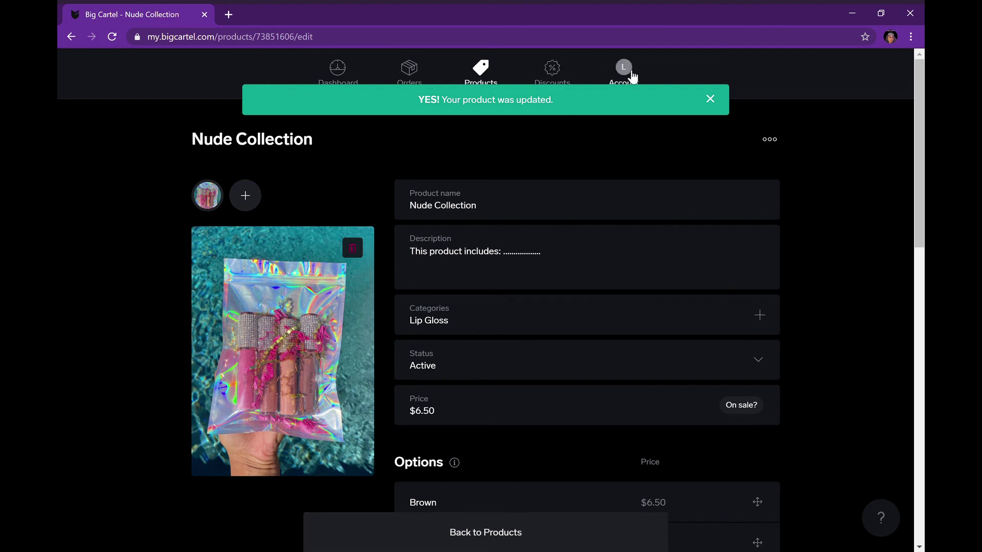
{"action": "left_click", "coordinate": [631, 73]}
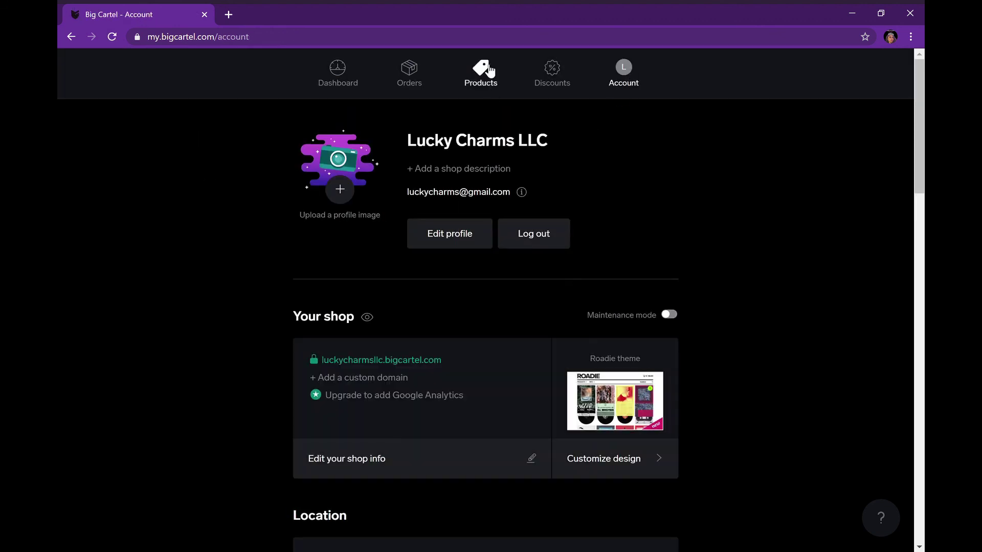
Open luckycharmsllc.bigcartel.com from the Account page's Your shop link in a new tab.
{"action": "left_click", "coordinate": [488, 83]}
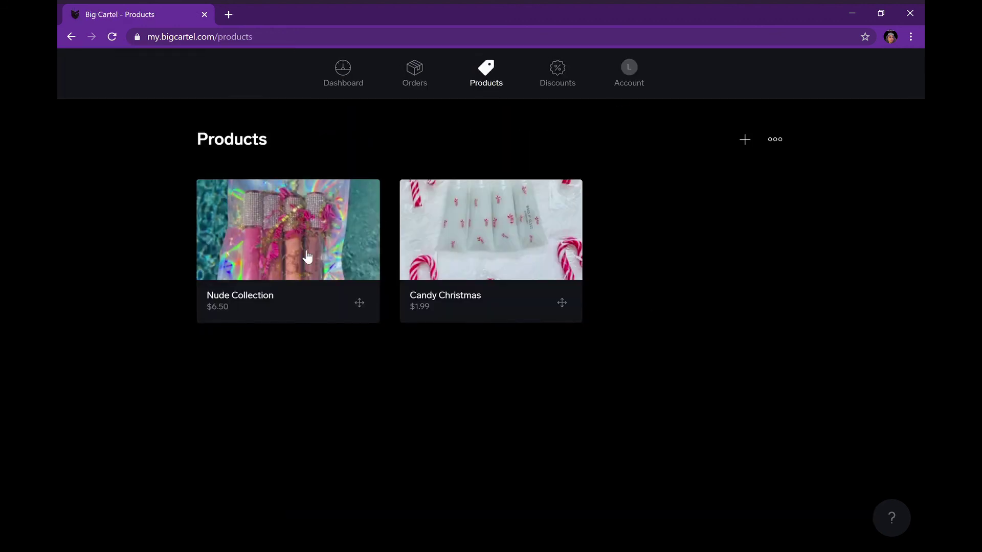
{"action": "left_click", "coordinate": [636, 84]}
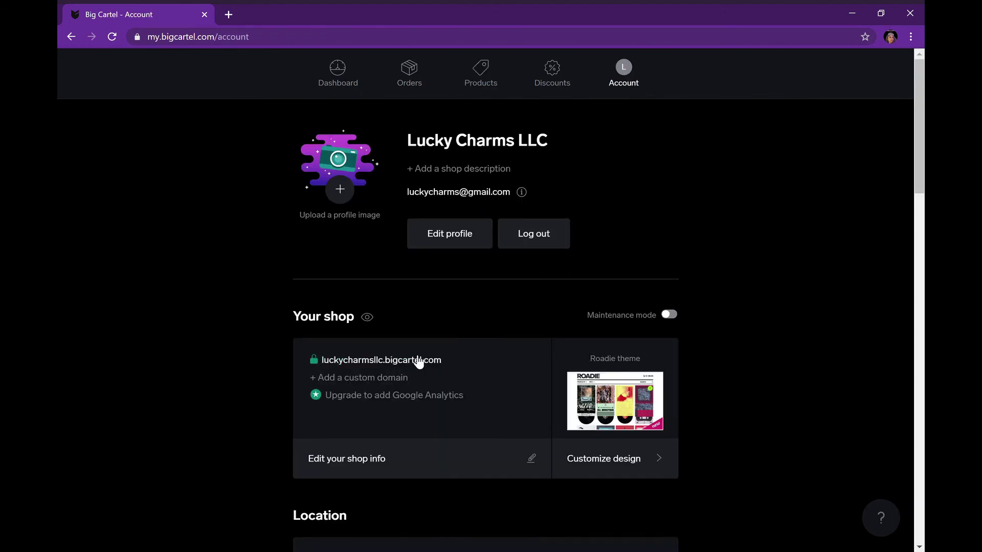
{"action": "left_click", "coordinate": [418, 361]}
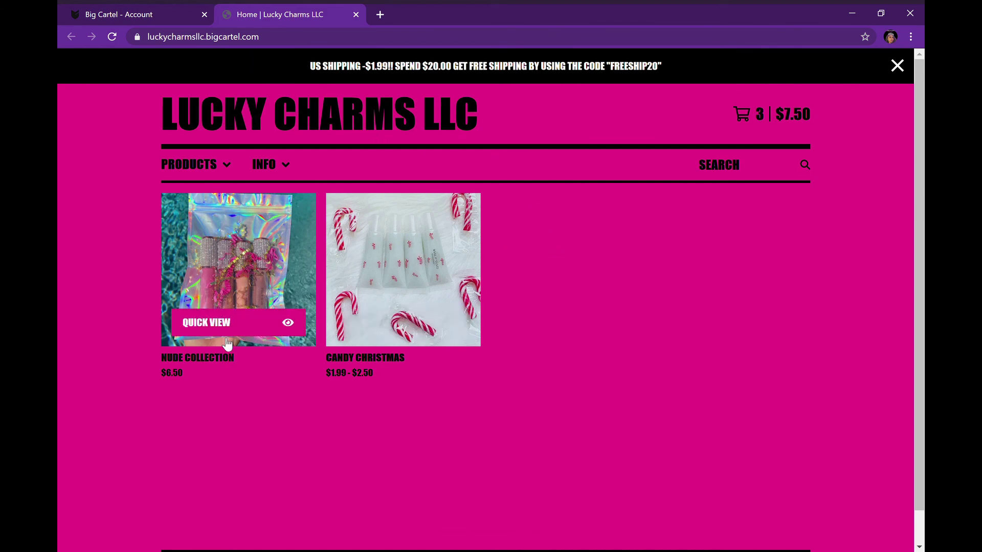
Add one Brown Nude Collection via Quick View and view the cart, now $14.00 for 4 items.
{"action": "left_click", "coordinate": [220, 321]}
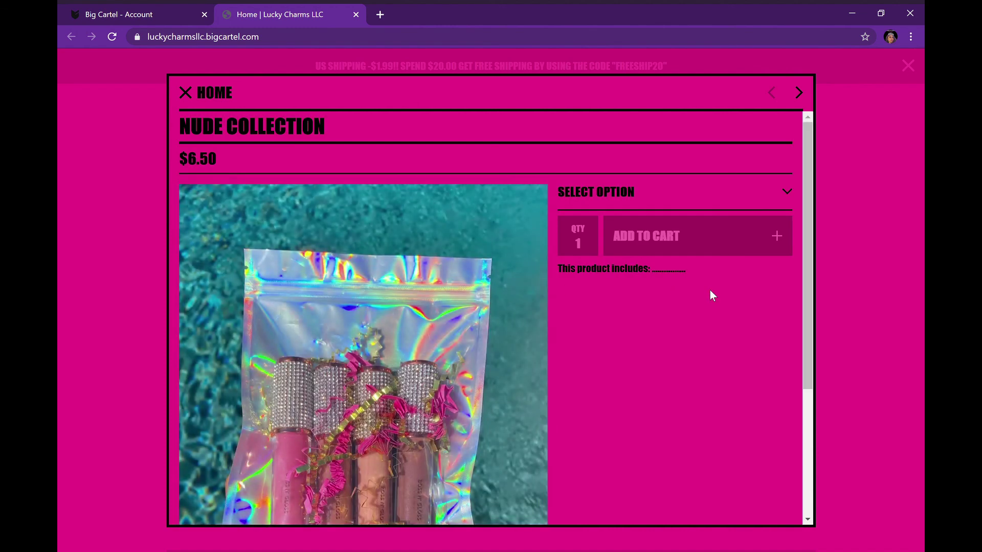
{"action": "left_click_drag", "start_coordinate": [811, 291], "coordinate": [836, 244]}
{"action": "left_click", "coordinate": [701, 195]}
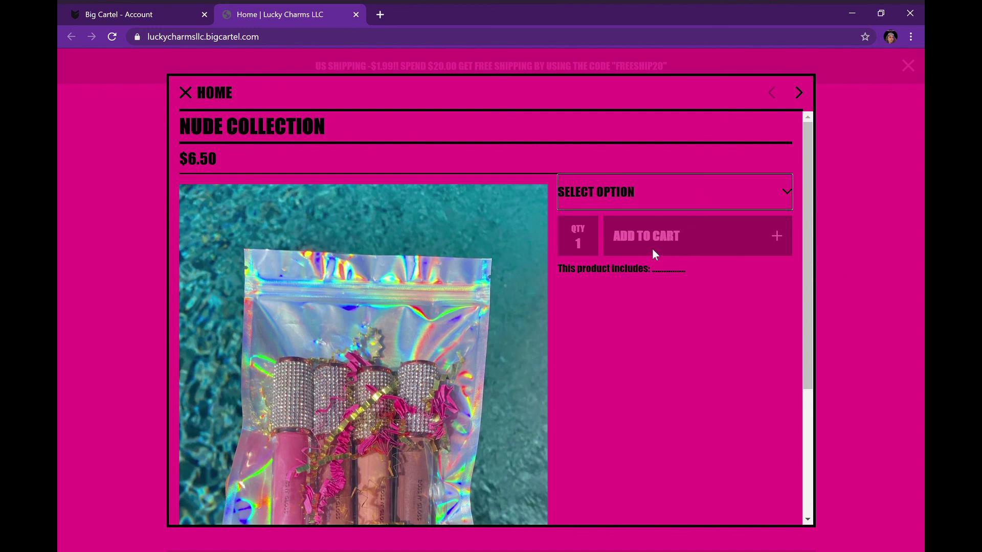
{"action": "key", "text": "Down"}
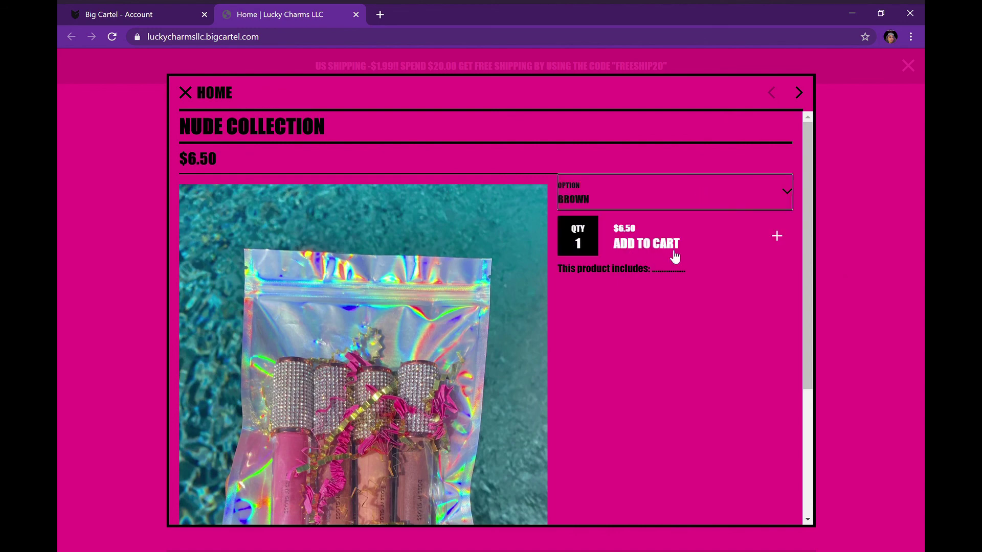
{"action": "left_click", "coordinate": [675, 255]}
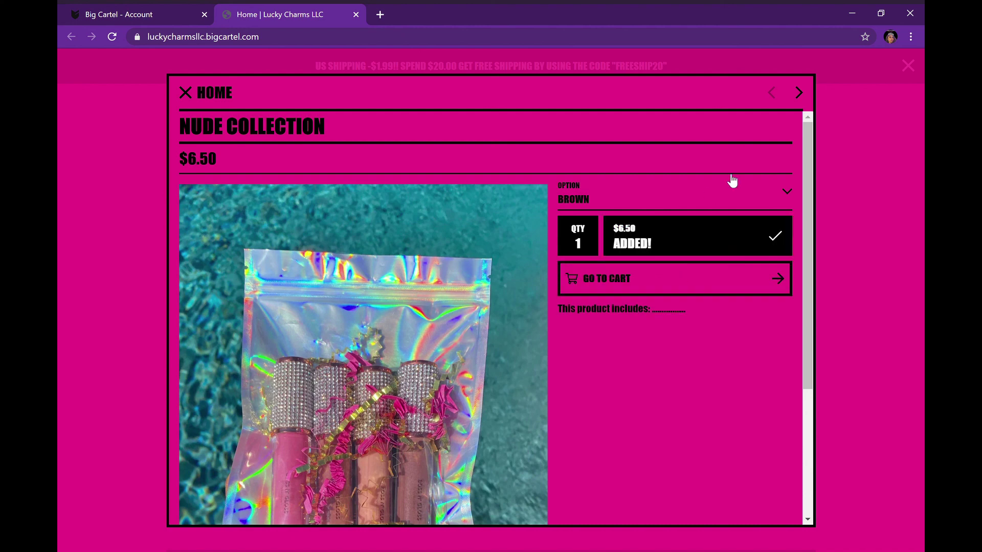
{"action": "left_click", "coordinate": [713, 280]}
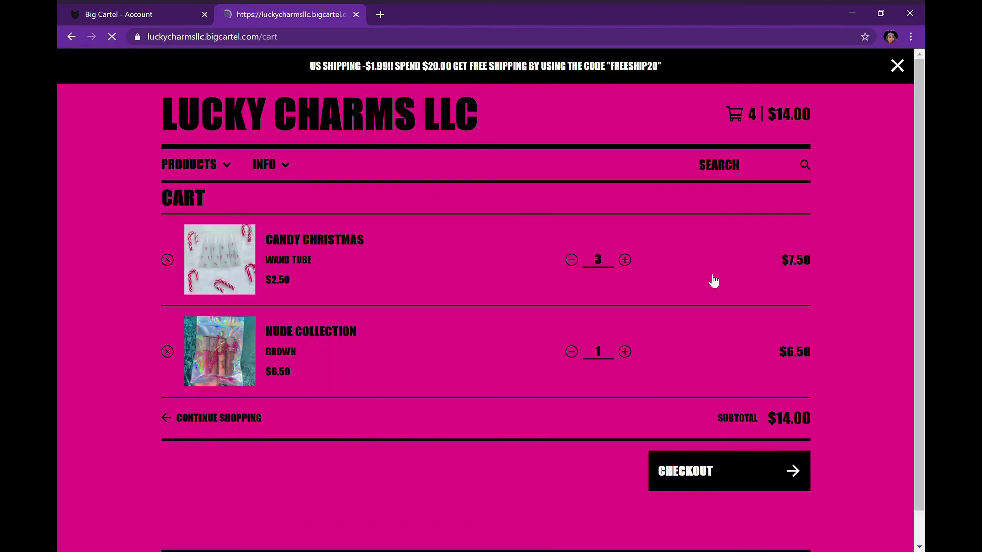
Raise Brown Nude Collection to 2 for $20.50, test Checkout, then return to the storefront home.
{"action": "left_click", "coordinate": [625, 356]}
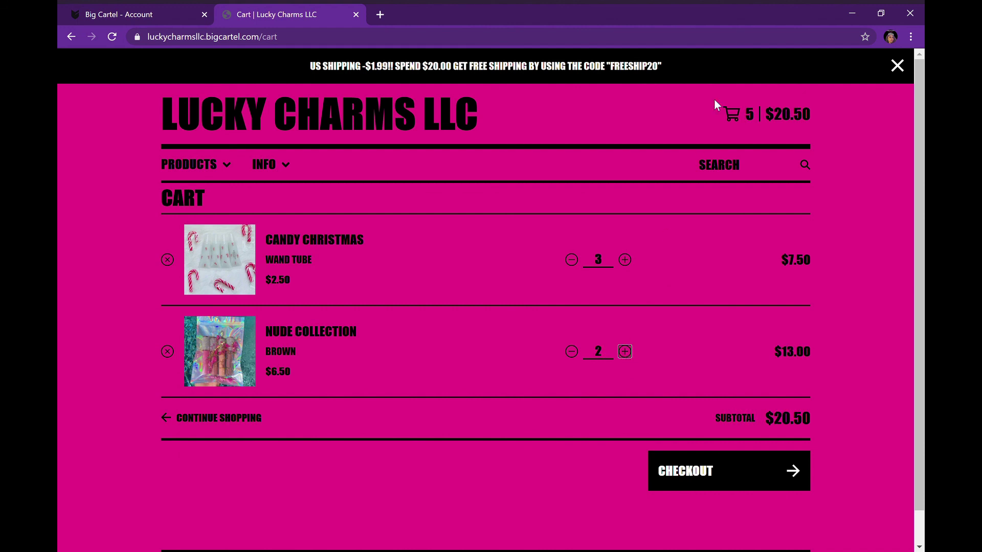
{"action": "left_click", "coordinate": [721, 484]}
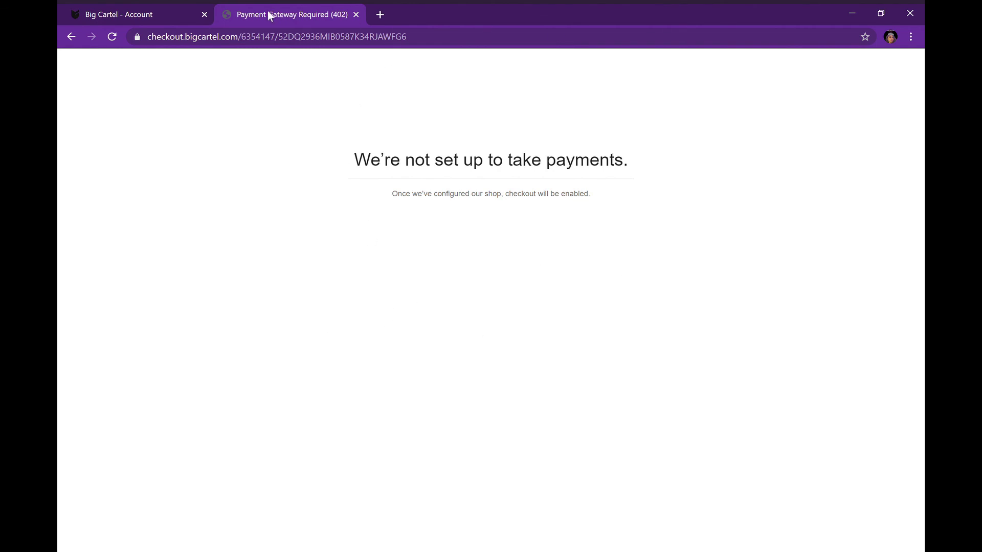
{"action": "left_click", "coordinate": [75, 37]}
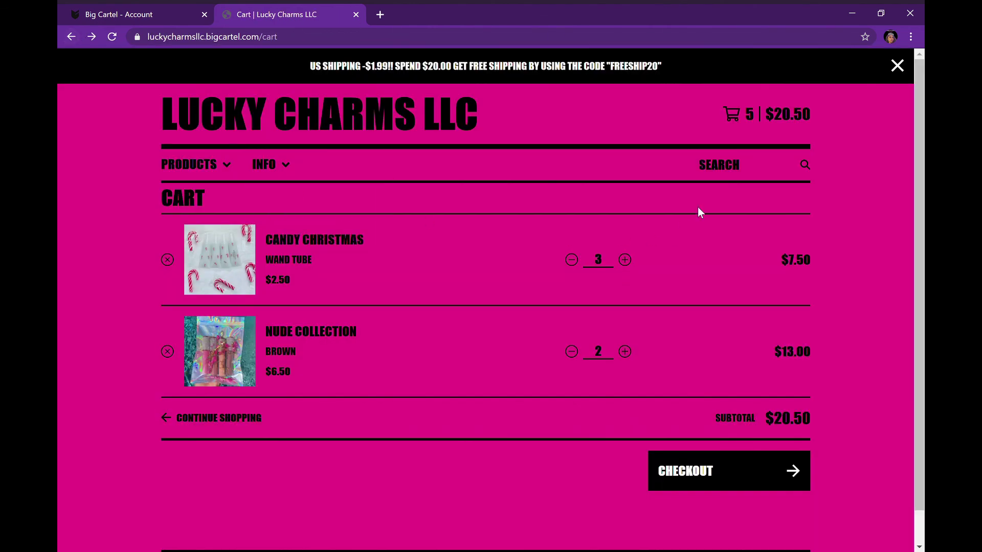
{"action": "left_click", "coordinate": [342, 121]}
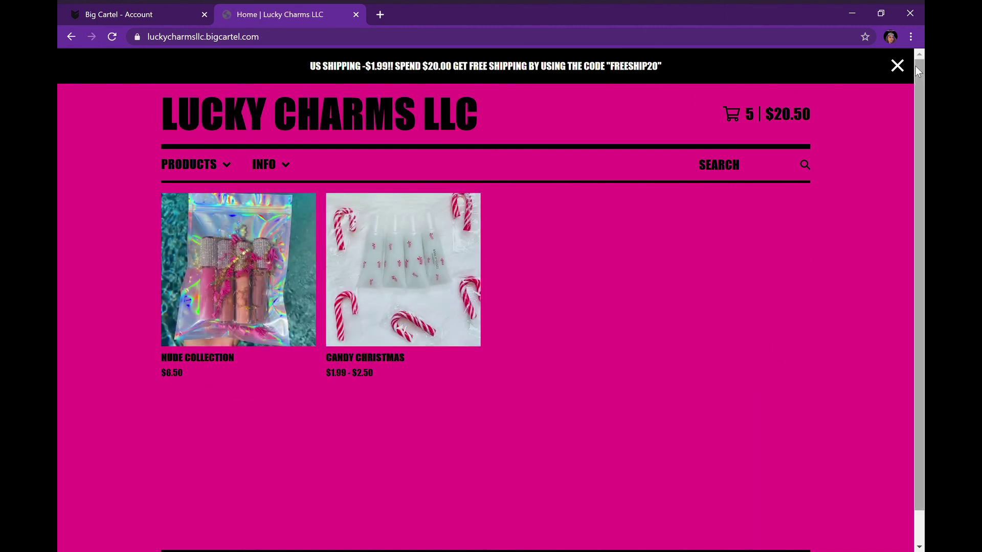
{"action": "left_click", "coordinate": [338, 122]}
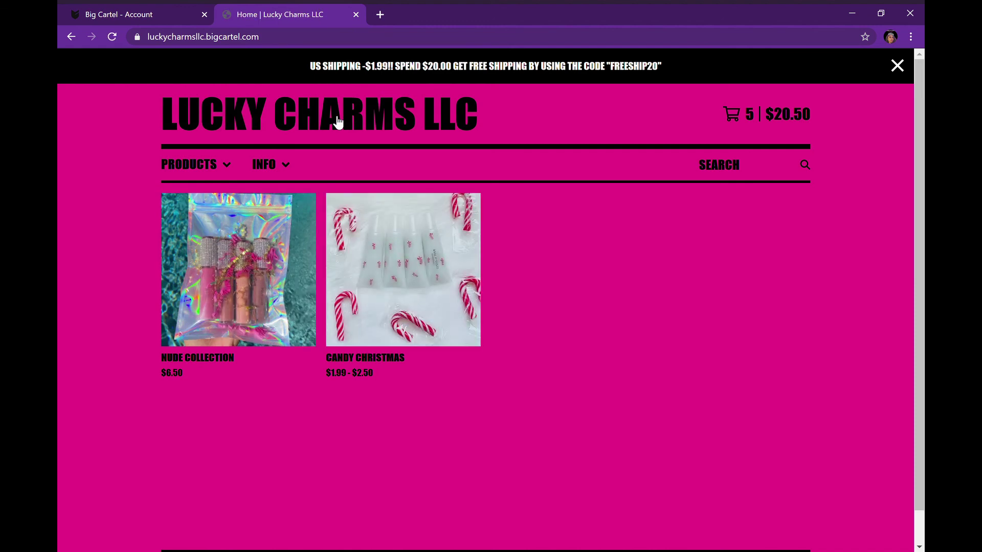
{"action": "left_click", "coordinate": [286, 166]}
{"action": "mouse_move", "coordinate": [289, 326]}
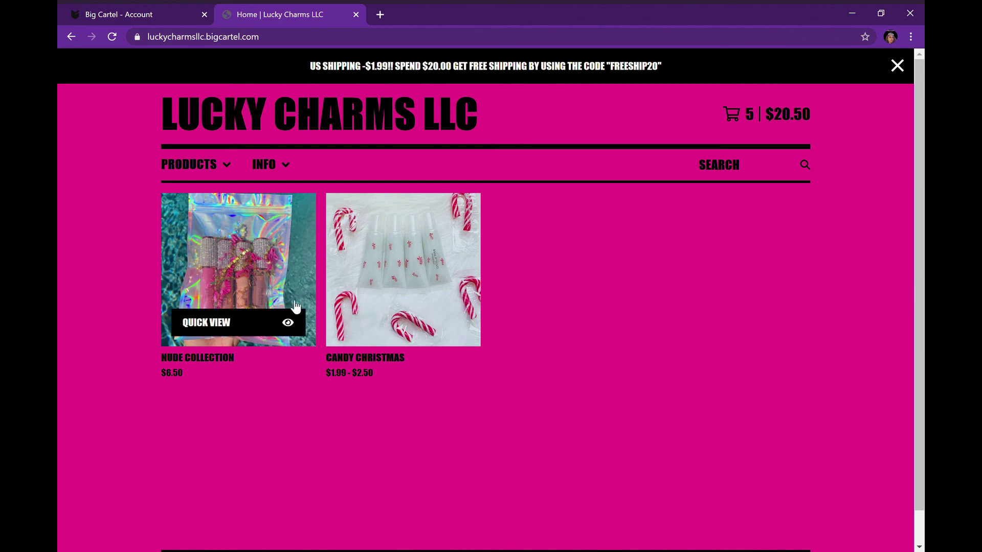